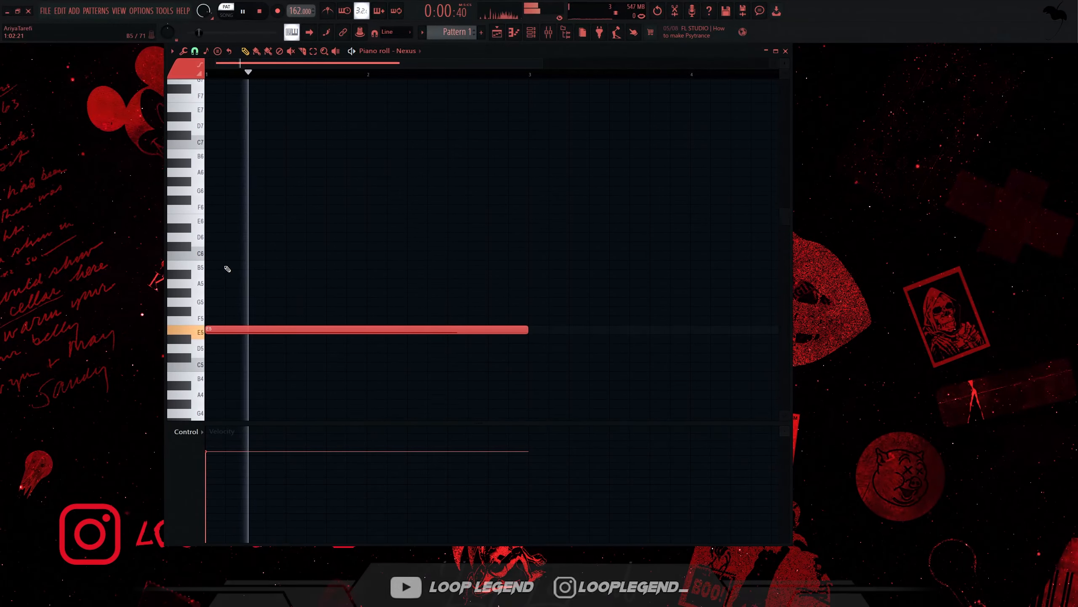
Stack two-bar B5 and G6 notes above the E5 note to build the chord in the Nexus piano roll
{"action": "key", "text": "space"}
{"action": "scroll", "coordinate": [228, 269], "scroll_direction": "up", "scroll_amount": 1}
{"action": "left_click_drag", "start_coordinate": [227, 269], "coordinate": [201, 233]}
{"action": "key", "text": "space"}
{"action": "key", "text": "space"}
{"action": "left_click", "coordinate": [251, 235], "text": "ctrl"}
{"action": "key", "text": "shift+Up"}
{"action": "key", "text": "shift+Up"}
{"action": "key", "text": "shift+Up"}
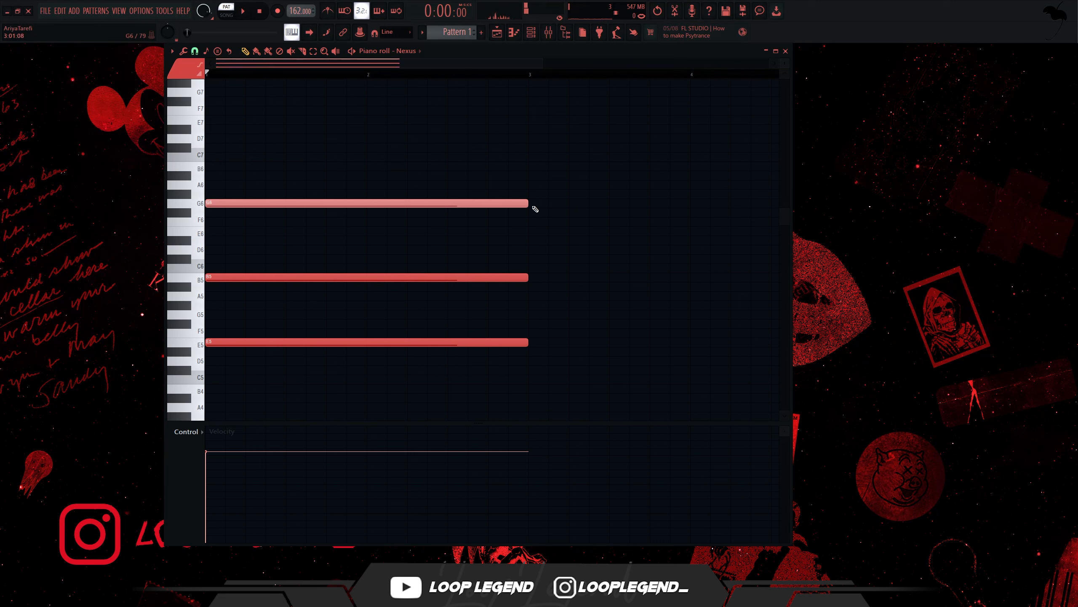
Replace the long G6 note with four slightly shortened half-bar notes across bars 1–2, the last one on F#6
{"action": "key", "text": "space"}
{"action": "key", "text": "ctrl+b"}
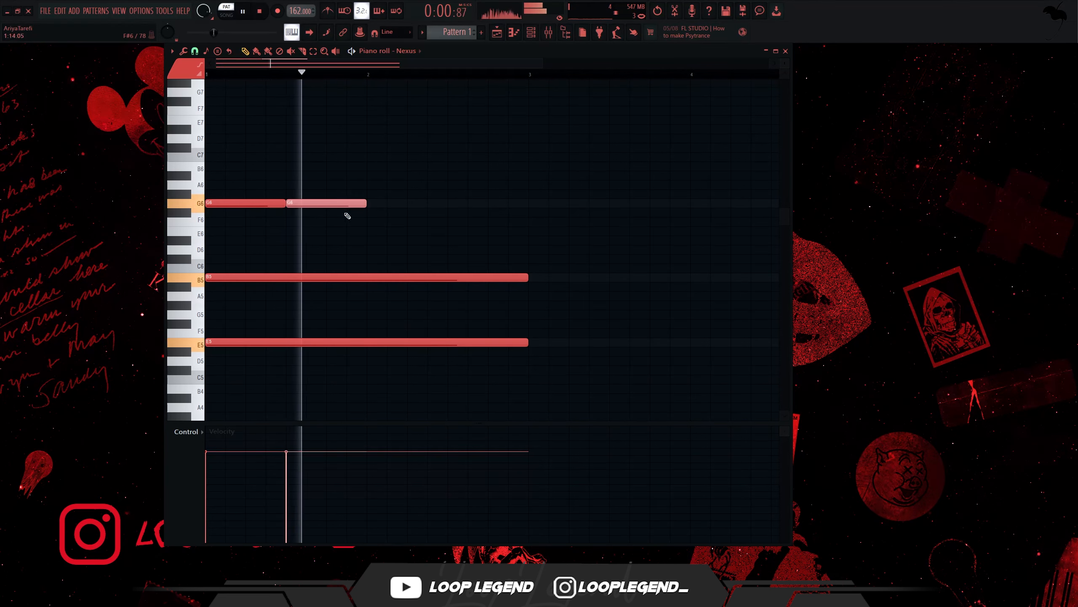
{"action": "key", "text": "space"}
{"action": "left_click_drag", "start_coordinate": [391, 207], "coordinate": [229, 190]}
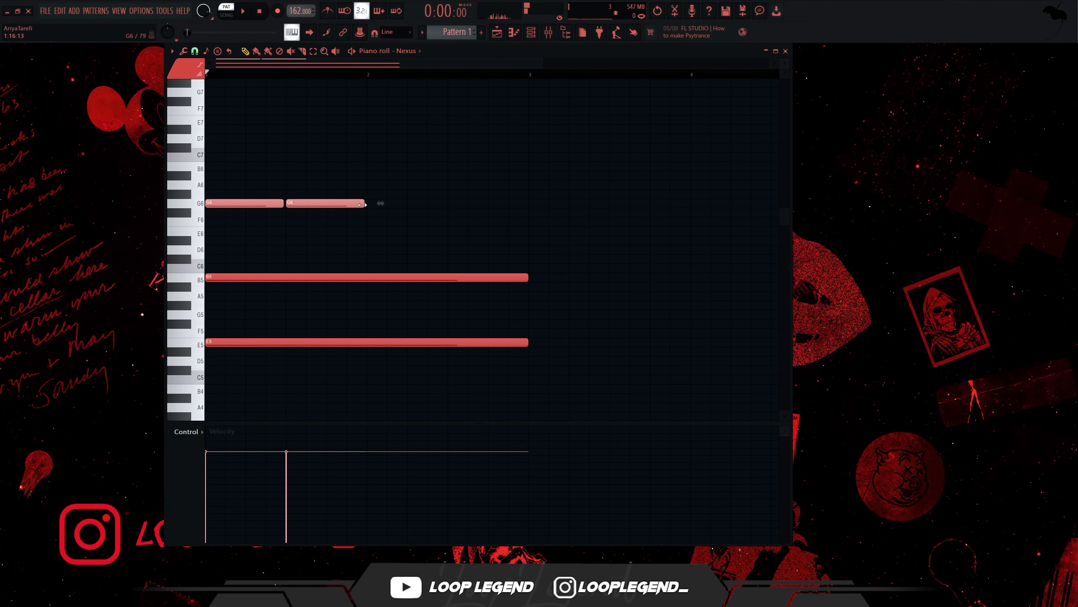
{"action": "left_click_drag", "start_coordinate": [346, 202], "coordinate": [480, 210]}
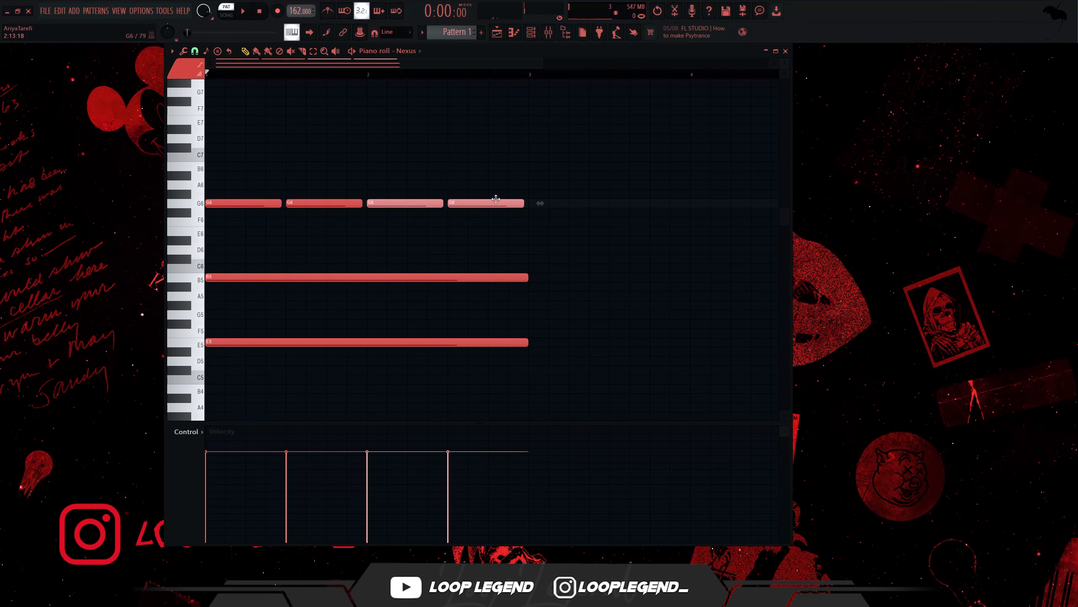
{"action": "key", "text": "space"}
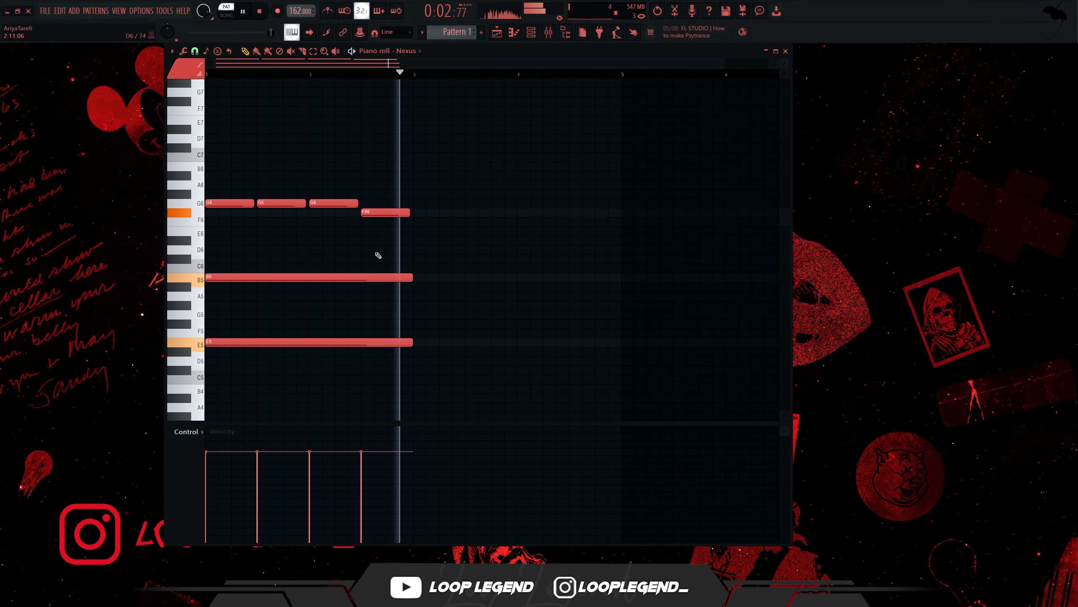
Add half-bar E6 notes under the second and third G6 notes while auditioning the loop
{"action": "left_click", "coordinate": [249, 232]}
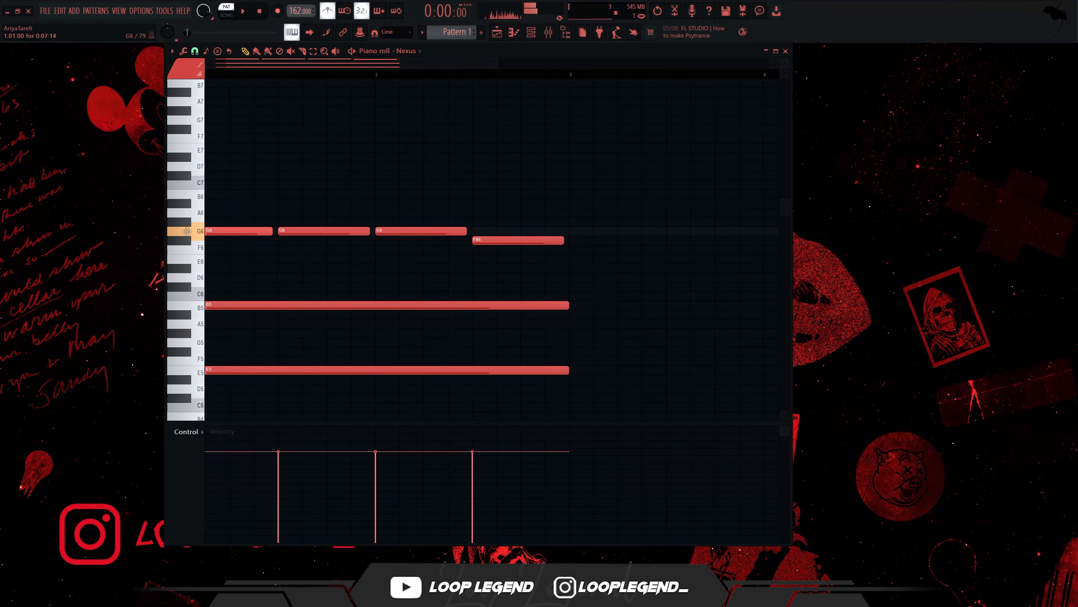
{"action": "left_click", "coordinate": [248, 269]}
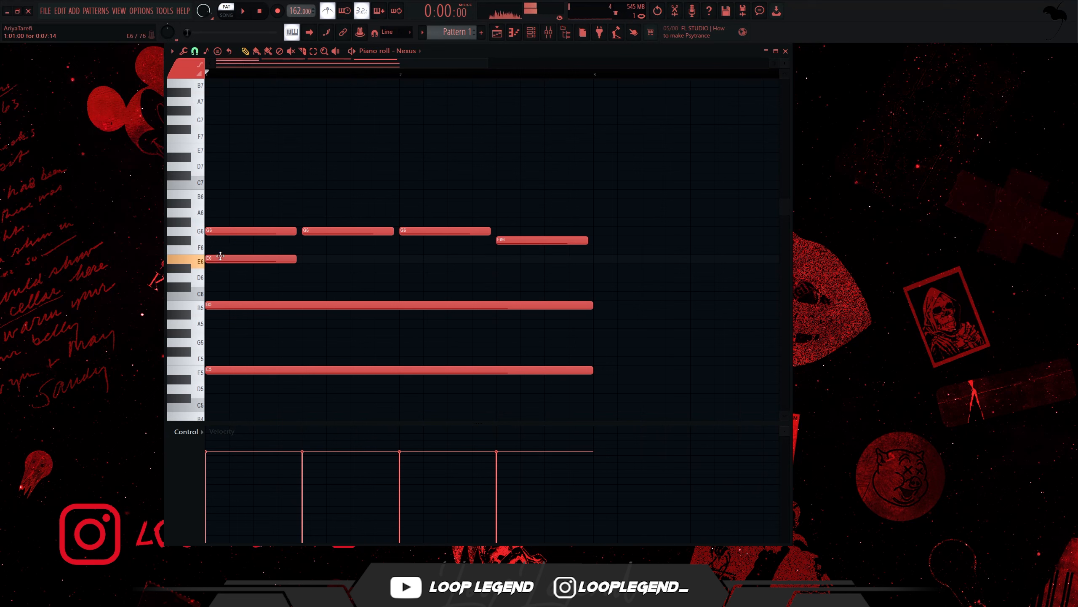
{"action": "left_click_drag", "start_coordinate": [220, 257], "coordinate": [317, 258]}
{"action": "key", "text": "space"}
{"action": "left_click", "coordinate": [418, 261]}
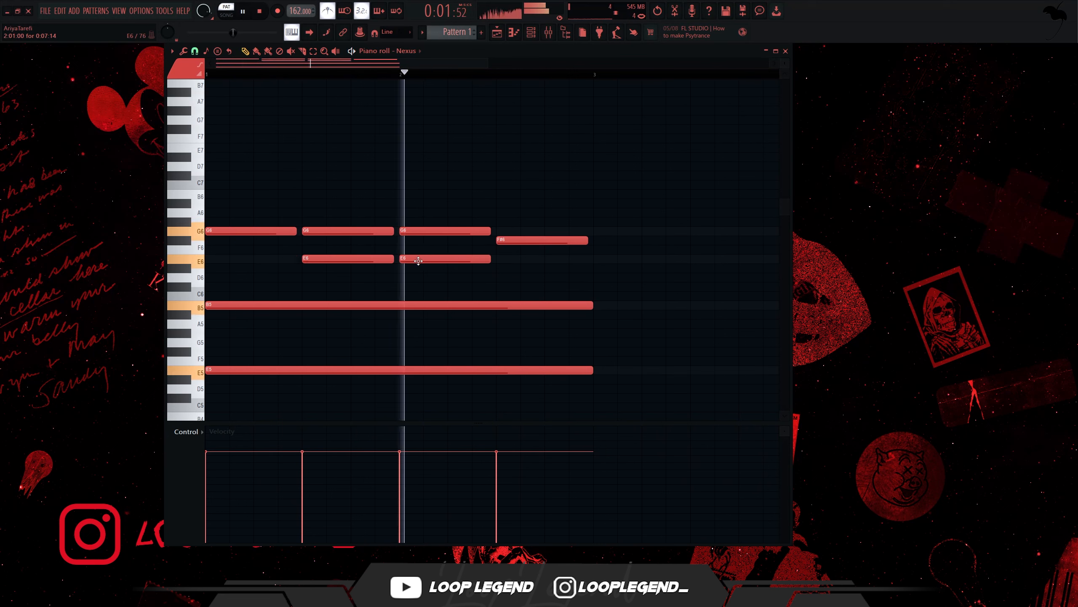
Move the E6 note at the start of bar 2 up to A6 and add a B6 note above the F#6
{"action": "double_click", "coordinate": [418, 260]}
{"action": "key", "text": "Escape"}
{"action": "left_click_drag", "start_coordinate": [418, 259], "coordinate": [414, 207]}
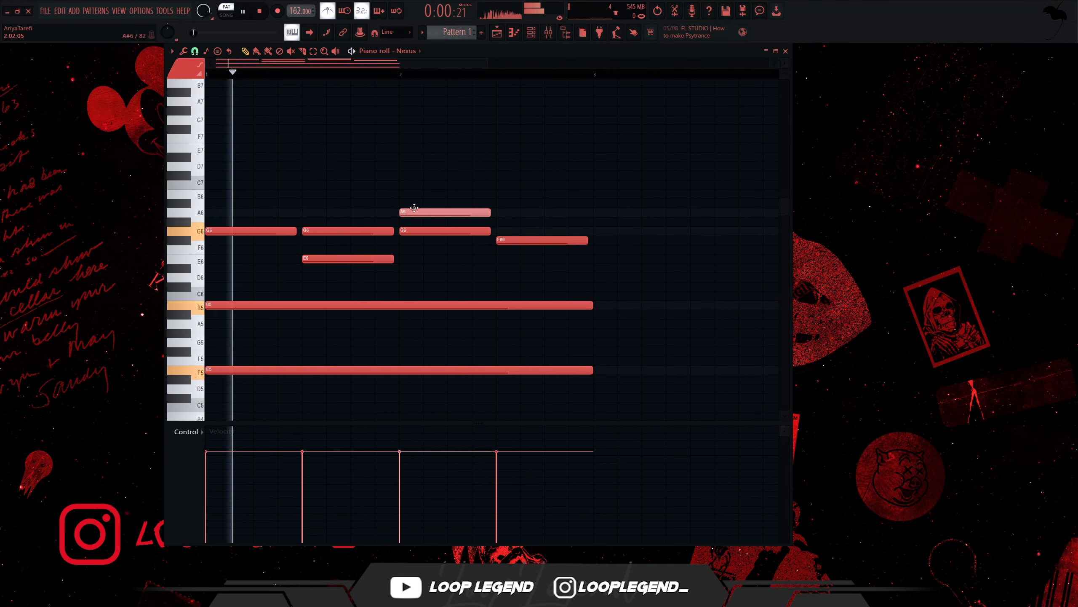
{"action": "left_click", "coordinate": [499, 194]}
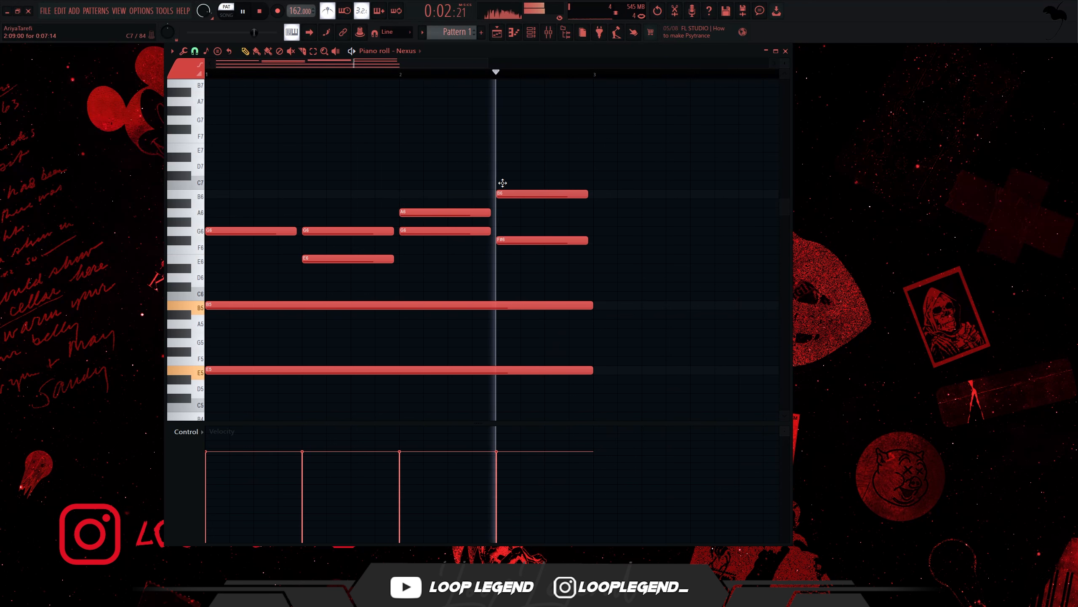
Try C7, C6, D6 and E6 for the A6 note at the start of bar 2, then settle on E7
{"action": "scroll", "coordinate": [378, 247], "scroll_direction": "down", "scroll_amount": 2}
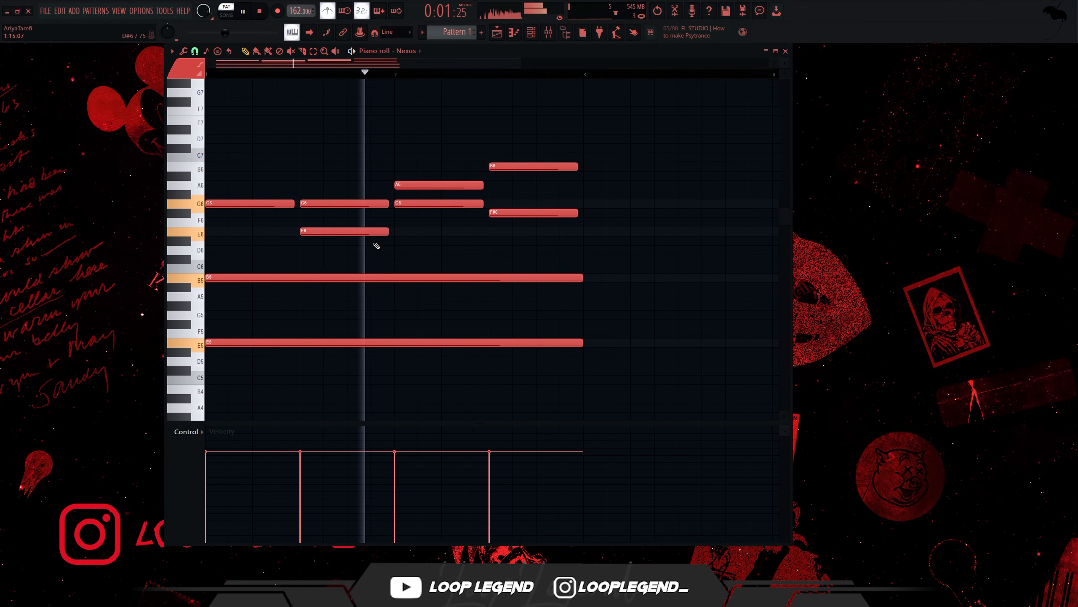
{"action": "left_click_drag", "start_coordinate": [382, 184], "coordinate": [384, 156]}
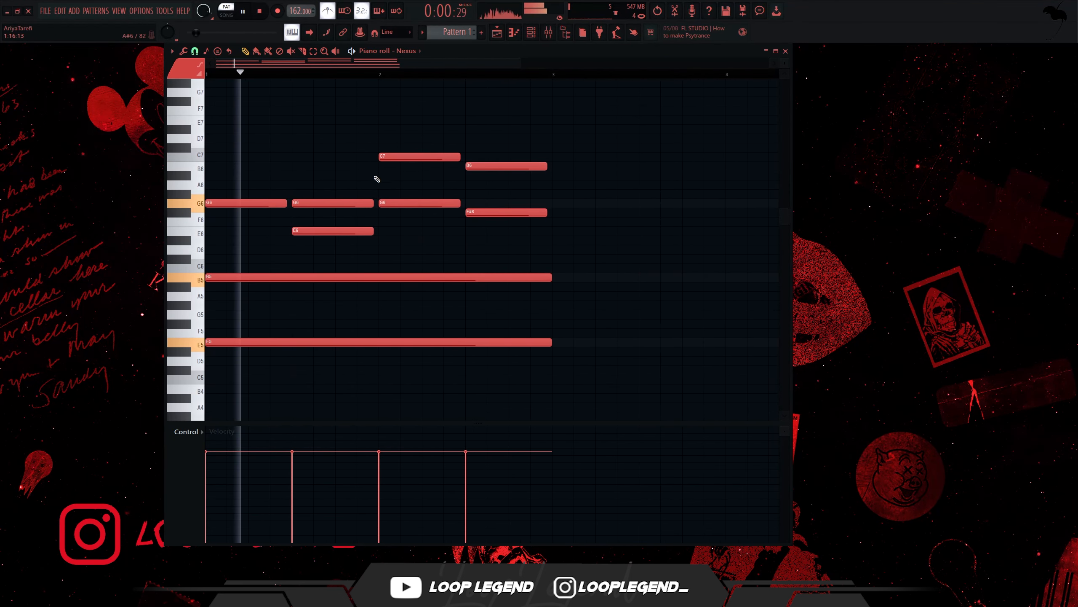
{"action": "scroll", "coordinate": [377, 179], "scroll_direction": "down", "scroll_amount": 1}
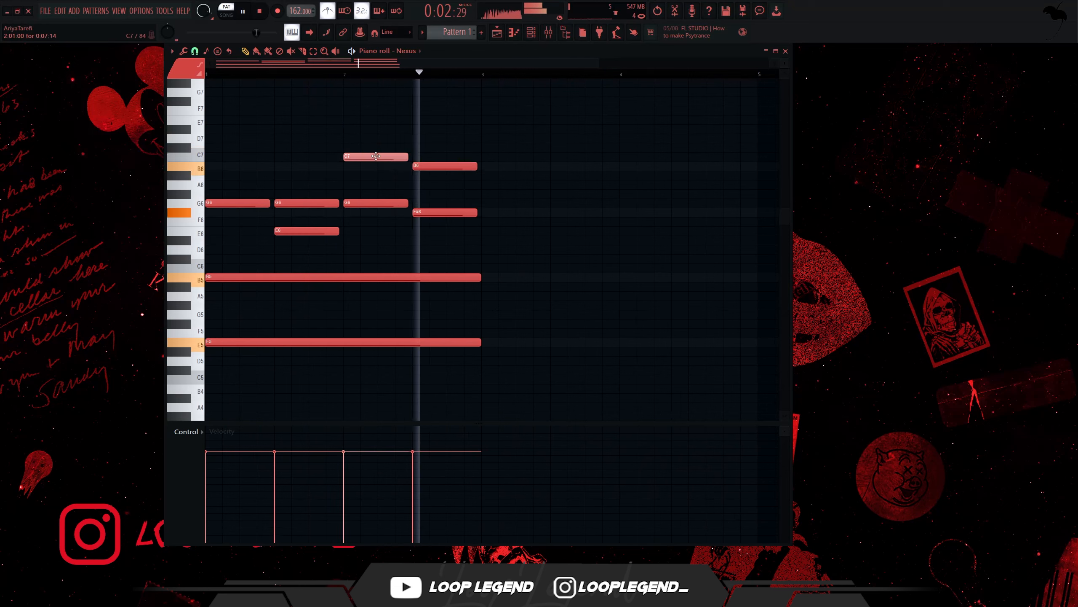
{"action": "key", "text": "ctrl+Down"}
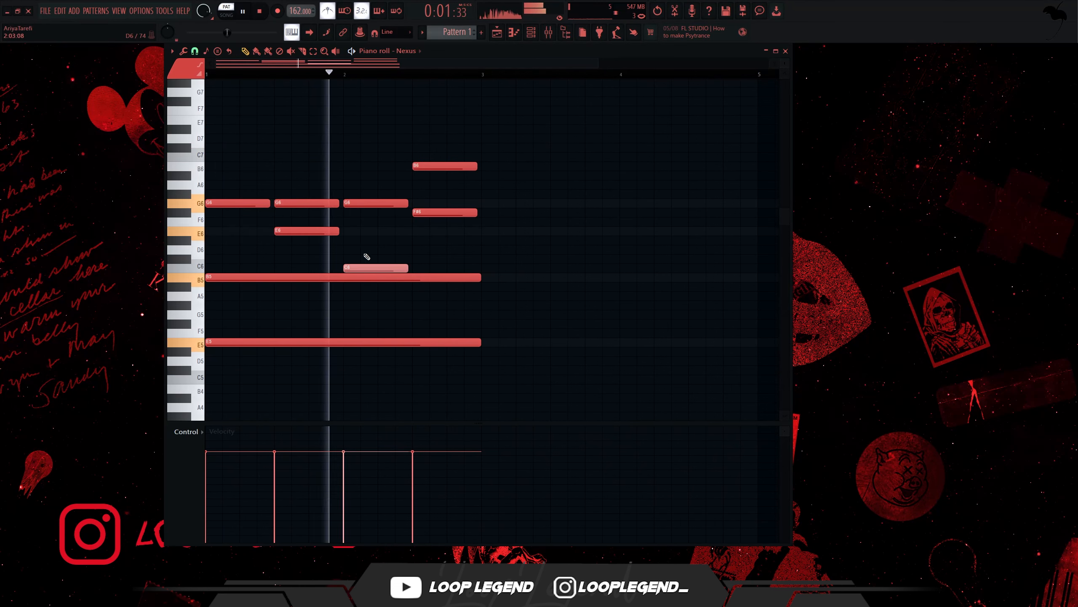
{"action": "key", "text": "shift+Up"}
{"action": "key", "text": "shift+Up"}
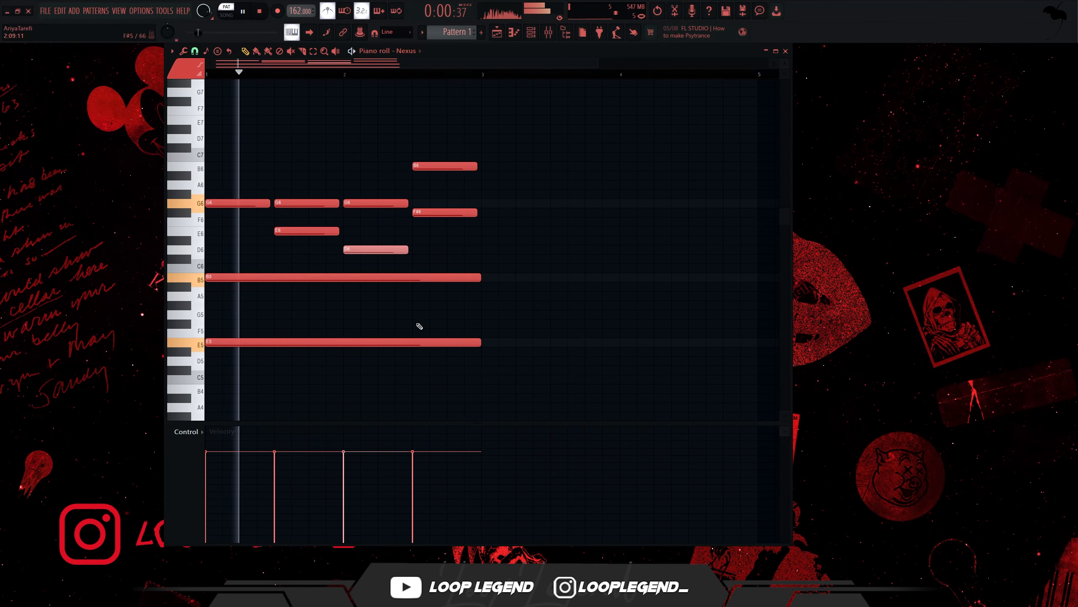
{"action": "key", "text": "shift+Up"}
{"action": "key", "text": "shift+Up"}
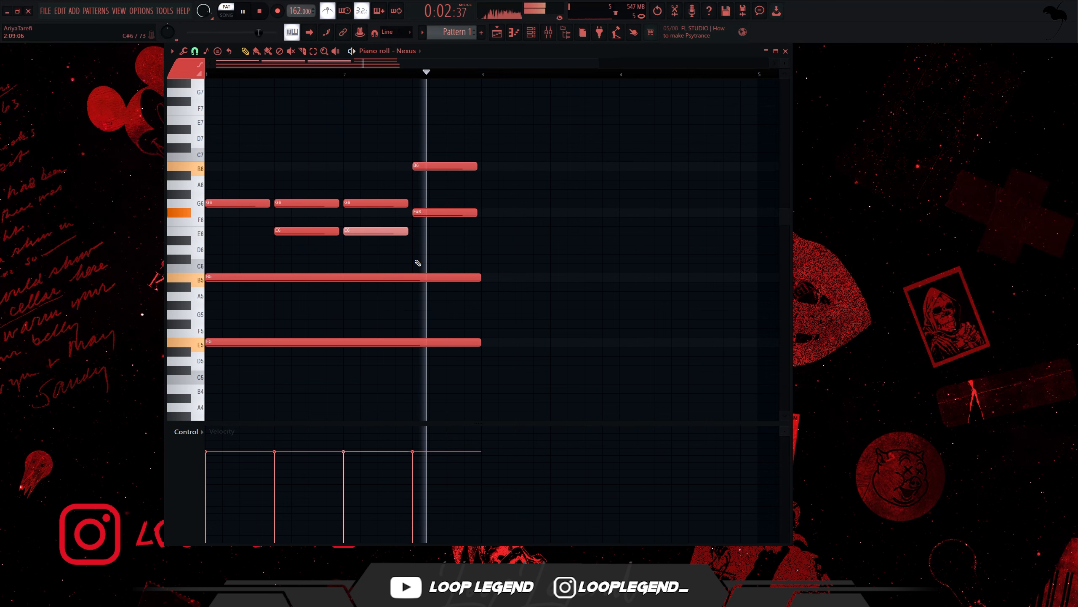
{"action": "key", "text": "ctrl+Up"}
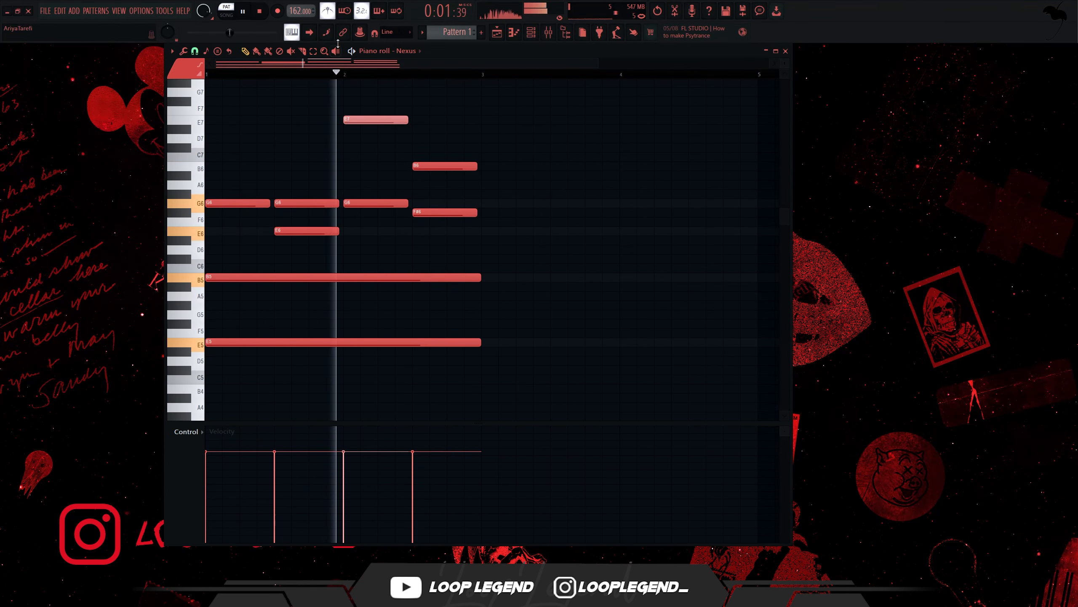
{"action": "key", "text": "space"}
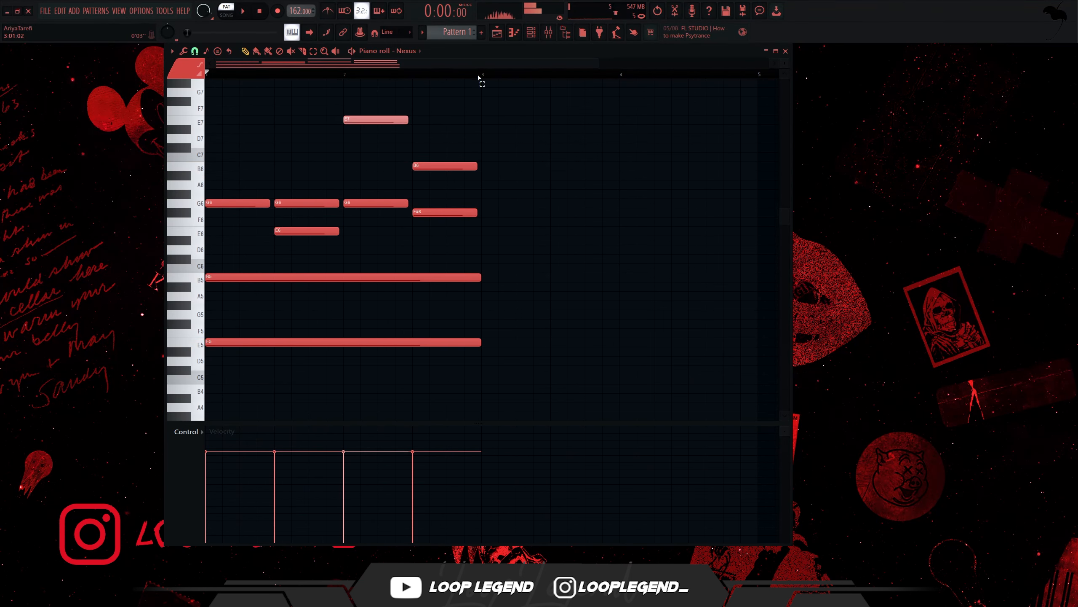
Duplicate the two-bar phrase into bars 3–4, transpose all notes down three semitones and play the result
{"action": "left_click", "coordinate": [479, 78]}
{"action": "key", "text": "ctrl+b"}
{"action": "key", "text": "shift+Down"}
{"action": "key", "text": "shift+Down"}
{"action": "key", "text": "shift+Down"}
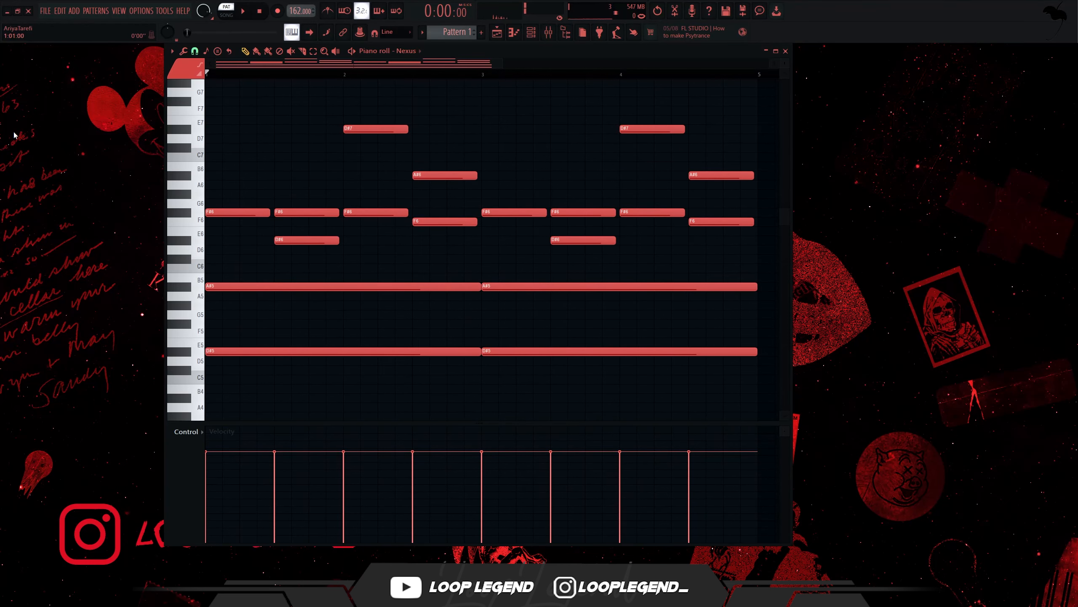
{"action": "key", "text": "space"}
{"action": "scroll", "coordinate": [399, 268], "scroll_direction": "down", "scroll_amount": 2}
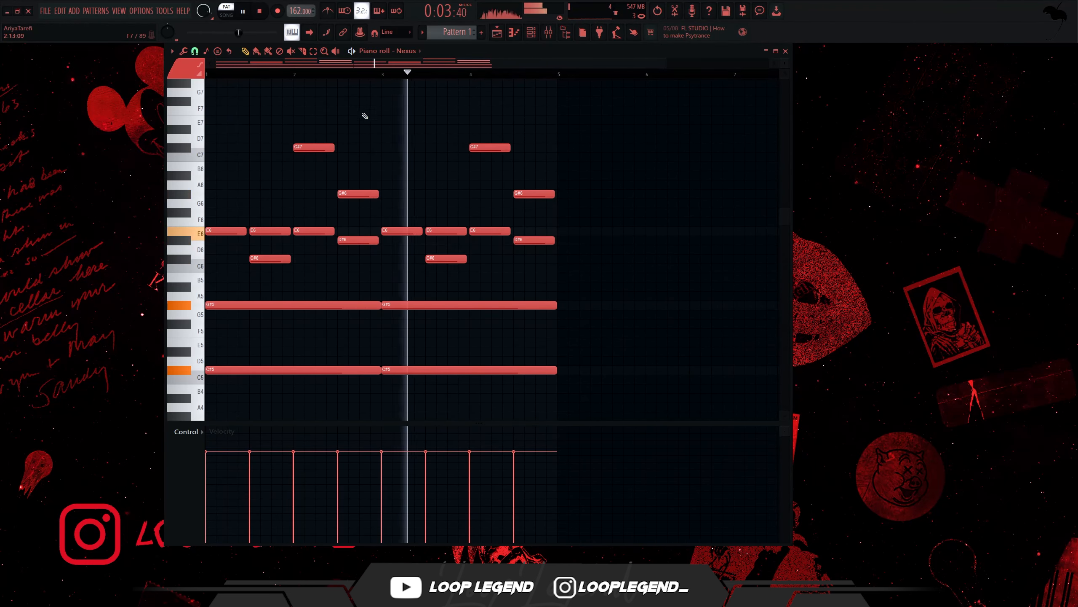
{"action": "scroll", "coordinate": [405, 317], "scroll_direction": "down", "scroll_amount": 2}
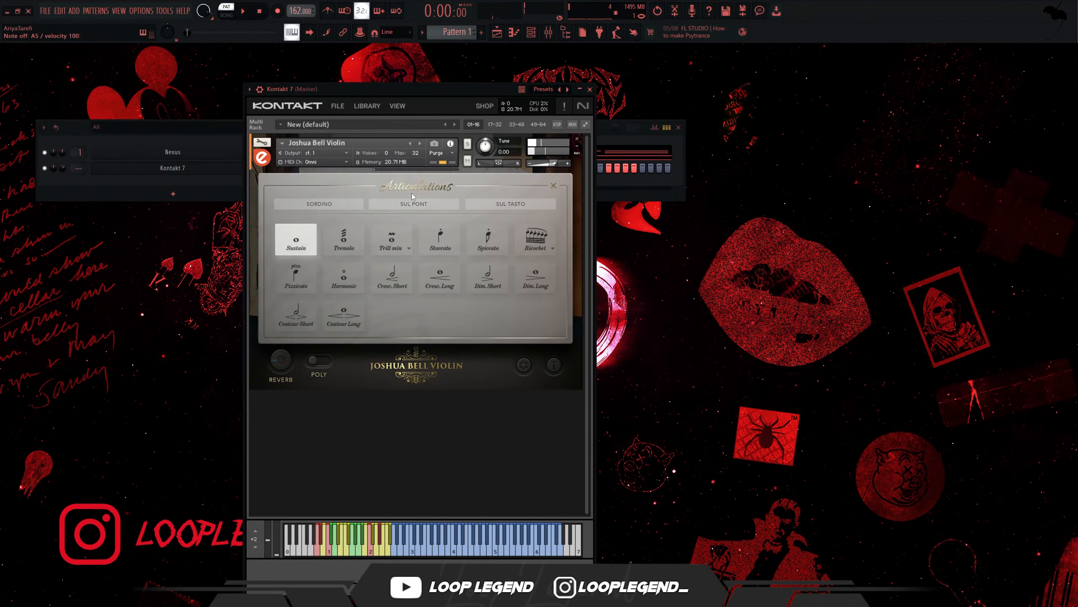
Audition the Sul Pont Staccato and Sustain articulations on Joshua Bell Violin, then choose the Sul Tasto Sustain
{"action": "left_click", "coordinate": [348, 232]}
{"action": "left_click", "coordinate": [392, 238]}
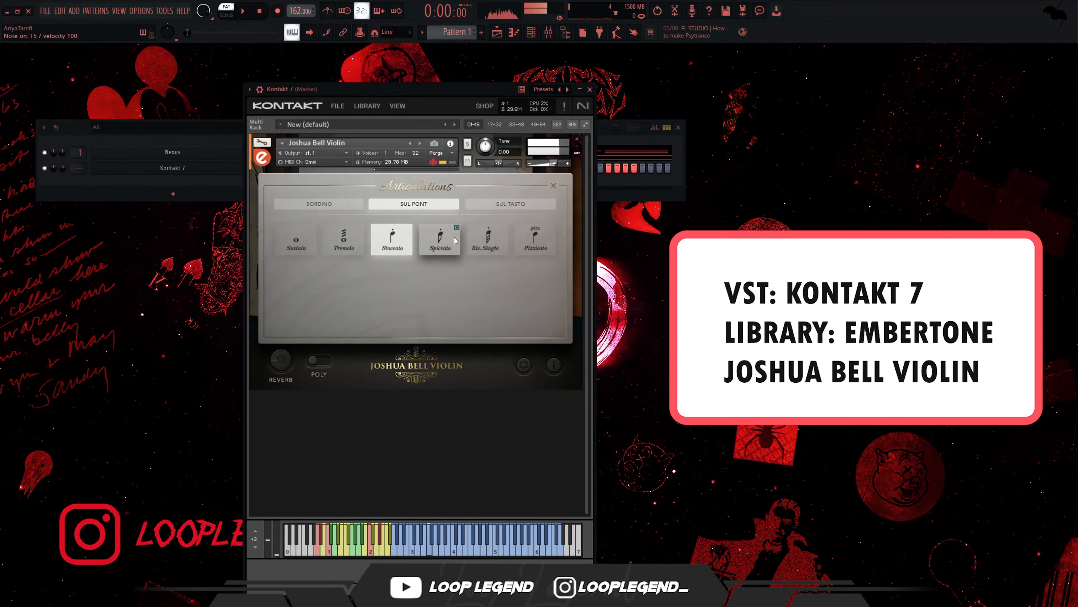
{"action": "left_click", "coordinate": [303, 240]}
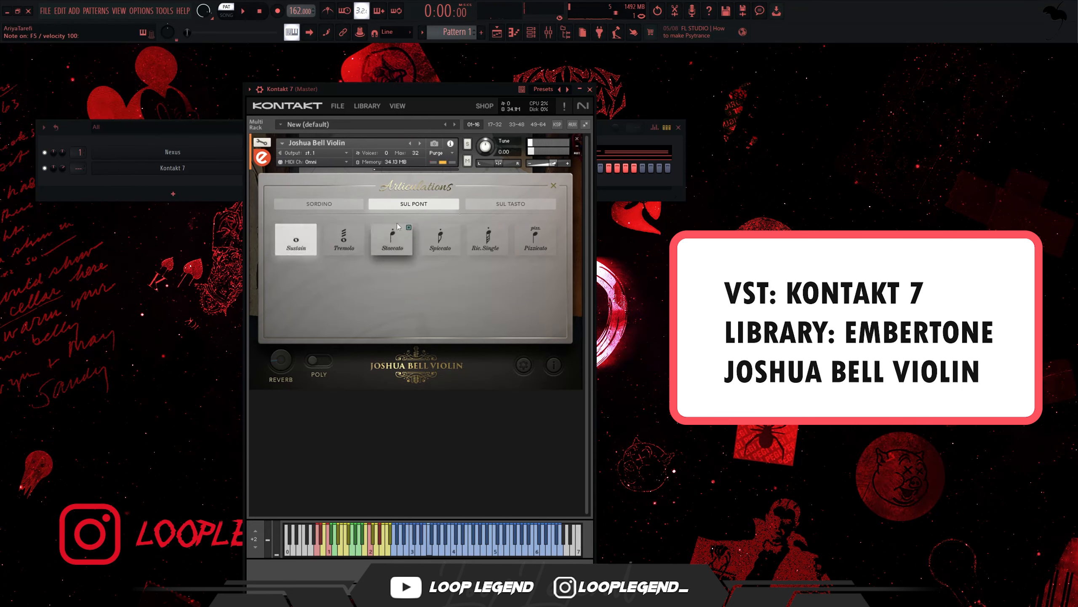
{"action": "left_click", "coordinate": [512, 205]}
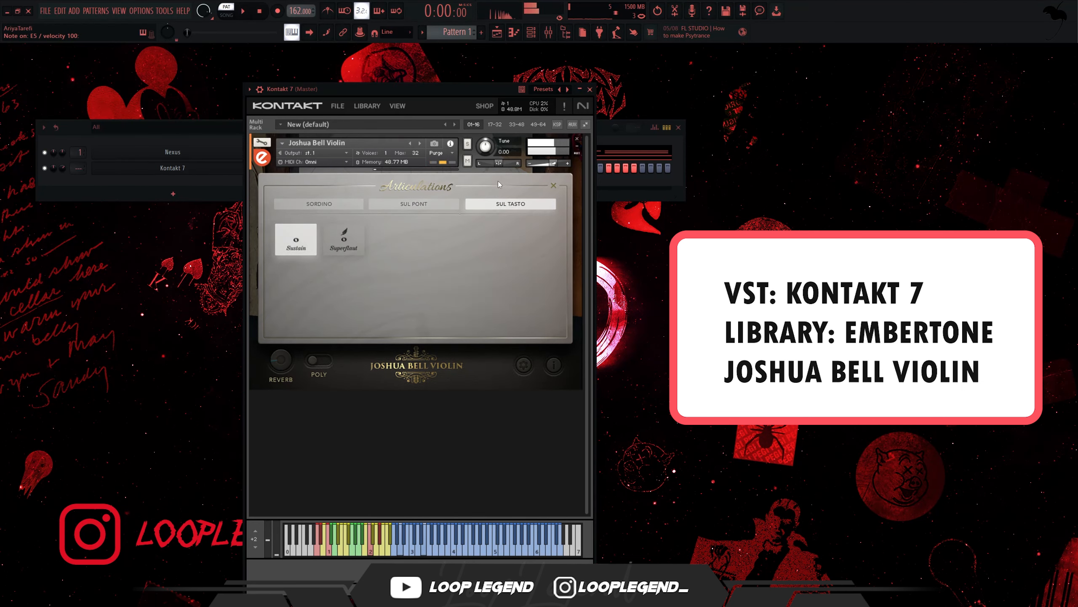
Place two-bar violin notes in the Kontakt 7 piano roll: E6 starting at bar 2 and G#5 at bar 1
{"action": "key", "text": "F7"}
{"action": "key", "text": "space"}
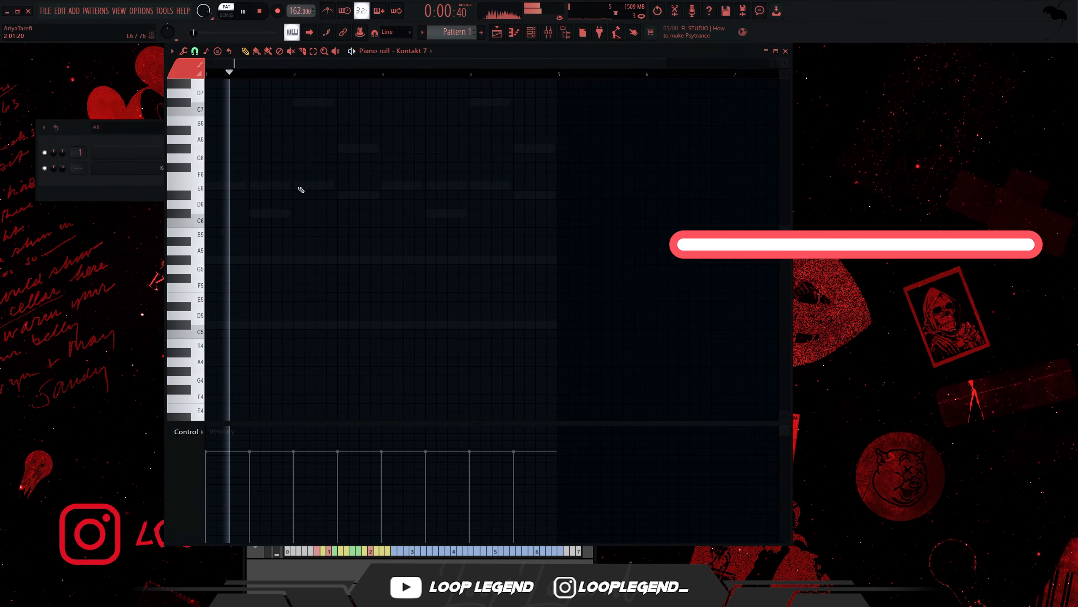
{"action": "left_click", "coordinate": [298, 186]}
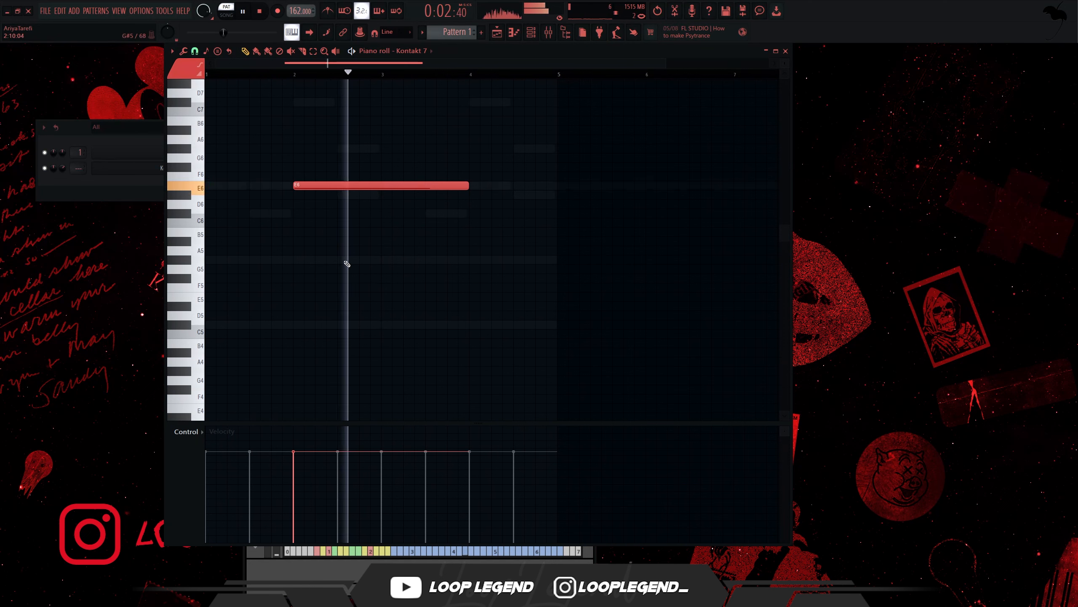
{"action": "left_click", "coordinate": [239, 260]}
{"action": "key", "text": "space"}
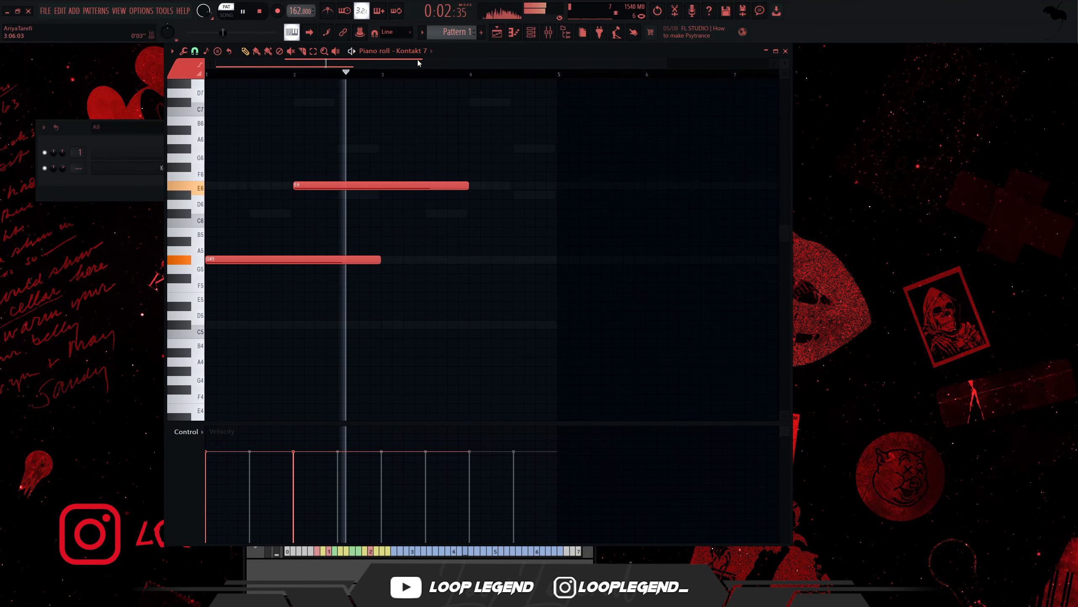
Move the D#6 note in the second half of bar 2 of the Nexus part up to E7 and audition it
{"action": "key", "text": "space"}
{"action": "scroll", "coordinate": [417, 54], "scroll_direction": "up", "scroll_amount": 1}
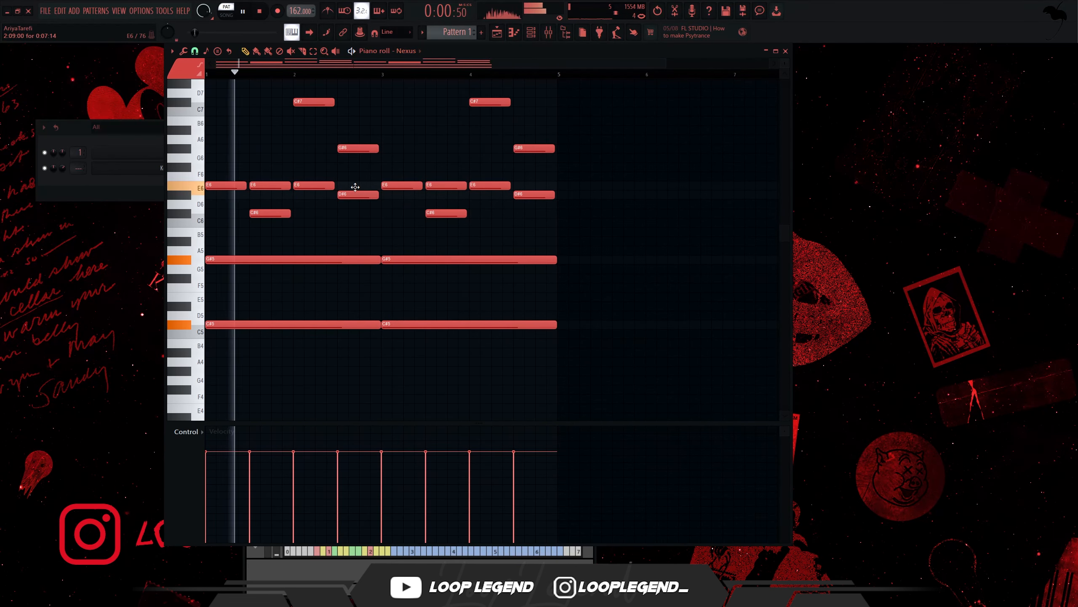
{"action": "left_click_drag", "start_coordinate": [356, 192], "coordinate": [357, 75]}
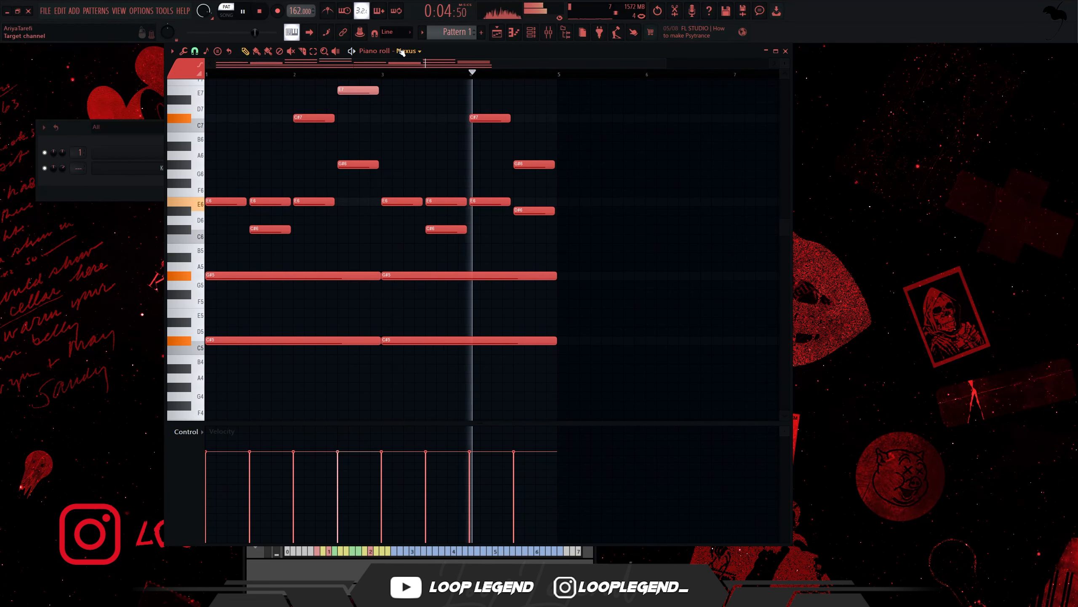
{"action": "scroll", "coordinate": [427, 51], "scroll_direction": "down", "scroll_amount": 1}
{"action": "key", "text": "space"}
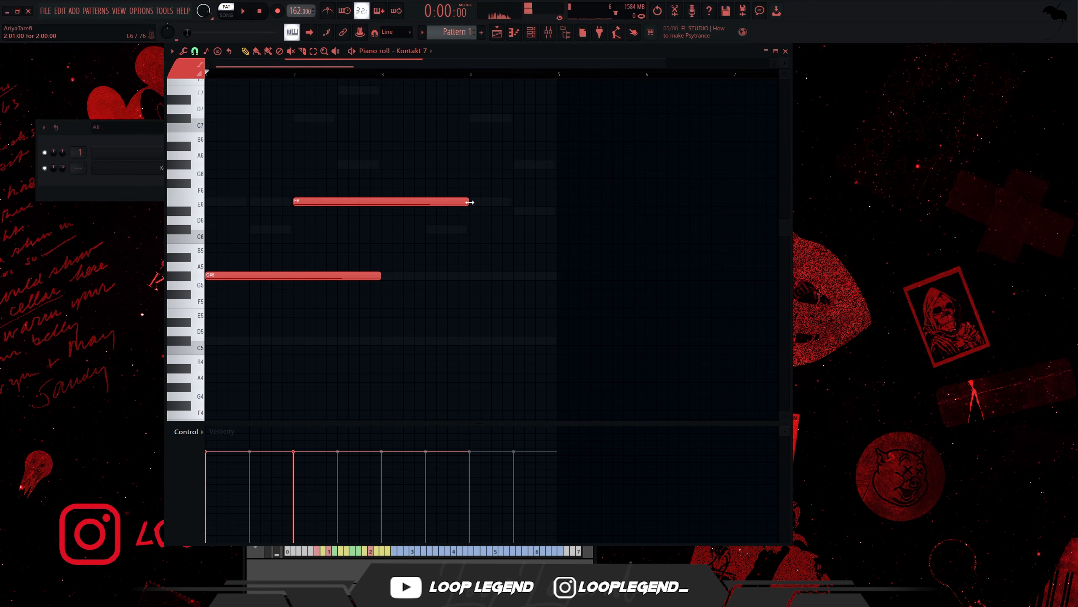
Repeat the violin phrase in bars 3–4 with one-bar E6 notes, and add a two-bar C#6 note at bar 1
{"action": "key", "text": "ctrl+b"}
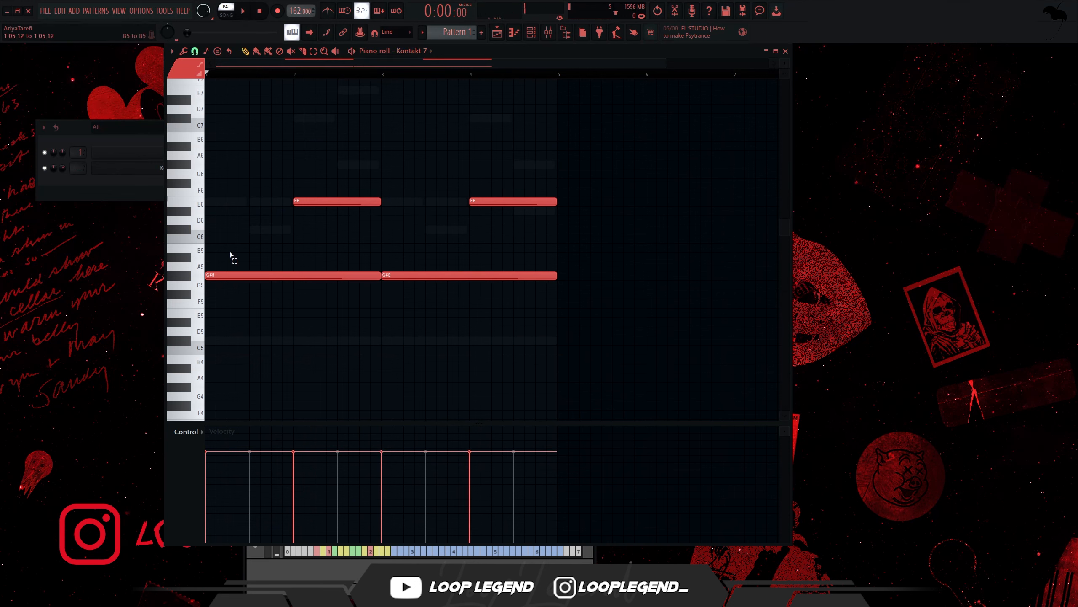
{"action": "left_click_drag", "start_coordinate": [226, 241], "coordinate": [226, 224]}
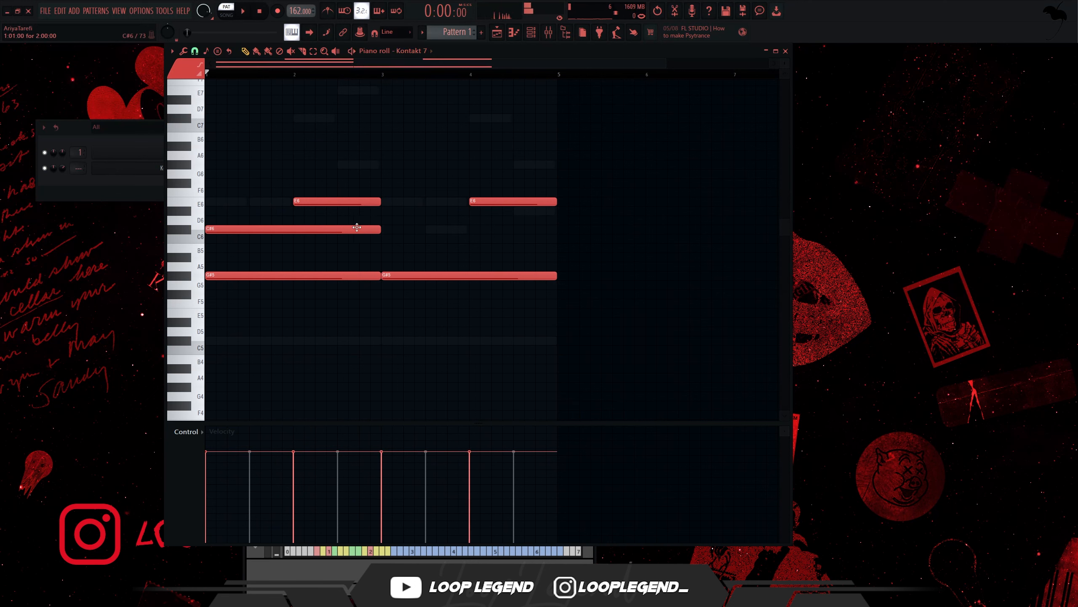
{"action": "key", "text": "space"}
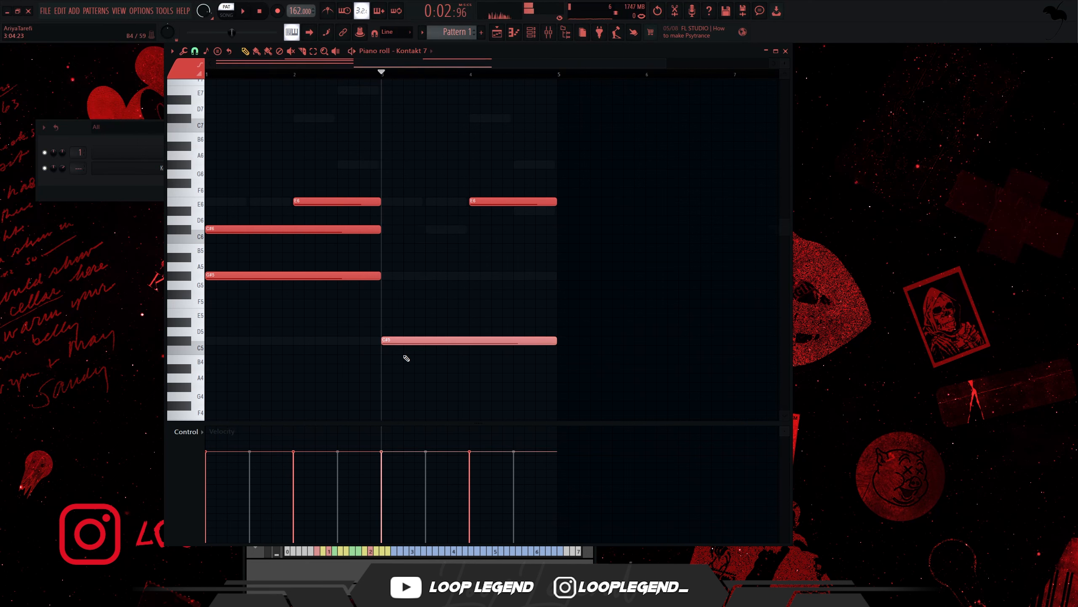
Raise the C#5 violin note in bars 3–4 by an octave, adjust its pitch and audition the part
{"action": "key", "text": "ctrl+Up"}
{"action": "left_click_drag", "start_coordinate": [393, 273], "coordinate": [426, 296]}
{"action": "key", "text": "space"}
{"action": "key", "text": "shift+Up"}
{"action": "key", "text": "space"}
{"action": "key", "text": "space"}
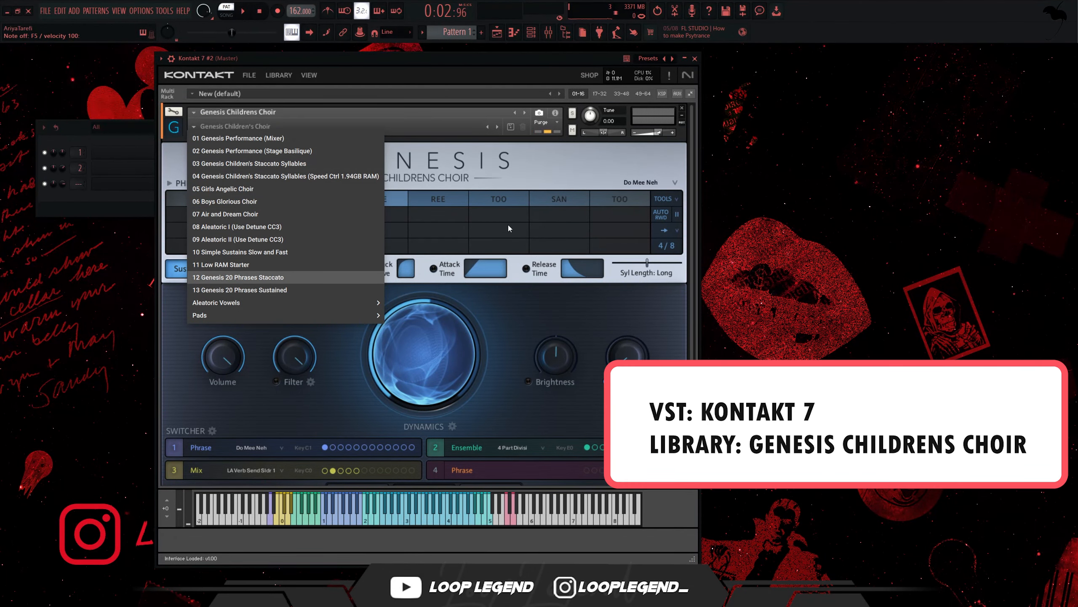
Load the 12 Genesis 20 Phrases Staccato preset in Genesis Childrens Choir and audition a note
{"action": "key", "text": "v"}
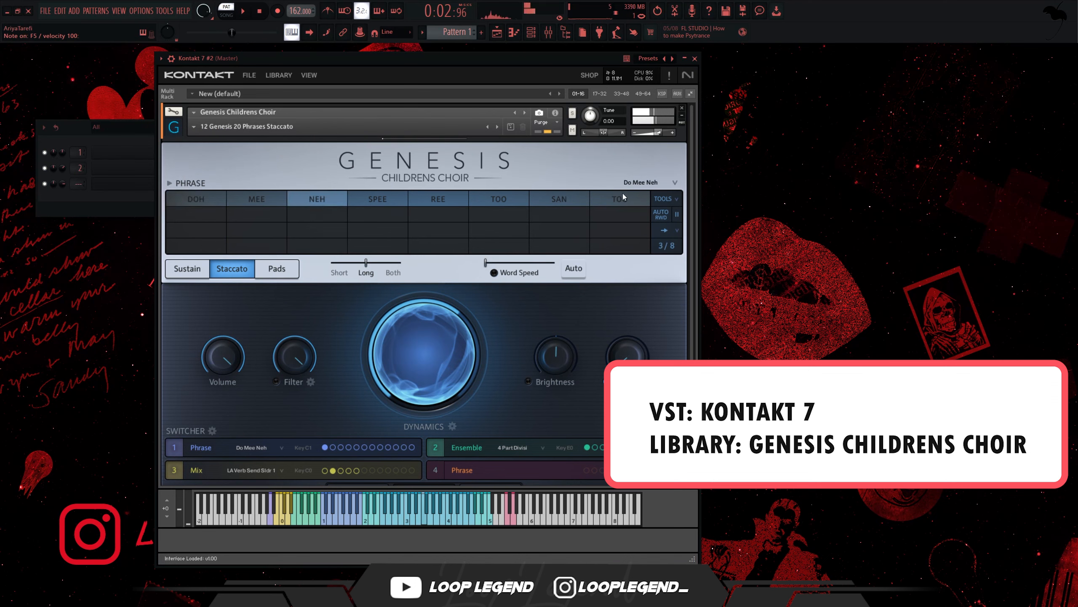
Load the Sto Pah Teh phrase preset in Genesis Childrens Choir
{"action": "left_click", "coordinate": [673, 178]}
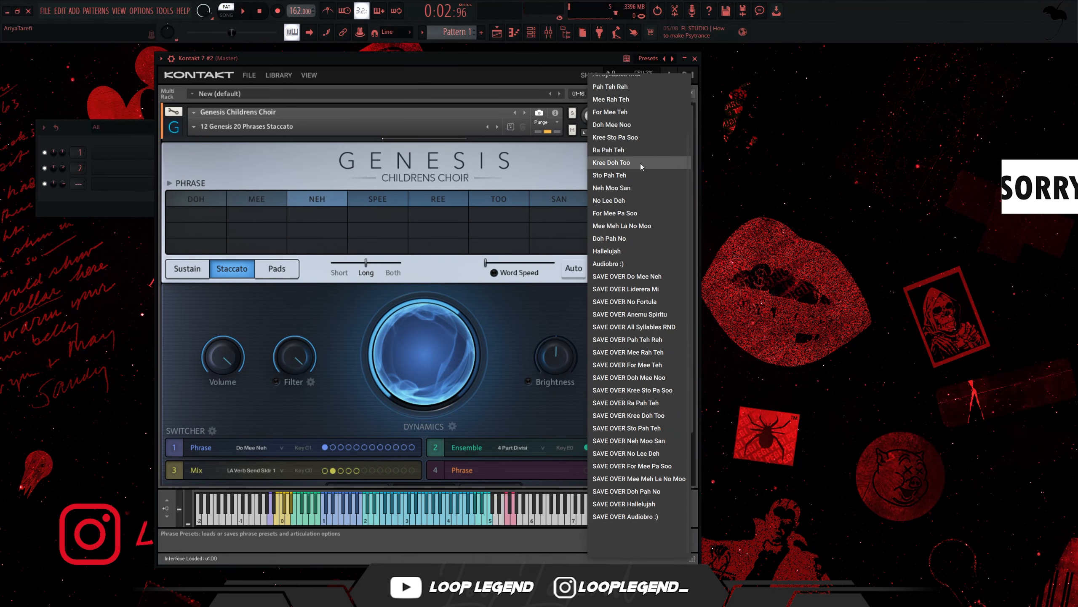
{"action": "scroll", "coordinate": [649, 204], "scroll_direction": "down", "scroll_amount": 3}
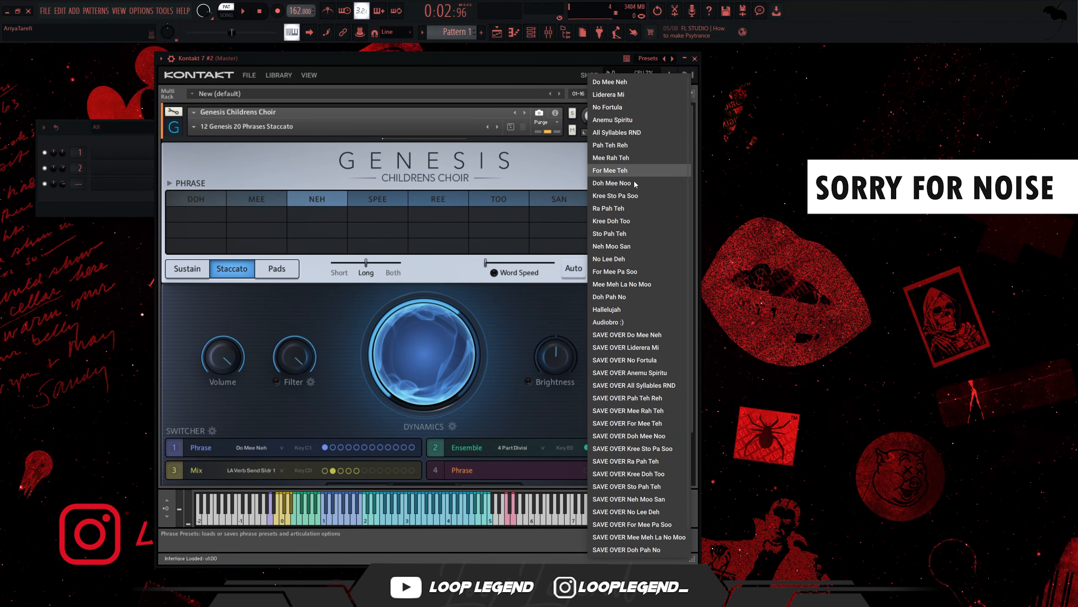
{"action": "left_click", "coordinate": [635, 234]}
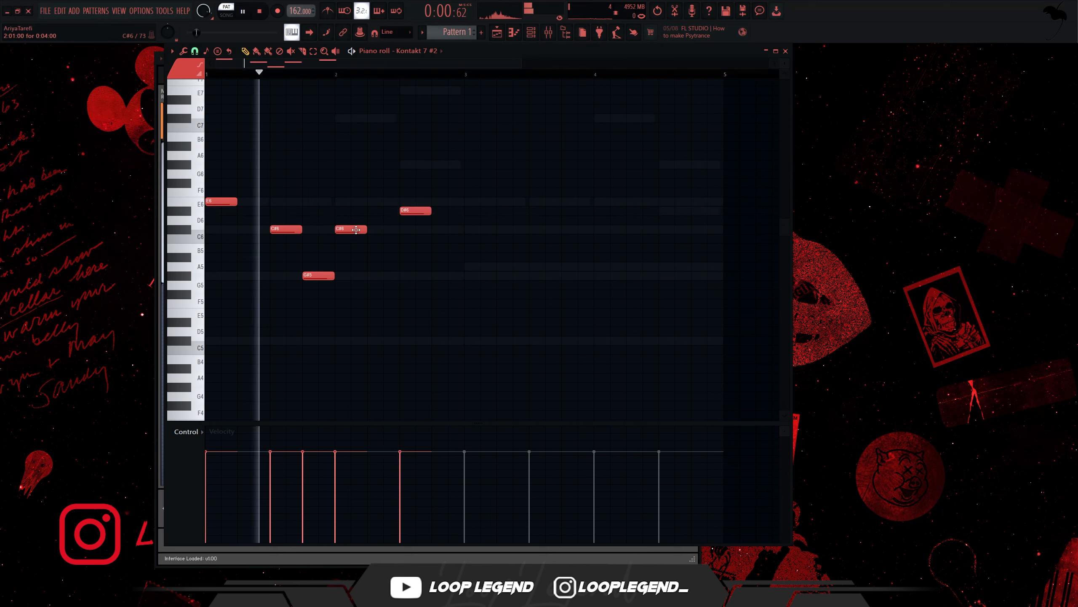
Raise the choir note at the start of bar 2 to D#6 and end the bar with C#6 and G#5 notes
{"action": "left_click_drag", "start_coordinate": [358, 230], "coordinate": [354, 218]}
{"action": "key", "text": "space"}
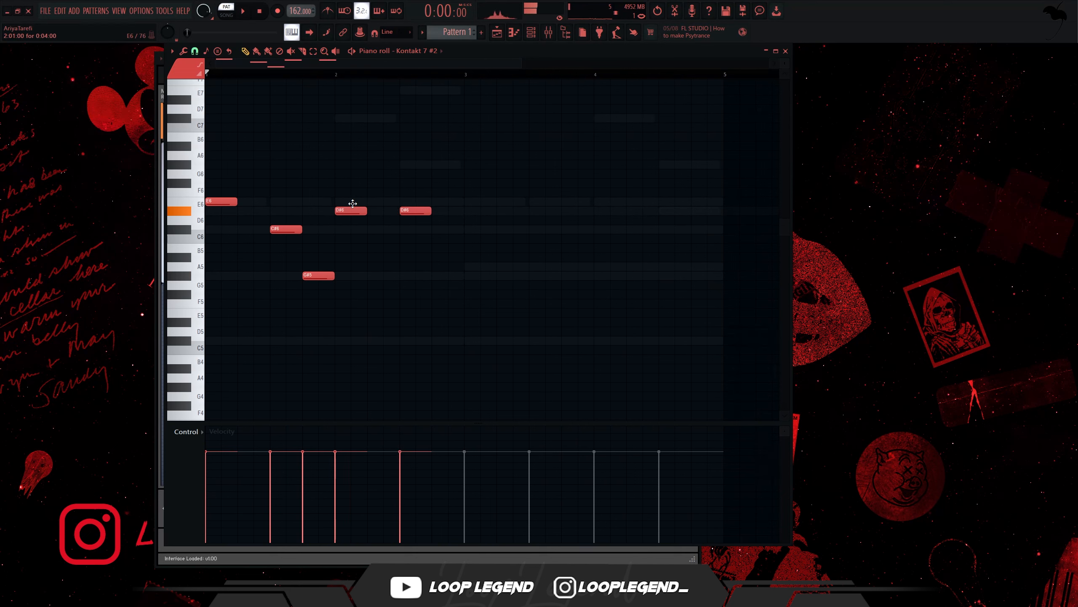
{"action": "key", "text": "space"}
{"action": "left_click", "coordinate": [439, 275]}
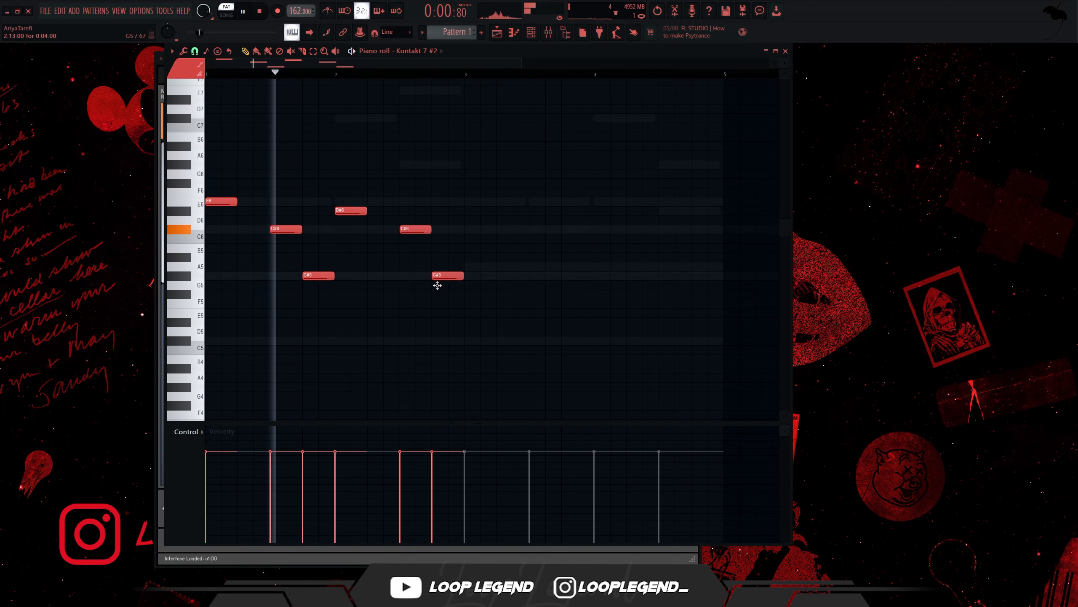
Repeat the two-bar choir phrase in bars 3–4 and audition the part
{"action": "key", "text": "ctrl+b"}
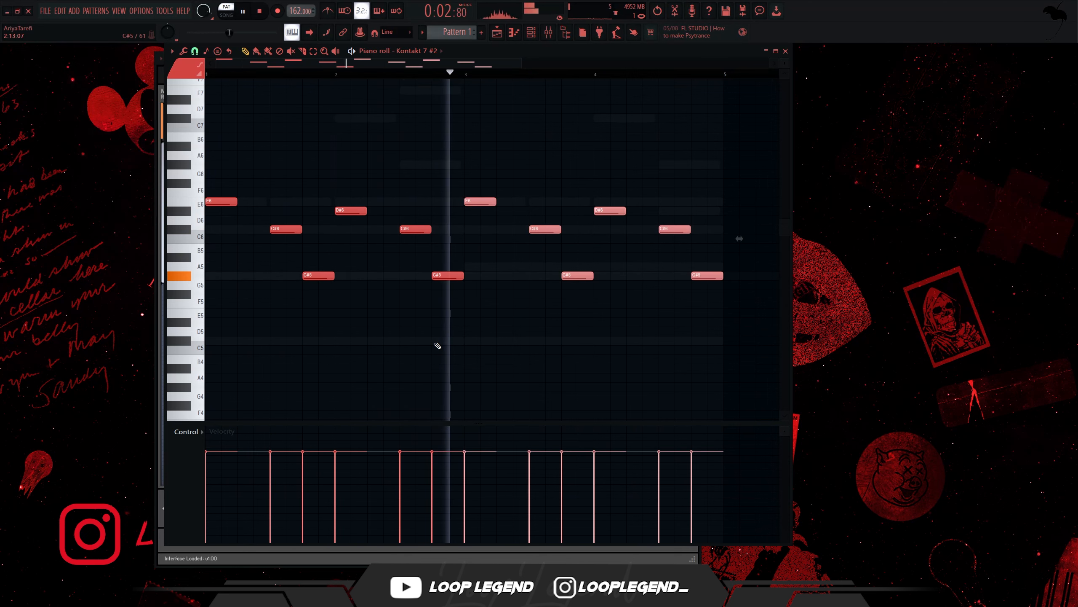
{"action": "scroll", "coordinate": [529, 301], "scroll_direction": "down", "scroll_amount": 2}
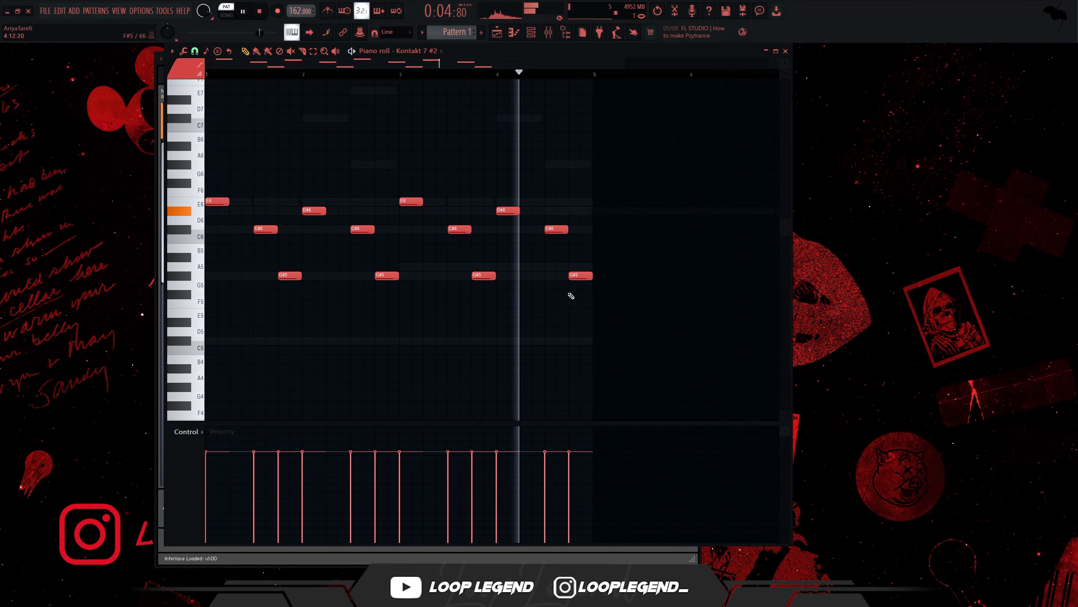
{"action": "key", "text": "space"}
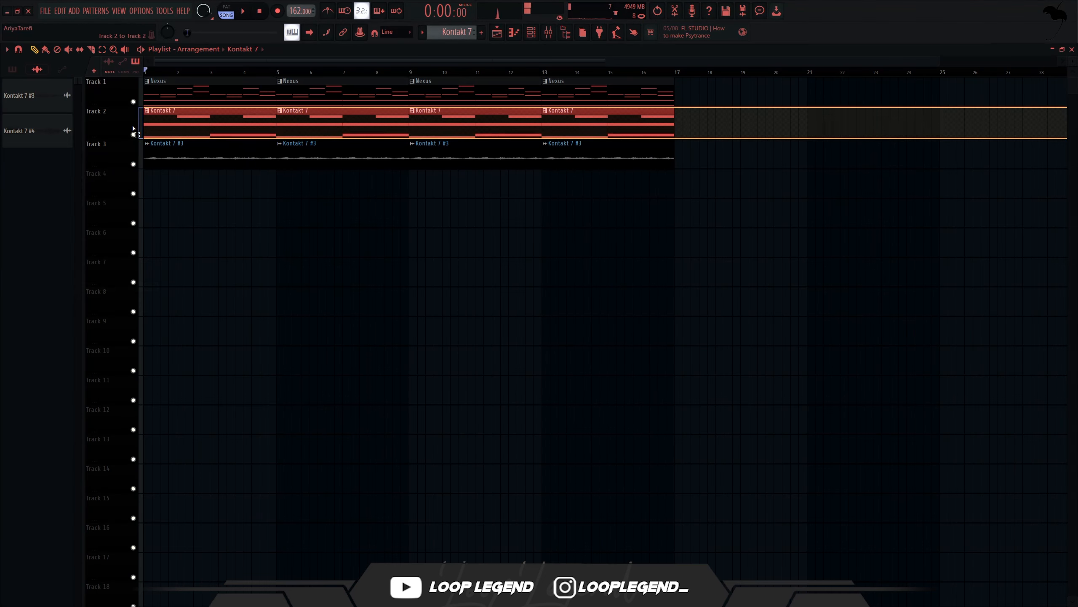
Replace the Kontakt 7 clips on track 2 with the Kontakt 7 #4 audio clip, trimmed to start at bar 5
{"action": "left_click_drag", "start_coordinate": [19, 130], "coordinate": [145, 119]}
{"action": "double_click", "coordinate": [145, 120]}
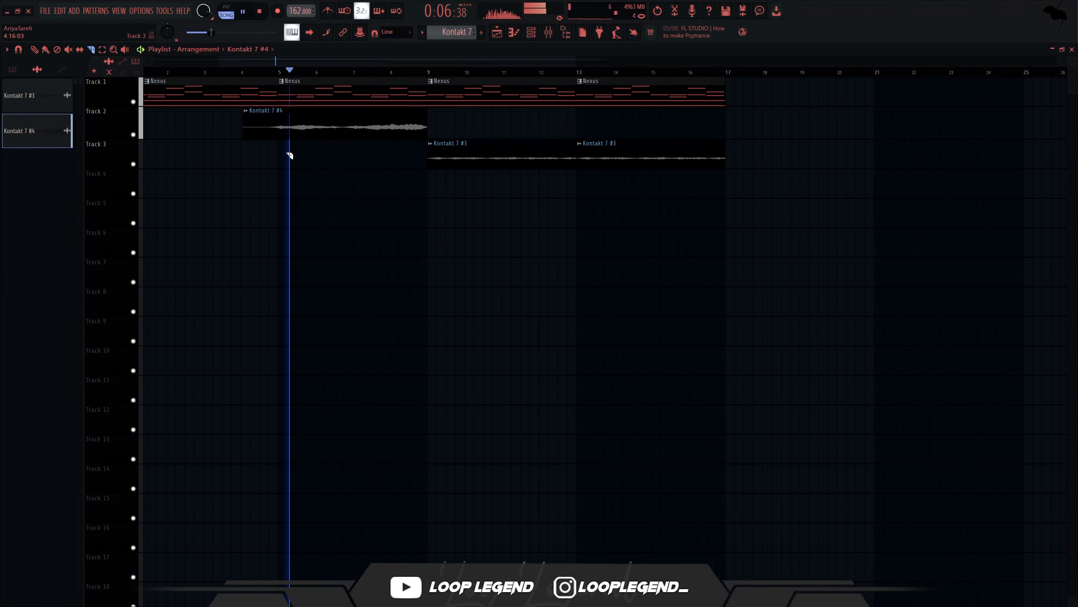
{"action": "scroll", "coordinate": [392, 137], "scroll_direction": "up", "scroll_amount": 3}
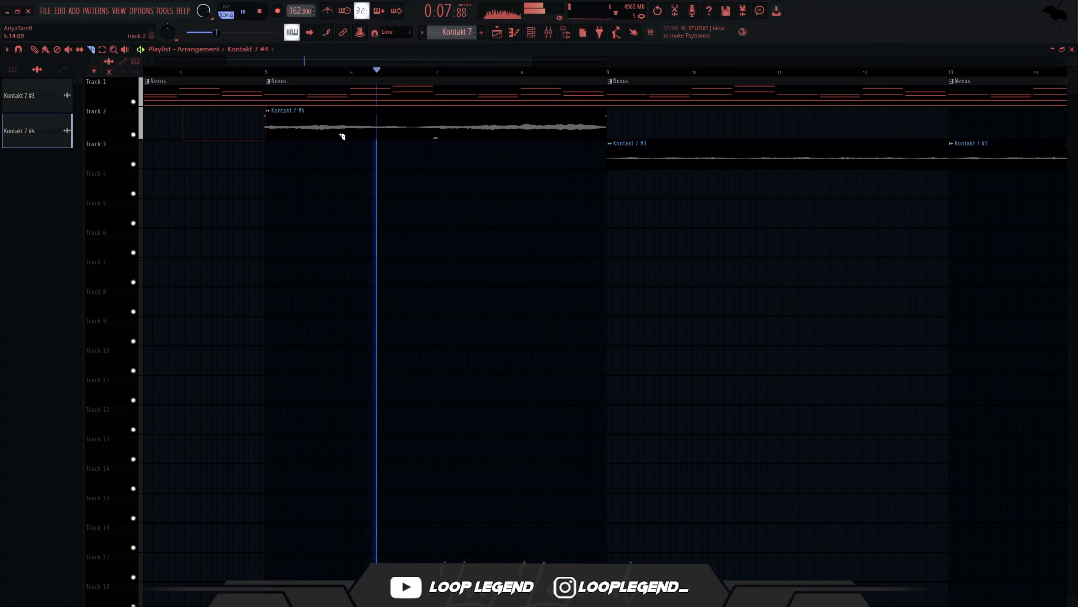
Stretch the reversed Kontakt 7 #4 clip to a two-bar length over bars 5–6 and duplicate it into bars 7–8
{"action": "double_click", "coordinate": [441, 123]}
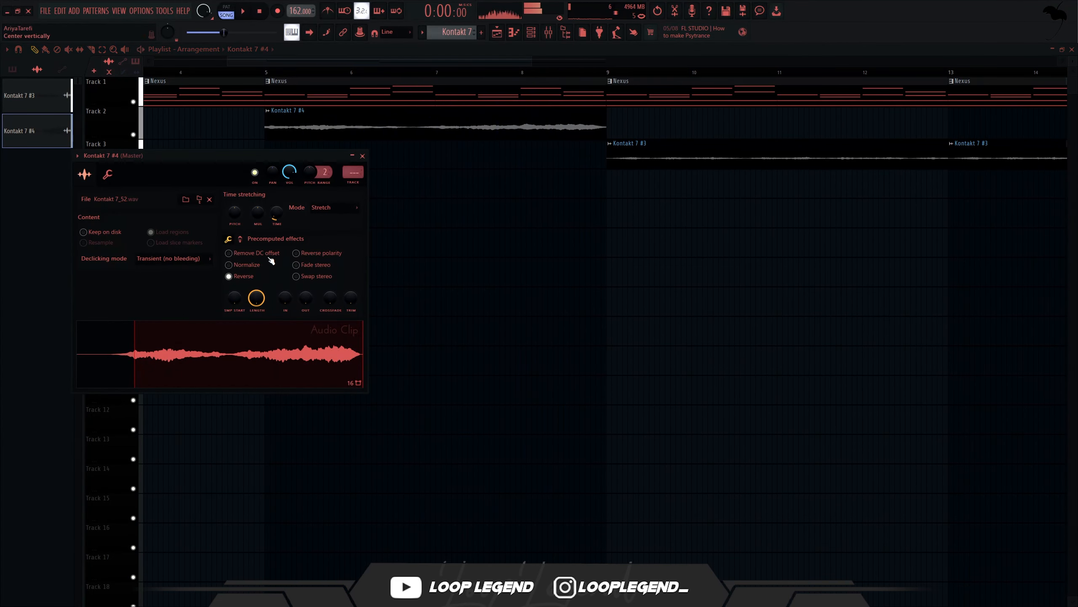
{"action": "left_click", "coordinate": [137, 78]}
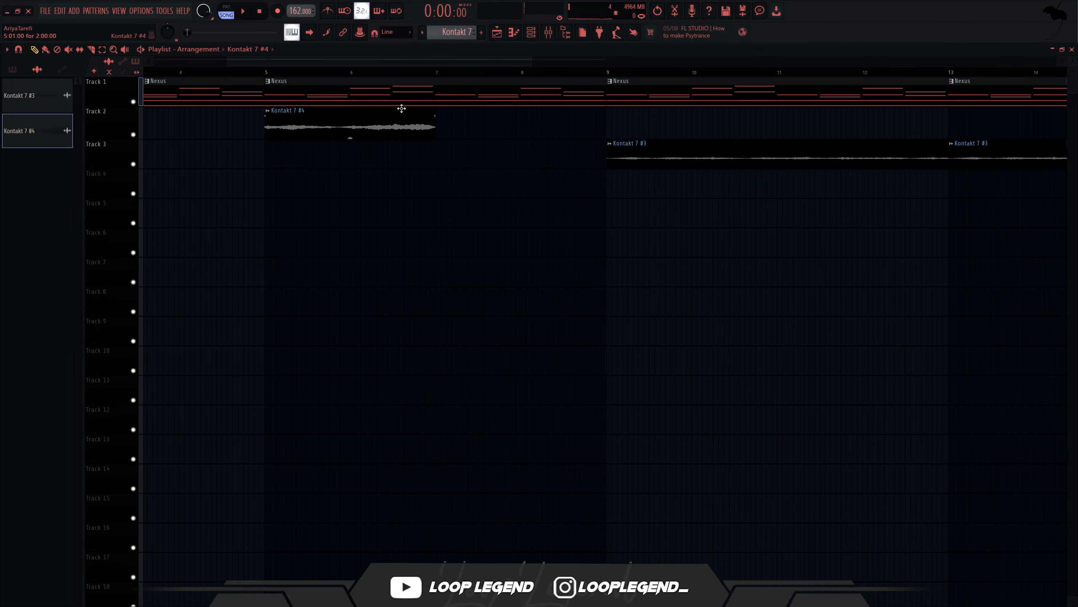
{"action": "left_click", "coordinate": [332, 124]}
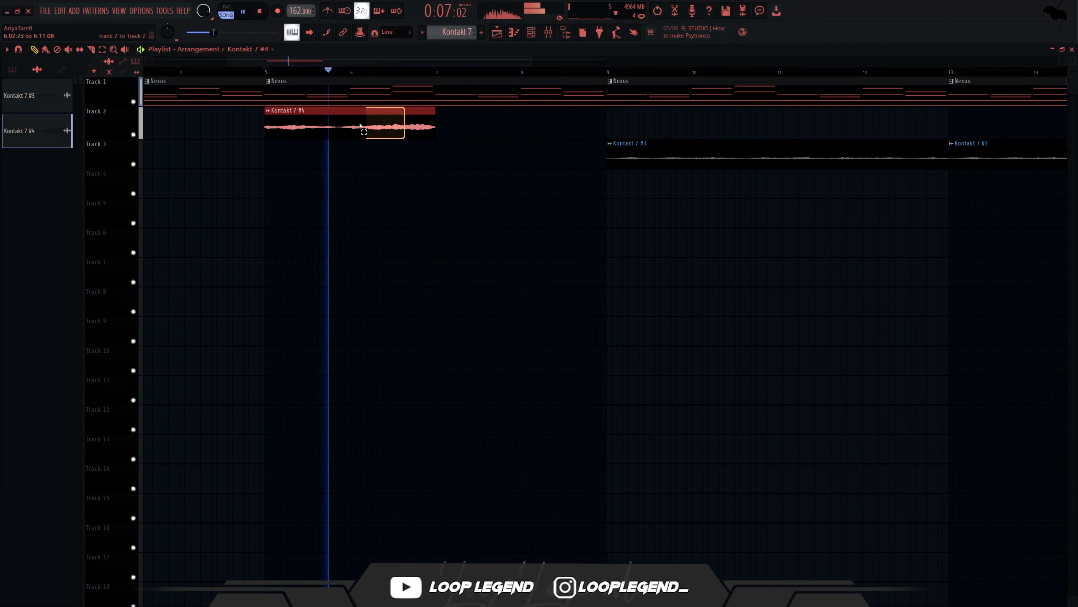
{"action": "key", "text": "ctrl+b"}
Set the Kontakt 7 #4 declicking mode to Generic (bleeding) and copy its two clips into bars 1–4
{"action": "double_click", "coordinate": [462, 129]}
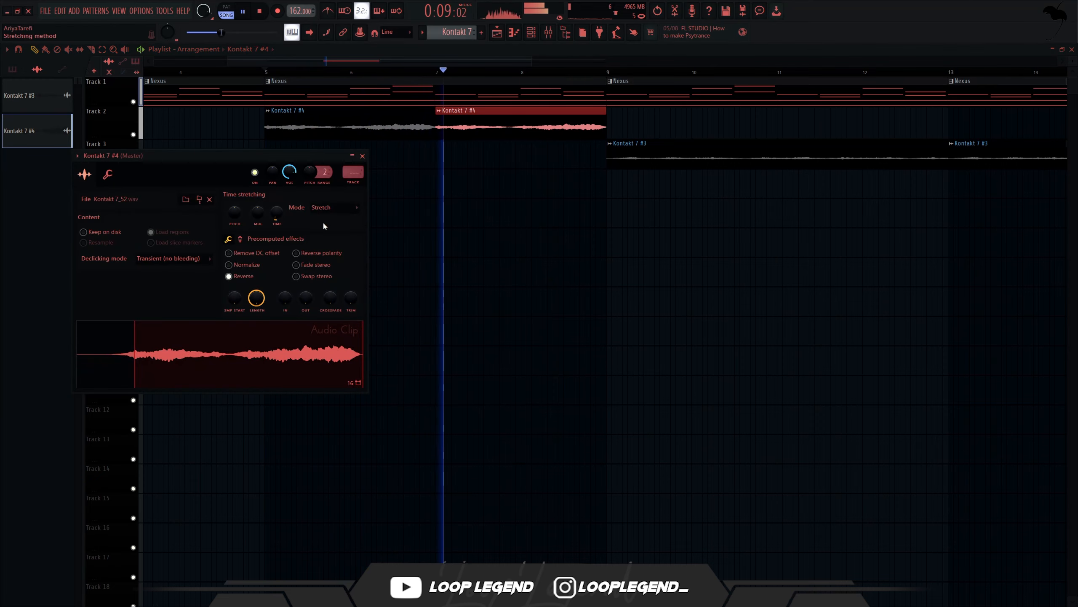
{"action": "left_click", "coordinate": [180, 259]}
{"action": "left_click", "coordinate": [180, 315]}
{"action": "left_click", "coordinate": [362, 157]}
{"action": "scroll", "coordinate": [450, 126], "scroll_direction": "down", "scroll_amount": 2}
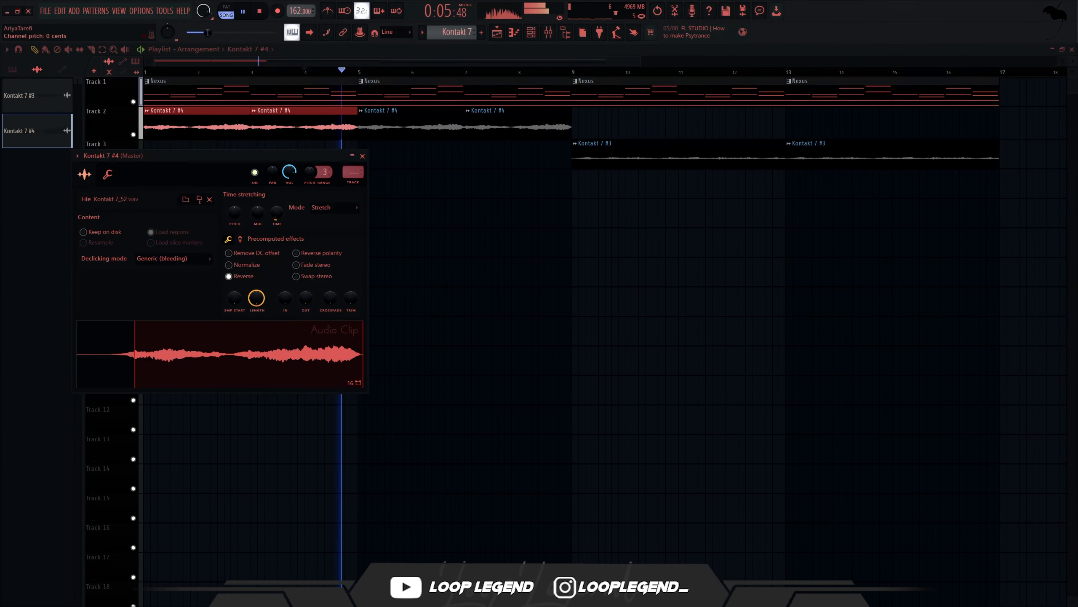
Set the Kontakt 7 #4 channel's pitch range to 5 and audition the pitch knob's effect
{"action": "right_click", "coordinate": [311, 169]}
{"action": "left_click", "coordinate": [314, 173]}
{"action": "key", "text": "space"}
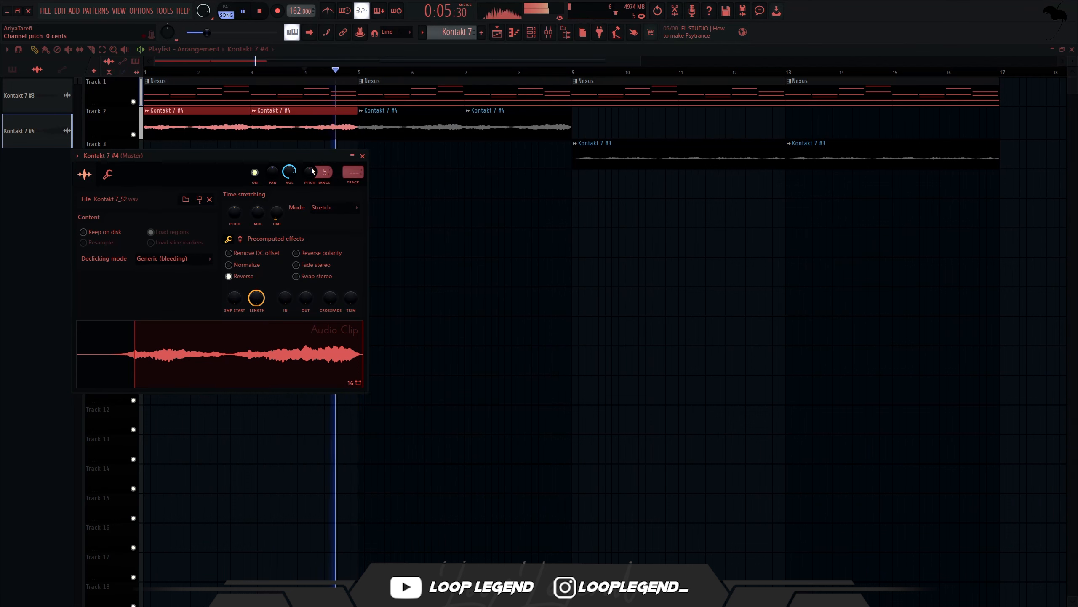
{"action": "right_click", "coordinate": [311, 170]}
{"action": "left_click", "coordinate": [317, 171]}
{"action": "key", "text": "space"}
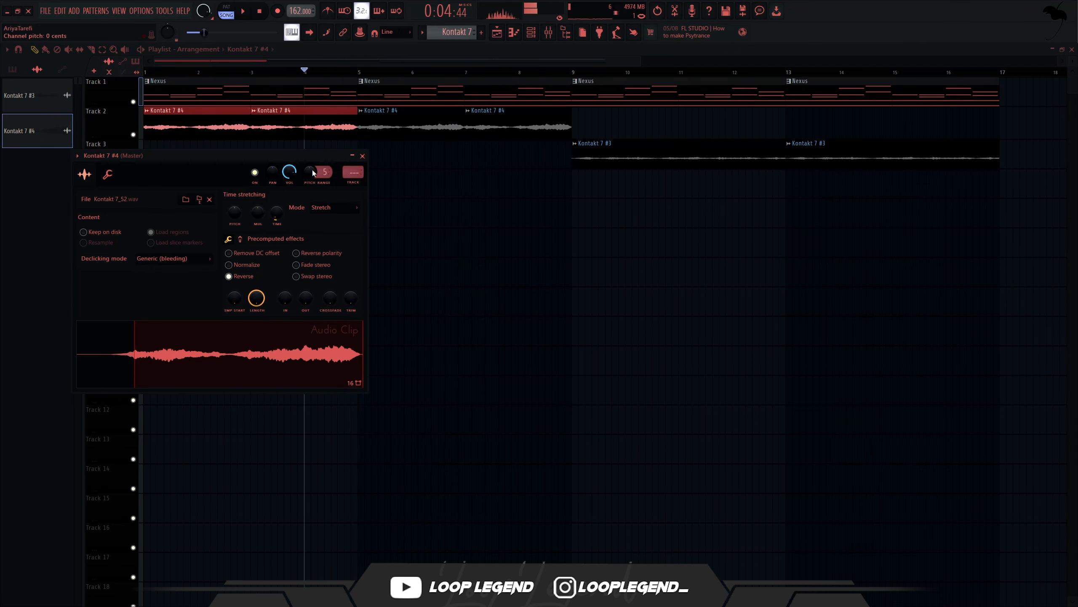
Create an automation clip for the Kontakt 7 #4 channel pitch on track 4
{"action": "right_click", "coordinate": [314, 169]}
{"action": "left_click", "coordinate": [331, 243]}
{"action": "right_click", "coordinate": [313, 169]}
{"action": "left_click", "coordinate": [331, 296]}
{"action": "key", "text": "Escape"}
{"action": "left_click_drag", "start_coordinate": [349, 169], "coordinate": [61, 171]}
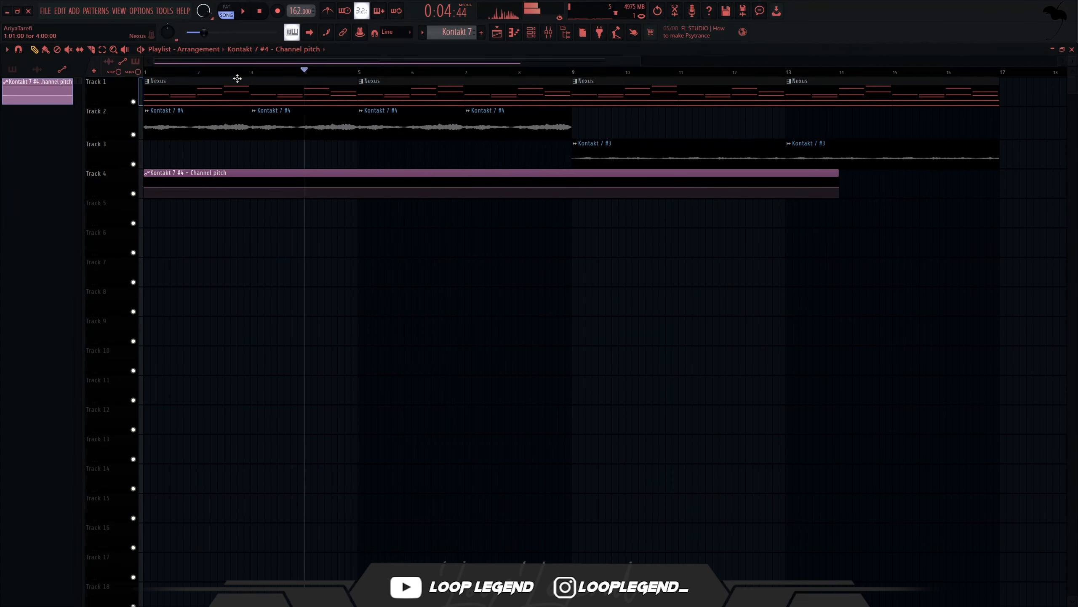
Add automation points that drop the Kontakt 7 #4 channel pitch to 0% around the middle of bar 4
{"action": "scroll", "coordinate": [390, 181], "scroll_direction": "up", "scroll_amount": 6}
{"action": "key", "text": "space"}
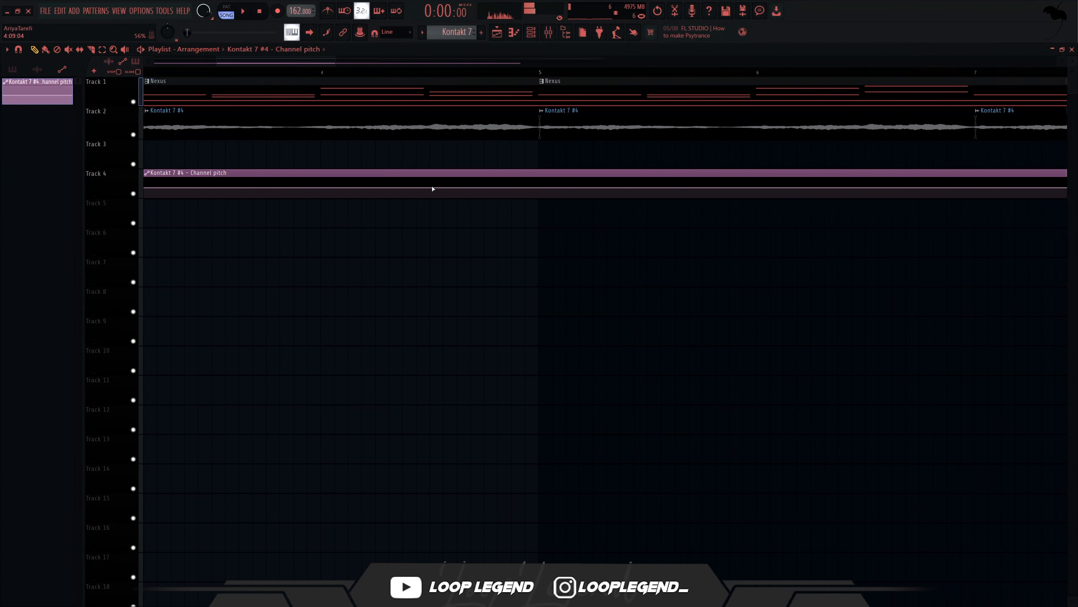
{"action": "right_click", "coordinate": [430, 186]}
{"action": "right_click", "coordinate": [430, 187]}
{"action": "left_click", "coordinate": [462, 351]}
{"action": "right_click", "coordinate": [443, 195]}
{"action": "scroll", "coordinate": [478, 202], "scroll_direction": "down", "scroll_amount": 6}
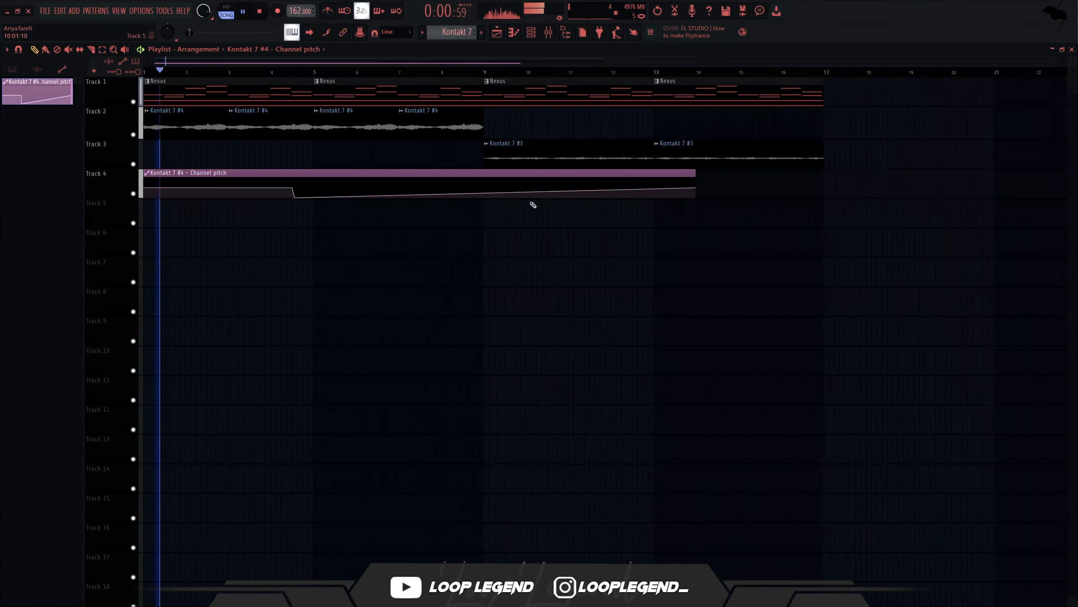
Trim the channel pitch automation to four bars, repeated over bars 5–8, with its drop moved to the last quarter of bar 4
{"action": "left_click_drag", "start_coordinate": [519, 196], "coordinate": [260, 258]}
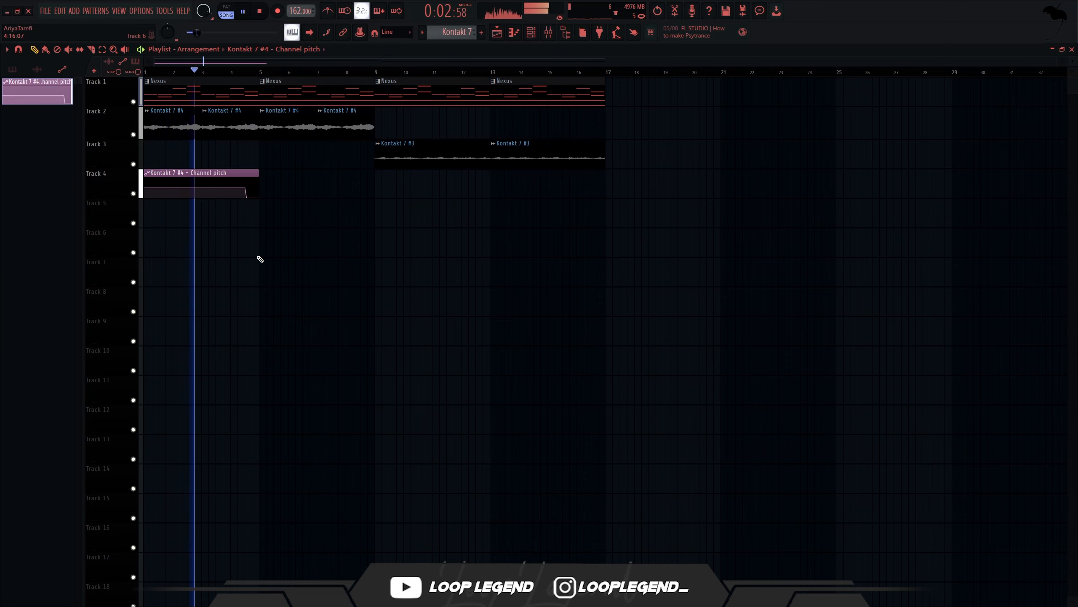
{"action": "scroll", "coordinate": [149, 190], "scroll_direction": "up", "scroll_amount": 4}
{"action": "left_click", "coordinate": [193, 186], "text": "ctrl"}
{"action": "key", "text": "ctrl+b"}
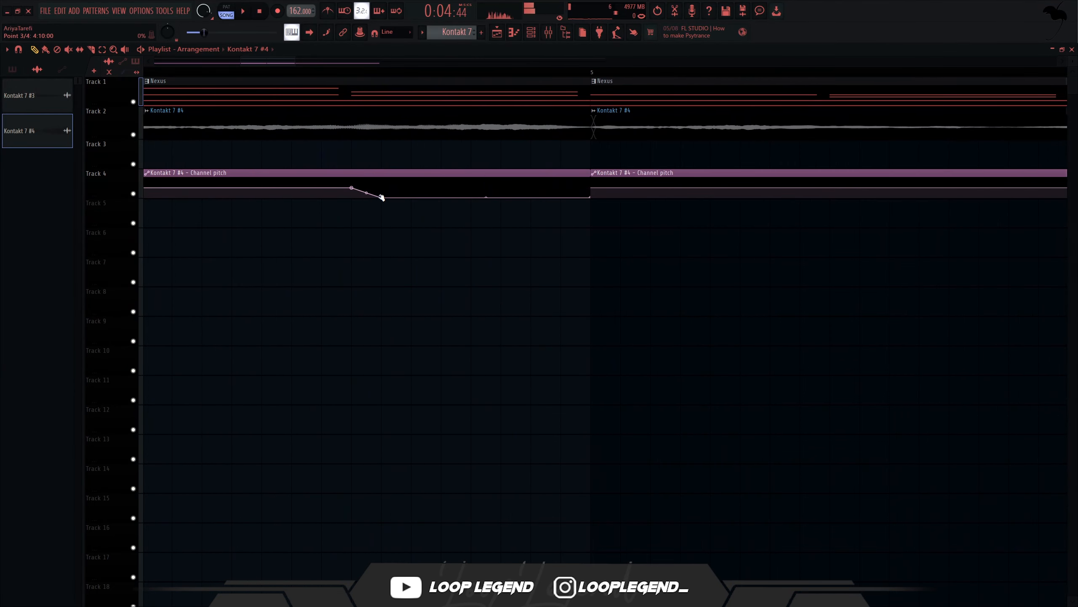
{"action": "left_click_drag", "start_coordinate": [381, 197], "coordinate": [441, 188]}
{"action": "left_click", "coordinate": [468, 198]}
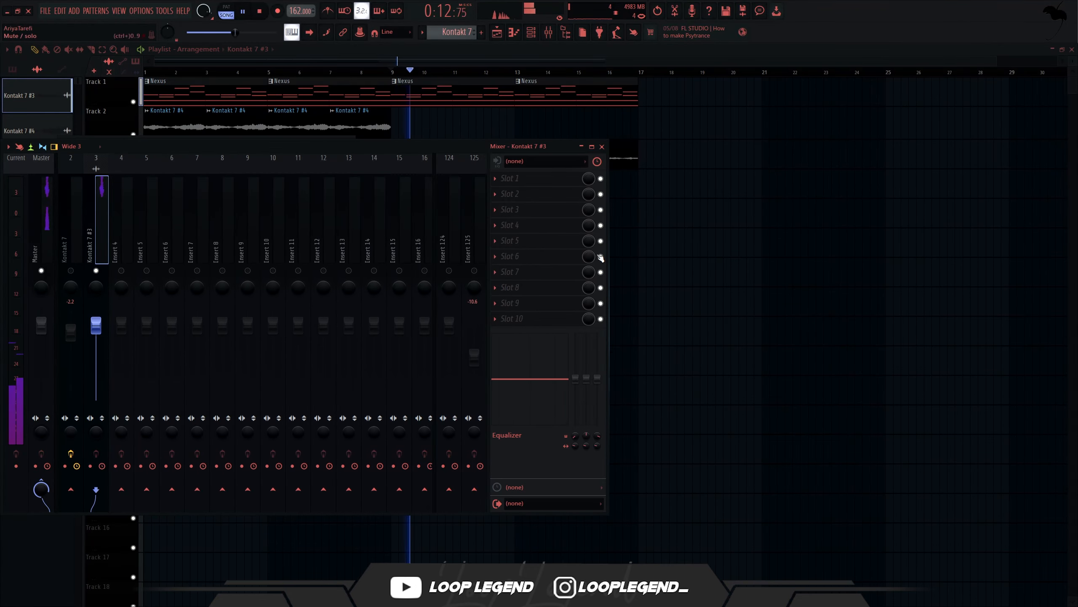
Insert Soundgoodizer in slots 4 and 6 of the Kontakt 7 #3 mixer track
{"action": "left_click", "coordinate": [522, 196]}
{"action": "left_click", "coordinate": [223, 197]}
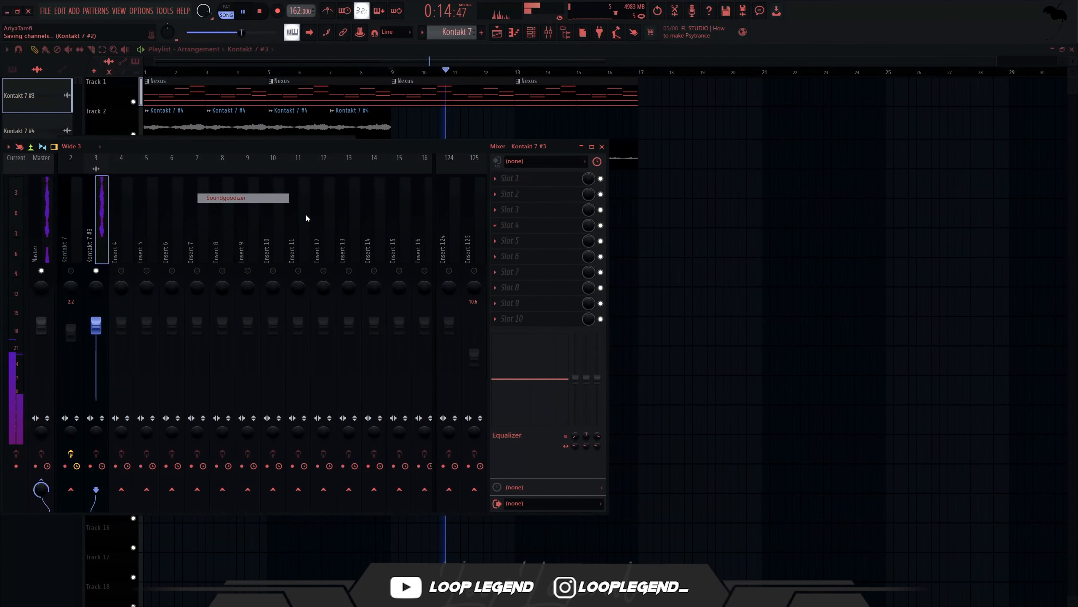
{"action": "left_click", "coordinate": [494, 230]}
{"action": "left_click_drag", "start_coordinate": [519, 283], "coordinate": [531, 256]}
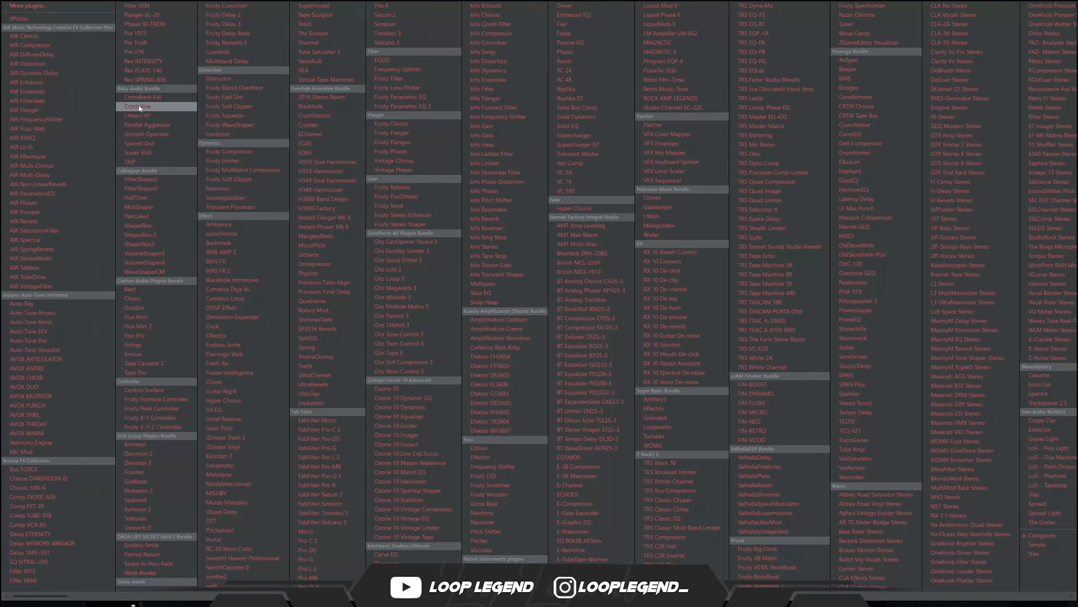
Add the Crystalline reverb in slot 9 of the Kontakt 7 #3 track and adjust its dry/wet mix
{"action": "left_click", "coordinate": [138, 106]}
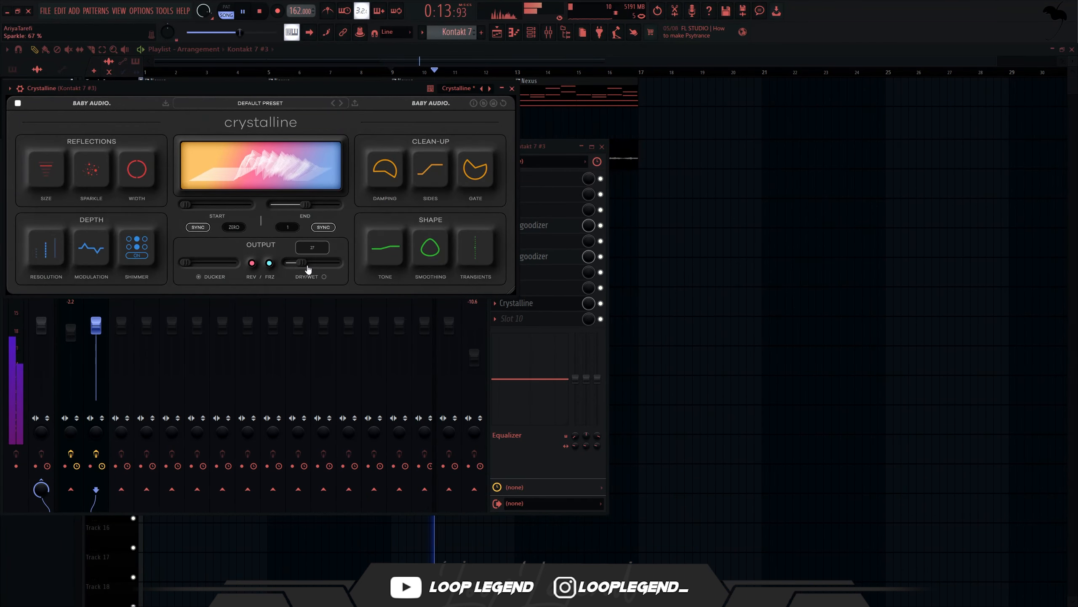
{"action": "key", "text": "Escape"}
Add soothe2 in slot 7, set band 4 to about 580 Hz and 5.5 dB sensitivity, and raise the red band
{"action": "left_click", "coordinate": [532, 281]}
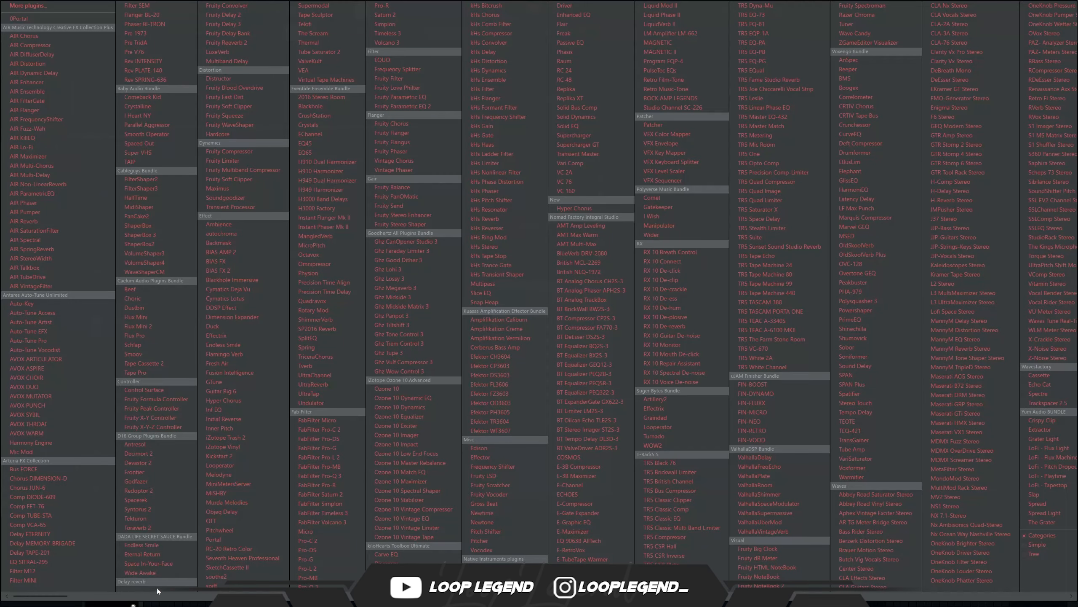
{"action": "left_click", "coordinate": [217, 577]}
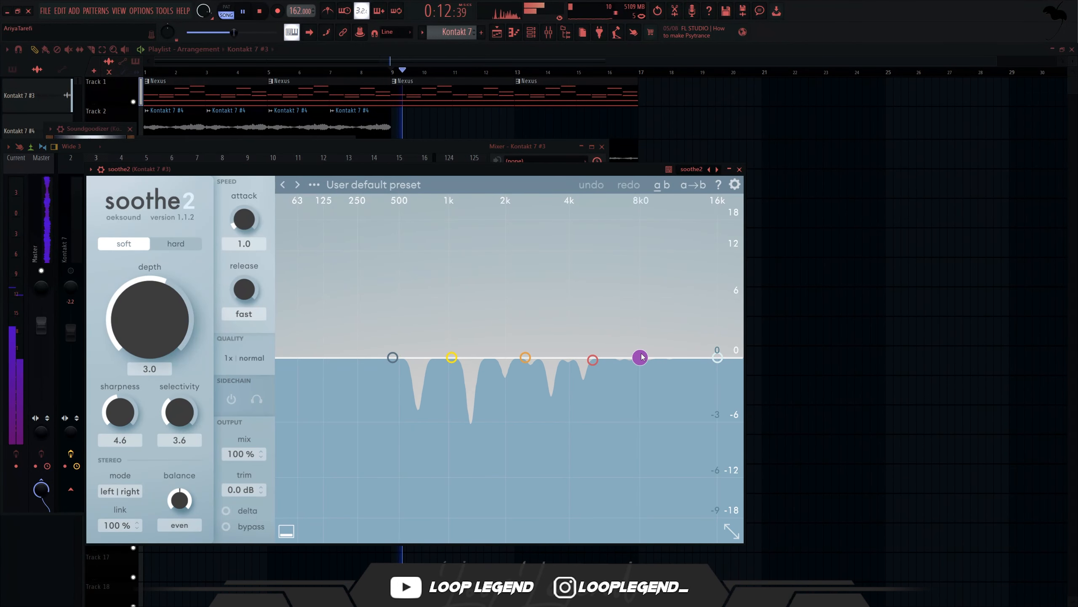
{"action": "left_click_drag", "start_coordinate": [640, 356], "coordinate": [409, 300]}
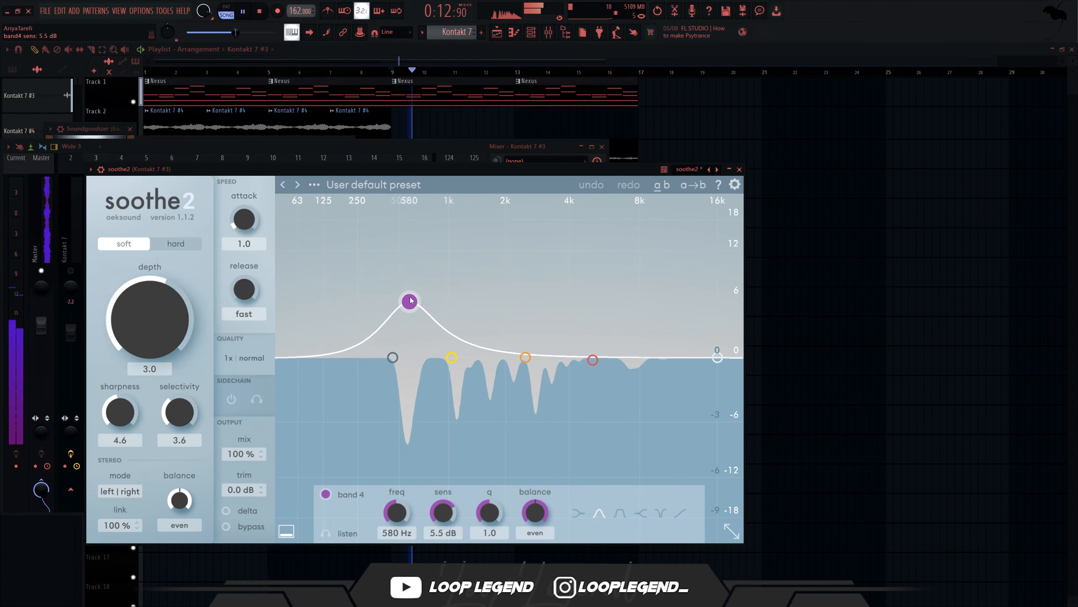
{"action": "left_click_drag", "start_coordinate": [598, 359], "coordinate": [614, 318]}
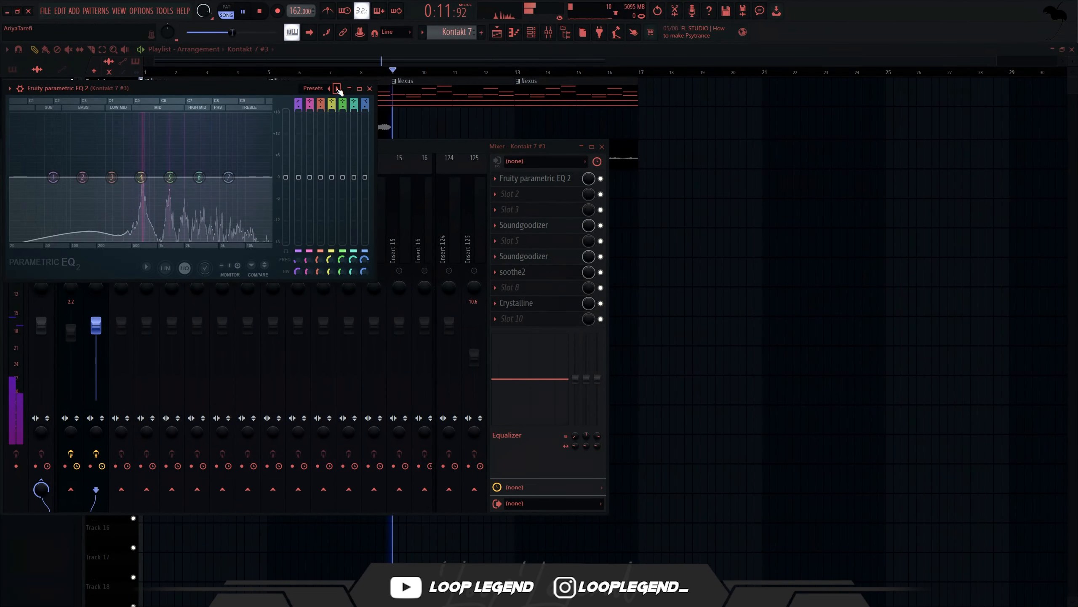
Switch the Fruity parametric EQ 2 in slot 1 to its next preset and shift the uppermost band higher
{"action": "left_click", "coordinate": [337, 89]}
{"action": "left_click_drag", "start_coordinate": [246, 181], "coordinate": [273, 181]}
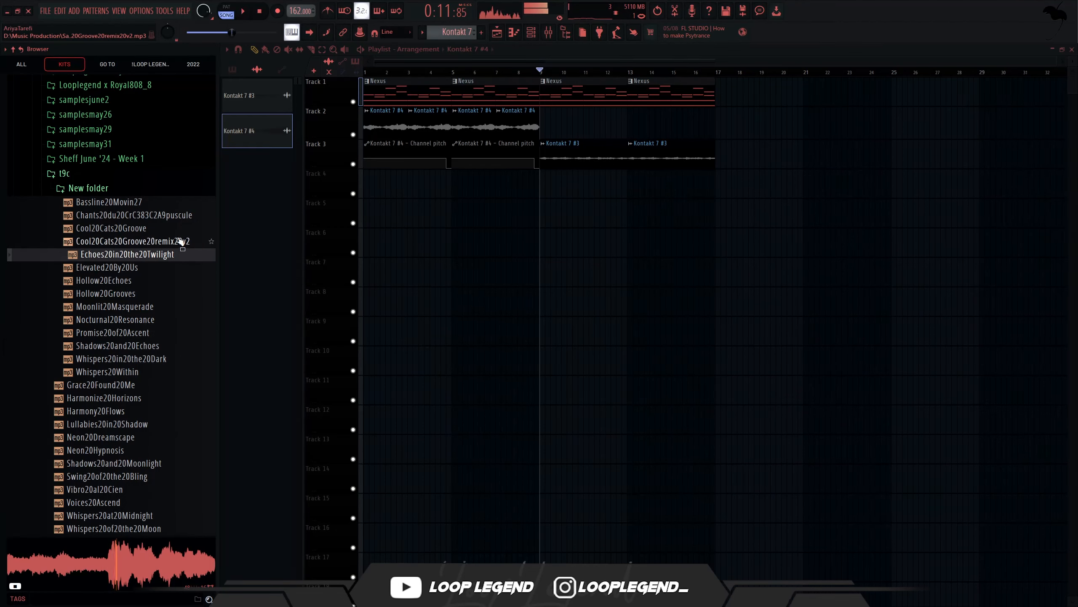
Audition samples in the t9c New folder and place Chants20du20CrC383C2A9puscule on track 4
{"action": "left_click", "coordinate": [147, 214]}
{"action": "left_click", "coordinate": [142, 202]}
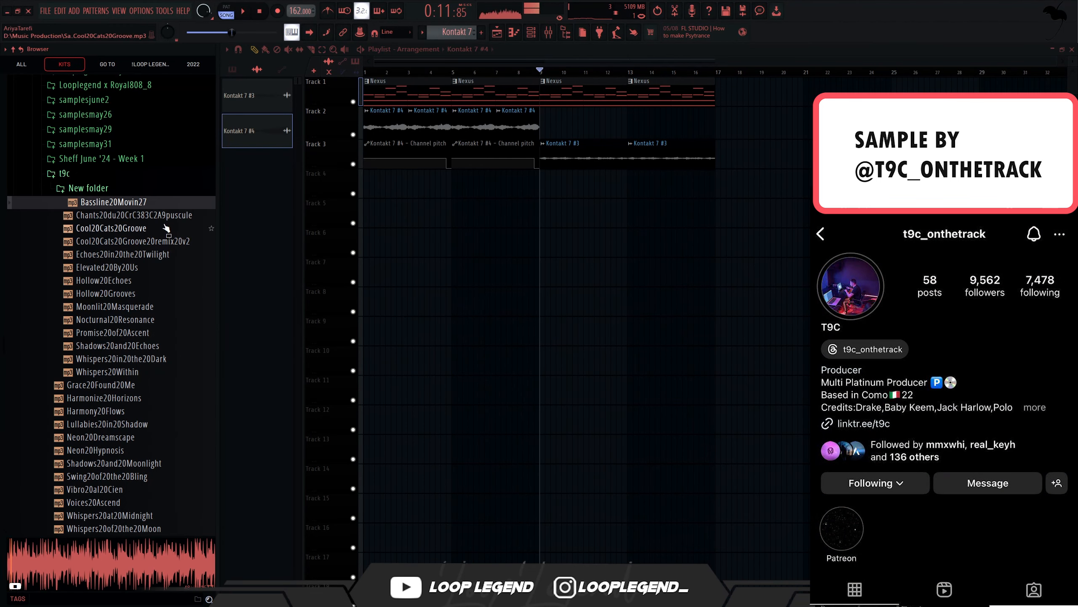
{"action": "key", "text": "Down"}
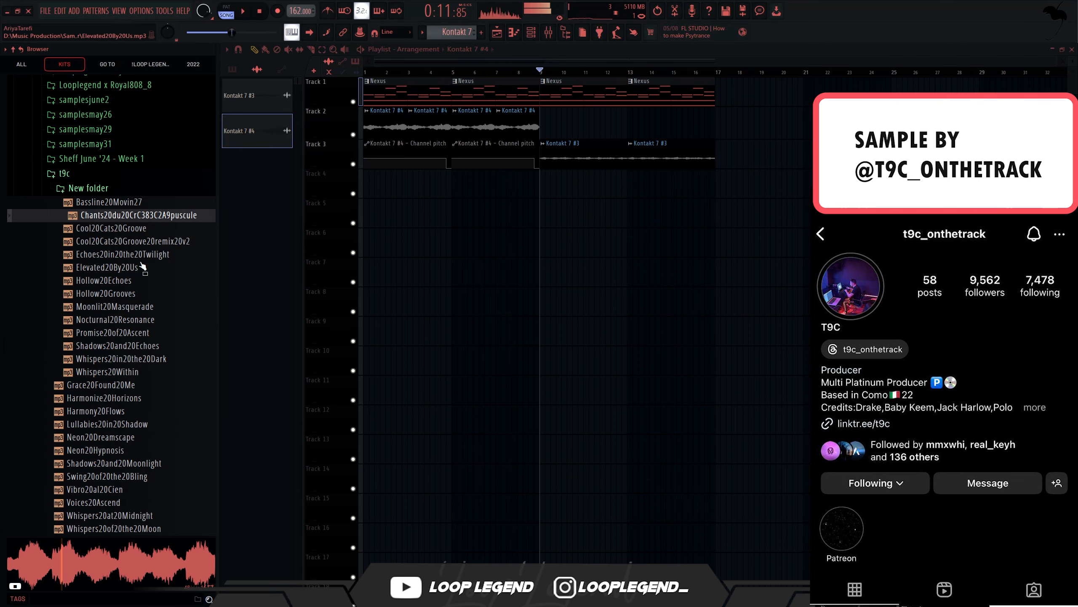
{"action": "left_click_drag", "start_coordinate": [172, 218], "coordinate": [421, 187]}
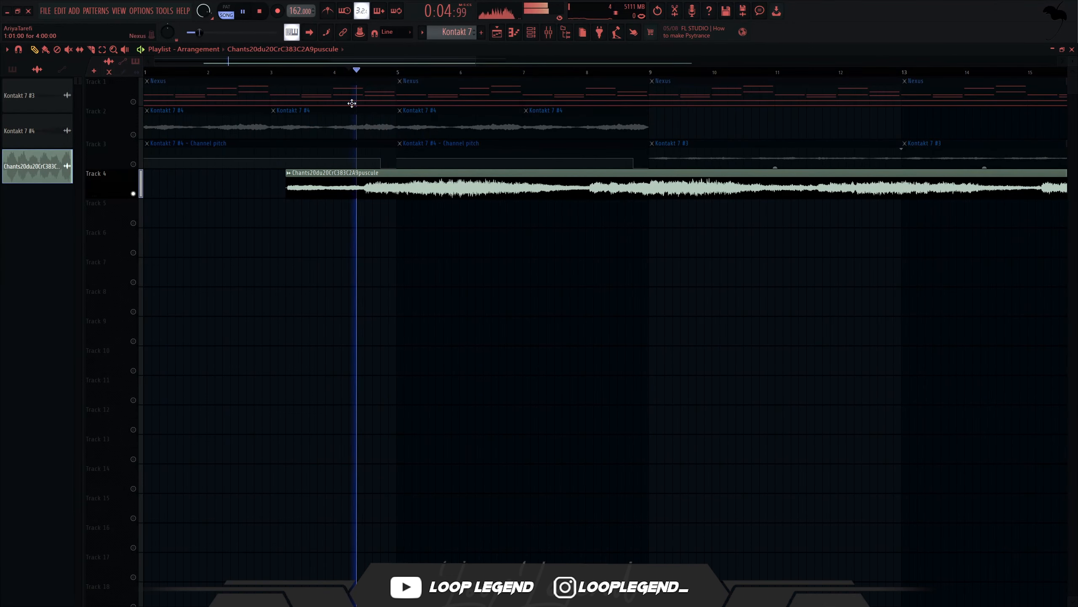
Trim the Chants clip on track 4 so it starts at bar 5 and ends just before the middle of bar 7
{"action": "scroll", "coordinate": [369, 190], "scroll_direction": "up", "scroll_amount": 10}
{"action": "key", "text": "KP_Divide"}
{"action": "scroll", "coordinate": [476, 196], "scroll_direction": "up", "scroll_amount": 3}
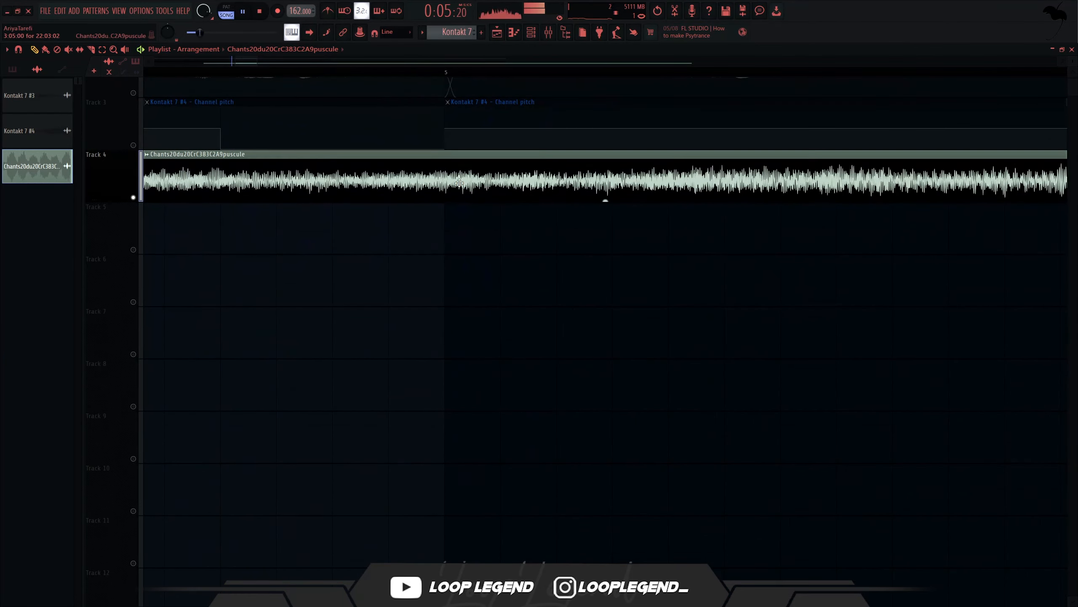
{"action": "scroll", "coordinate": [459, 183], "scroll_direction": "up", "scroll_amount": 1}
{"action": "key", "text": "space"}
{"action": "left_click", "coordinate": [451, 72]}
{"action": "key", "text": "space"}
{"action": "key", "text": "c"}
{"action": "scroll", "coordinate": [229, 198], "scroll_direction": "down", "scroll_amount": 5}
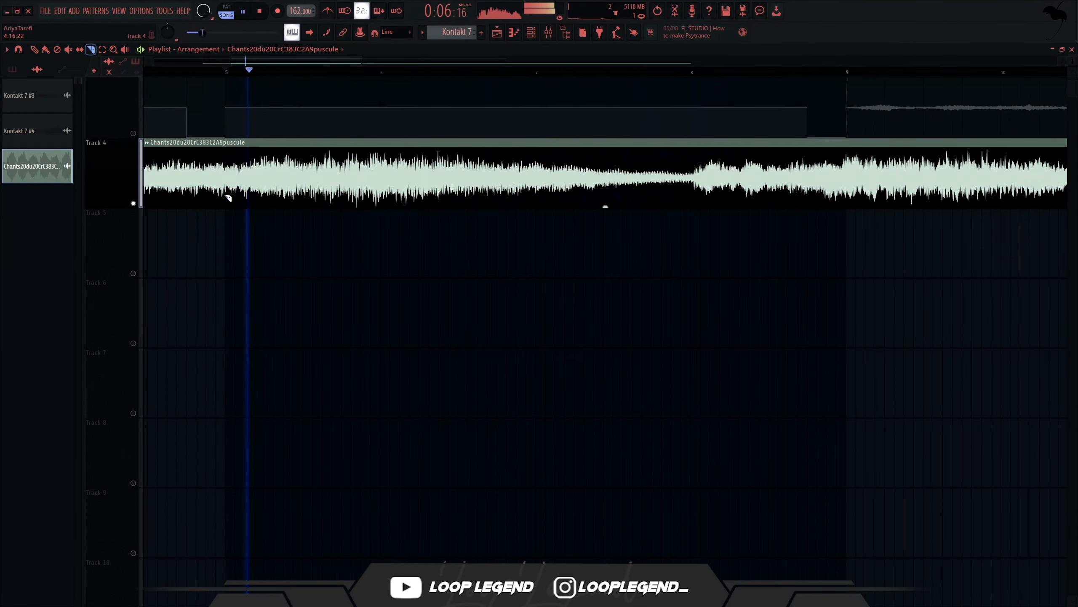
{"action": "scroll", "coordinate": [637, 204], "scroll_direction": "up", "scroll_amount": 3}
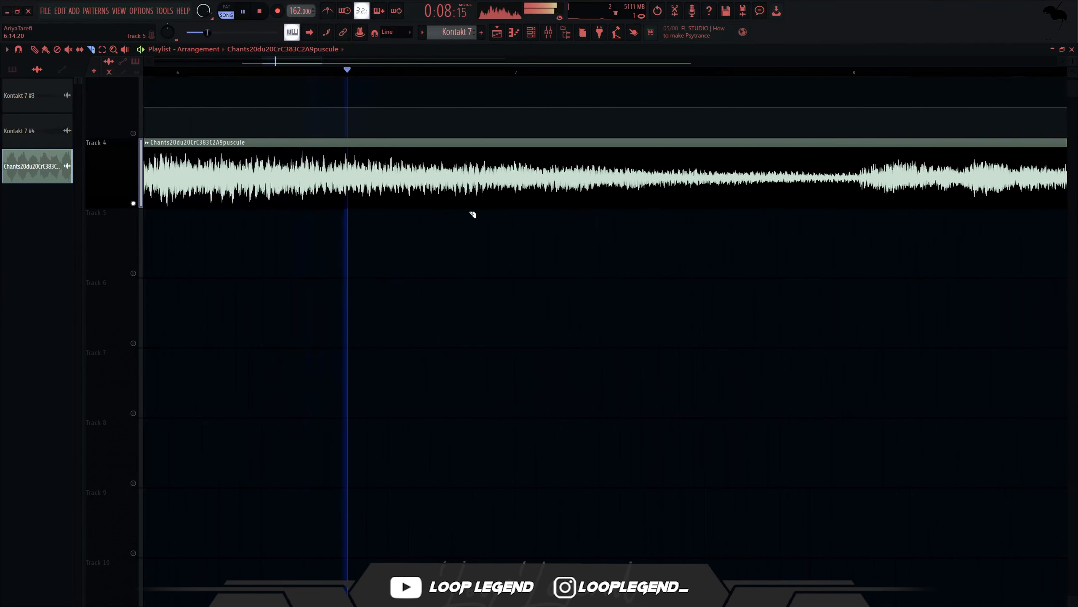
{"action": "scroll", "coordinate": [645, 212], "scroll_direction": "up", "scroll_amount": 2}
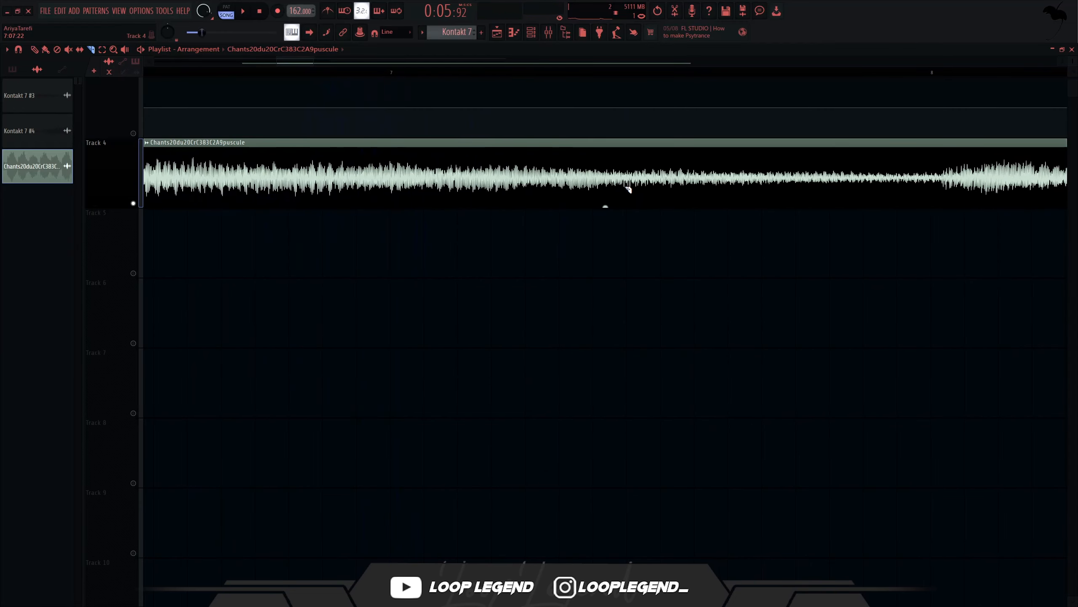
{"action": "right_click", "coordinate": [641, 183]}
{"action": "scroll", "coordinate": [636, 219], "scroll_direction": "down", "scroll_amount": 6}
{"action": "key", "text": "p"}
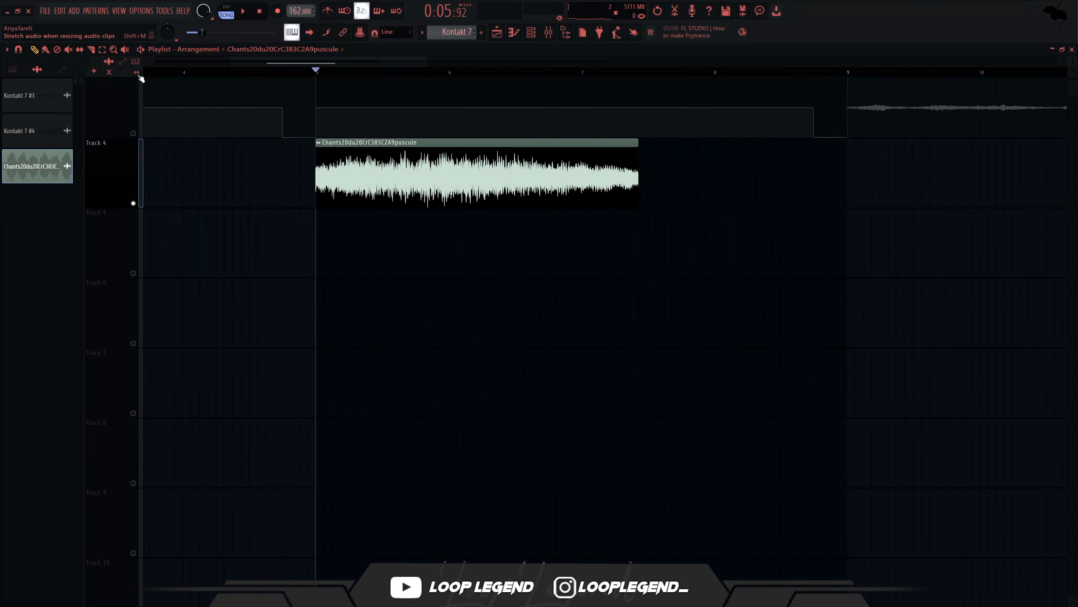
Time-stretch the trimmed Chants clip to two bars starting at bar 1 on track 4 and play it with the melody
{"action": "left_click_drag", "start_coordinate": [637, 142], "coordinate": [814, 142]}
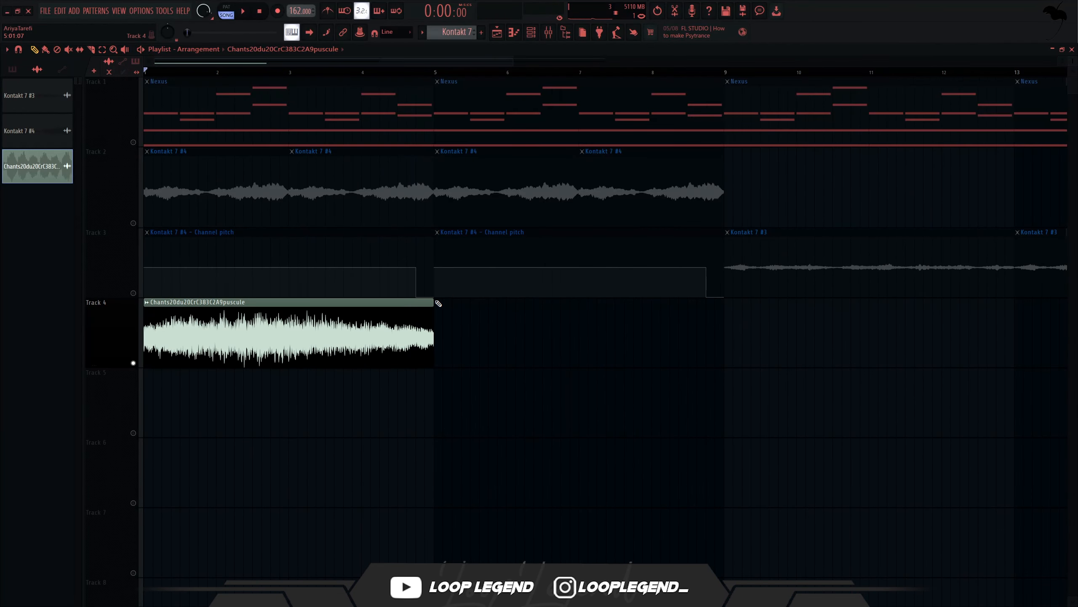
{"action": "left_click_drag", "start_coordinate": [433, 334], "coordinate": [287, 335]}
{"action": "key", "text": "space"}
{"action": "scroll", "coordinate": [217, 342], "scroll_direction": "up", "scroll_amount": 6}
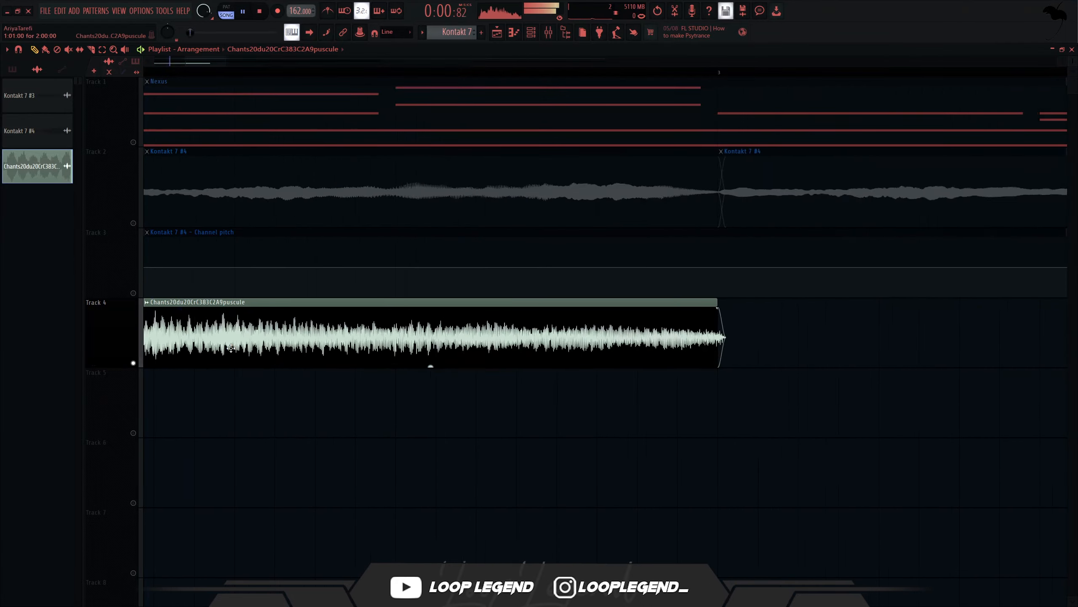
Extend the stretched Chants clip to reveal more audio and place it at bar 9 on track 4
{"action": "scroll", "coordinate": [567, 375], "scroll_direction": "down", "scroll_amount": 2}
{"action": "left_click_drag", "start_coordinate": [557, 377], "coordinate": [501, 334]}
{"action": "scroll", "coordinate": [503, 334], "scroll_direction": "down", "scroll_amount": 2}
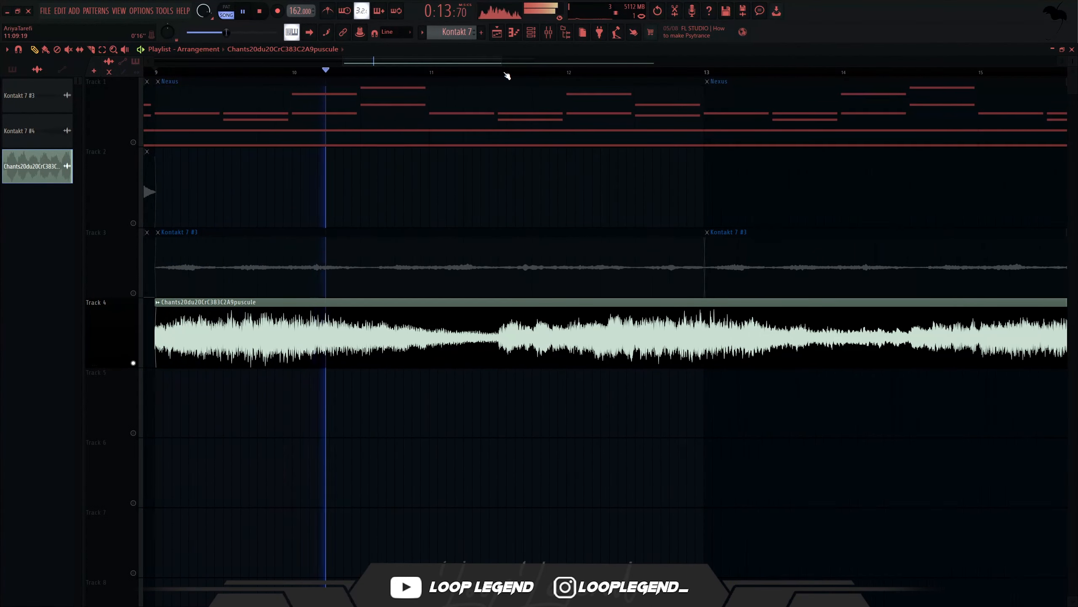
Slice the Chants clip at bar 12 and move the second section to track 5, starting halfway through bar 10
{"action": "left_click", "coordinate": [504, 71]}
{"action": "scroll", "coordinate": [563, 184], "scroll_direction": "up", "scroll_amount": 3}
{"action": "key", "text": "space"}
{"action": "key", "text": "space"}
{"action": "key", "text": "c"}
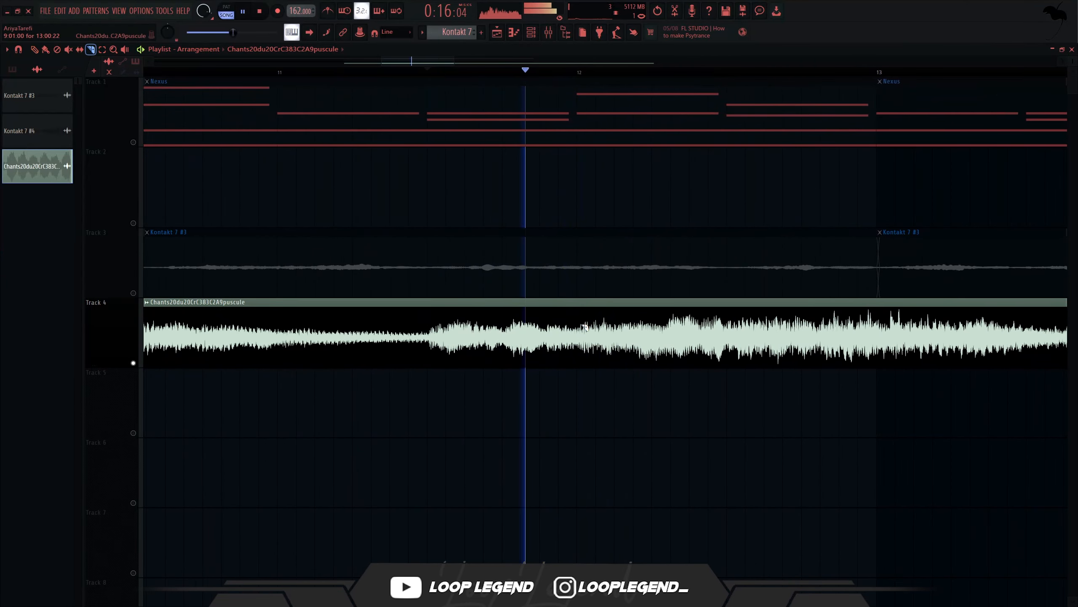
{"action": "left_click", "coordinate": [578, 322]}
{"action": "key", "text": "p"}
{"action": "key", "text": "space"}
{"action": "scroll", "coordinate": [577, 323], "scroll_direction": "down", "scroll_amount": 4}
{"action": "left_click_drag", "start_coordinate": [675, 323], "coordinate": [520, 444]}
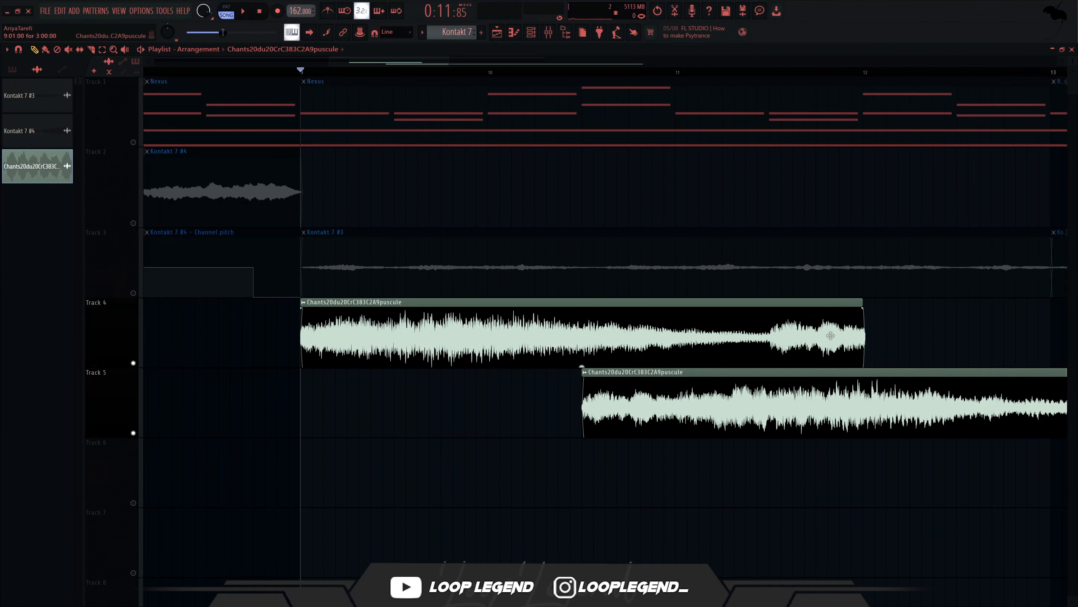
Cut the first Chants section off at bar 11 and move the track 5 section up to track 4 to crossfade with it
{"action": "right_click", "coordinate": [682, 352]}
{"action": "left_click", "coordinate": [708, 426], "text": "ctrl"}
{"action": "key", "text": "space"}
{"action": "key", "text": "shift+Up"}
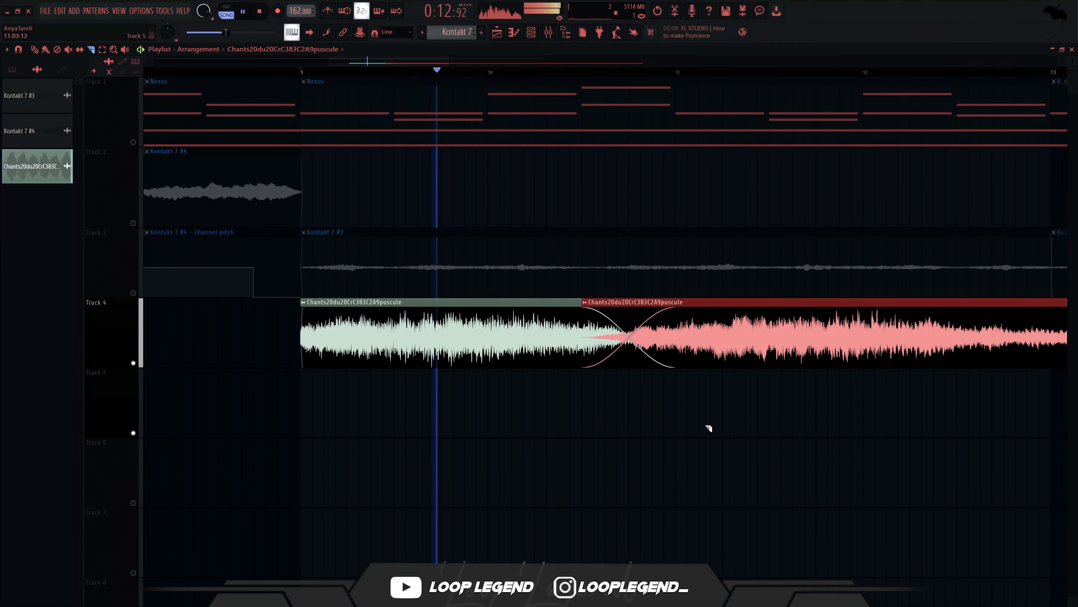
{"action": "left_click", "coordinate": [633, 414]}
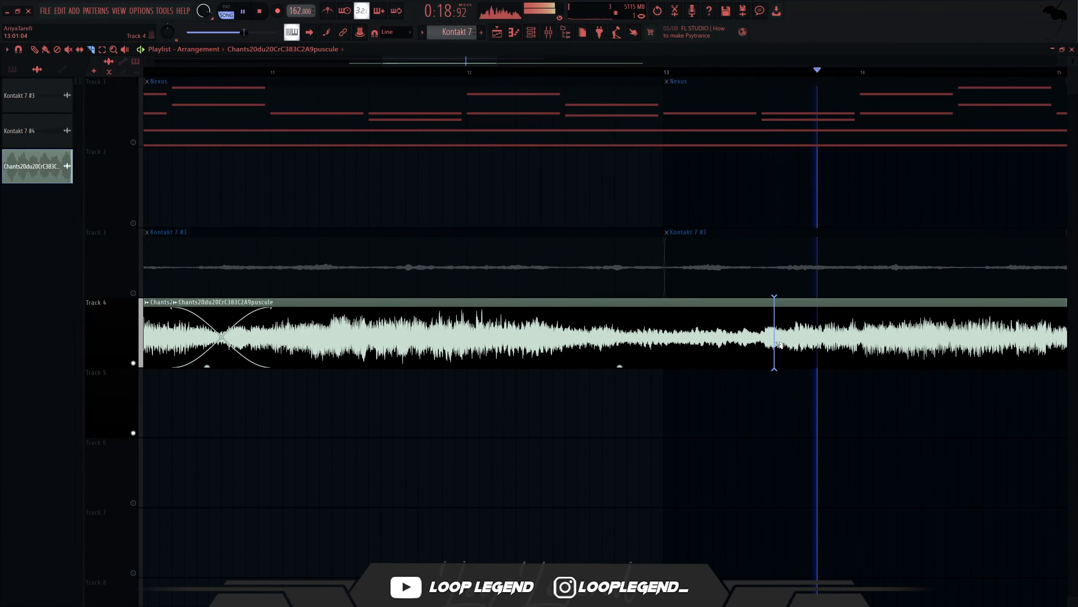
Slice the Chants clip at bars 13 and 14 and delete the section between the cuts
{"action": "left_click", "coordinate": [862, 340]}
{"action": "key", "text": "space"}
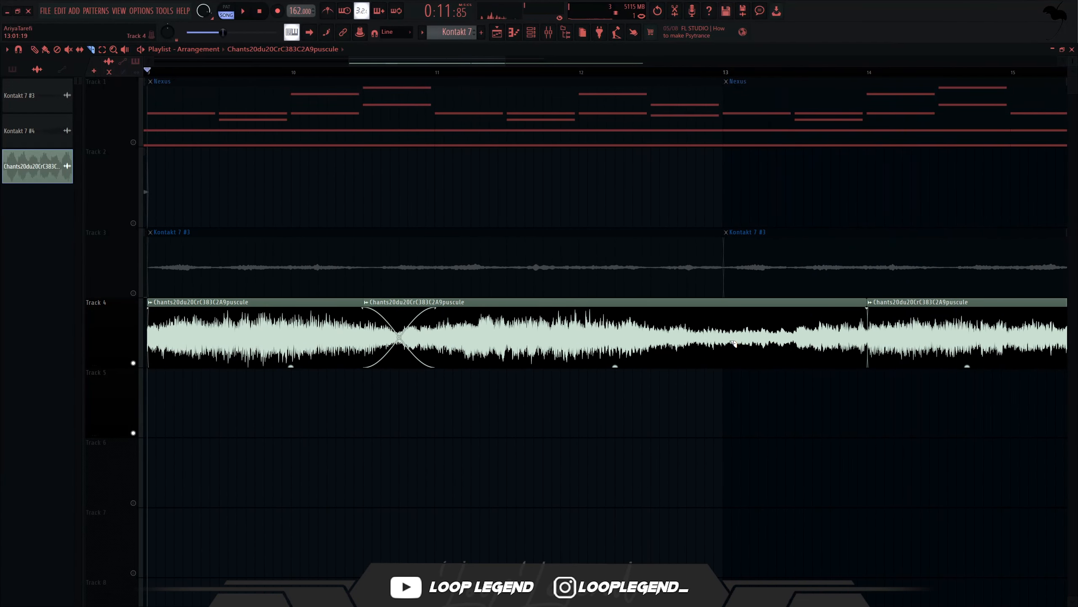
{"action": "left_click", "coordinate": [728, 342]}
{"action": "left_click", "coordinate": [692, 340], "text": "ctrl"}
{"action": "left_click", "coordinate": [795, 340], "text": "ctrl"}
{"action": "key", "text": "Delete"}
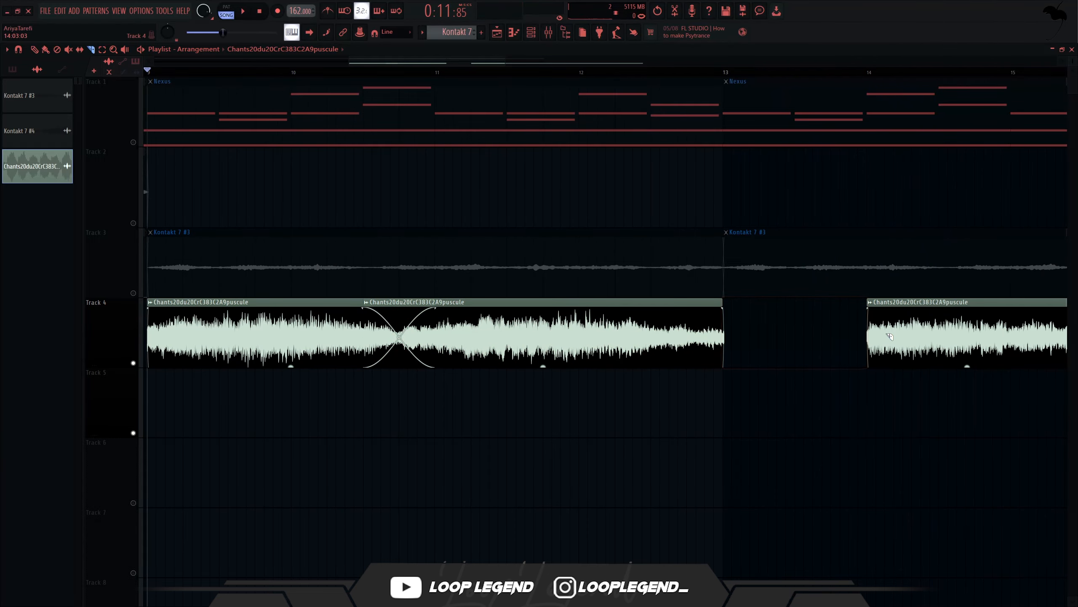
Move the section after the gap back to about bar 12.4 on track 4, crossfading it with the previous section up to bar 13
{"action": "key", "text": "p"}
{"action": "mouse_move", "coordinate": [905, 352]}
{"action": "left_mouse_down"}
{"action": "mouse_move", "coordinate": [887, 353]}
{"action": "mouse_move", "coordinate": [758, 446]}
{"action": "mouse_move", "coordinate": [770, 446]}
{"action": "mouse_move", "coordinate": [588, 418]}
{"action": "mouse_move", "coordinate": [625, 417]}
{"action": "left_mouse_up"}
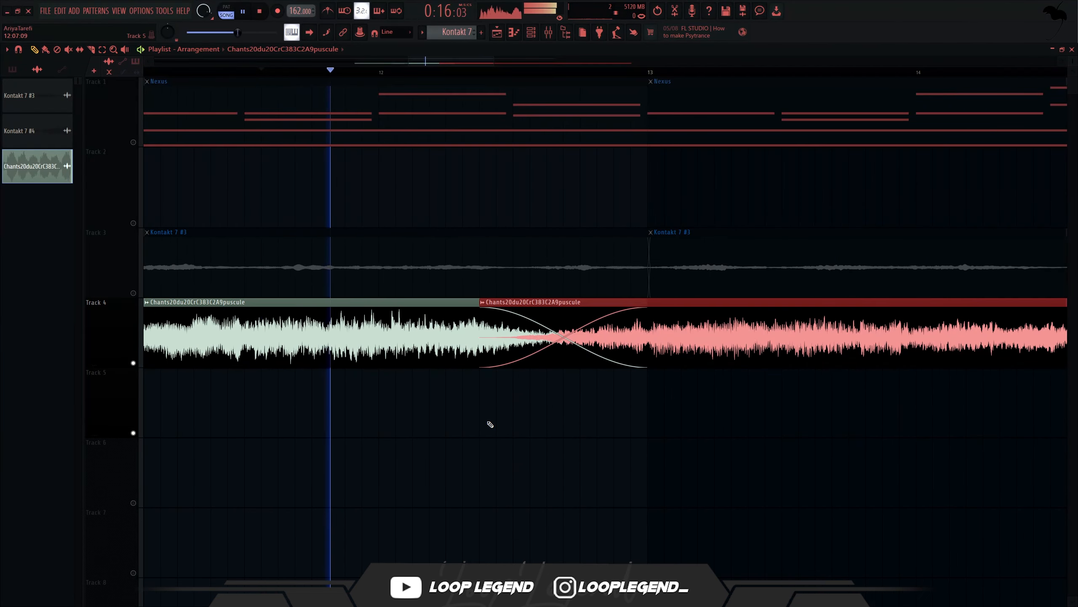
{"action": "left_click_drag", "start_coordinate": [509, 420], "coordinate": [586, 419]}
{"action": "scroll", "coordinate": [589, 381], "scroll_direction": "down", "scroll_amount": 6}
{"action": "scroll", "coordinate": [781, 395], "scroll_direction": "up", "scroll_amount": 3}
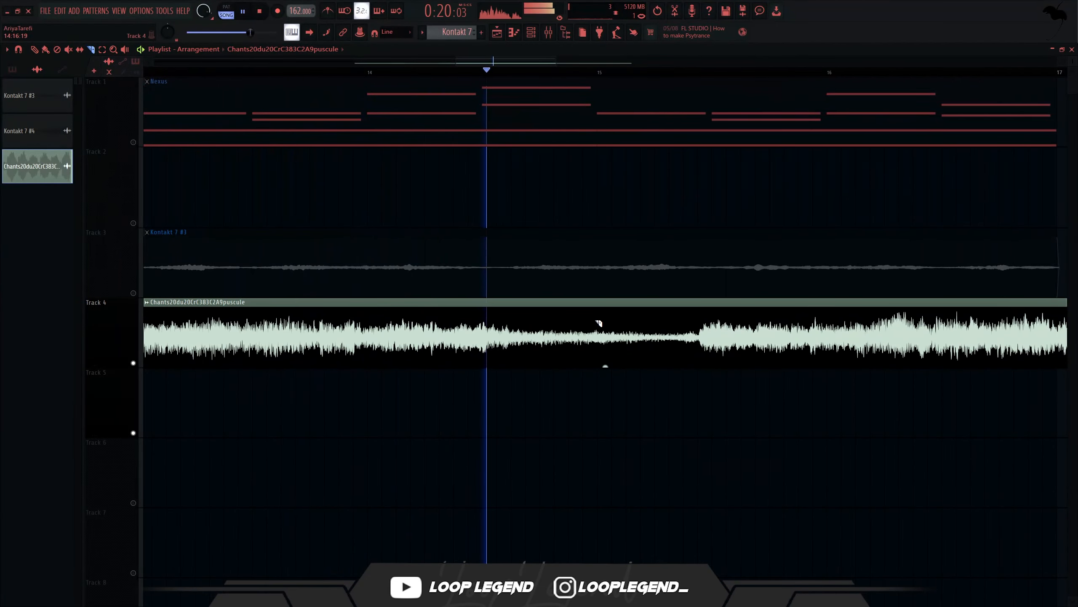
Slice the Chants clip just before bar 16 and move the last section down to track 5, starting earlier in bar 15
{"action": "scroll", "coordinate": [601, 323], "scroll_direction": "down", "scroll_amount": 4}
{"action": "scroll", "coordinate": [681, 355], "scroll_direction": "up", "scroll_amount": 7}
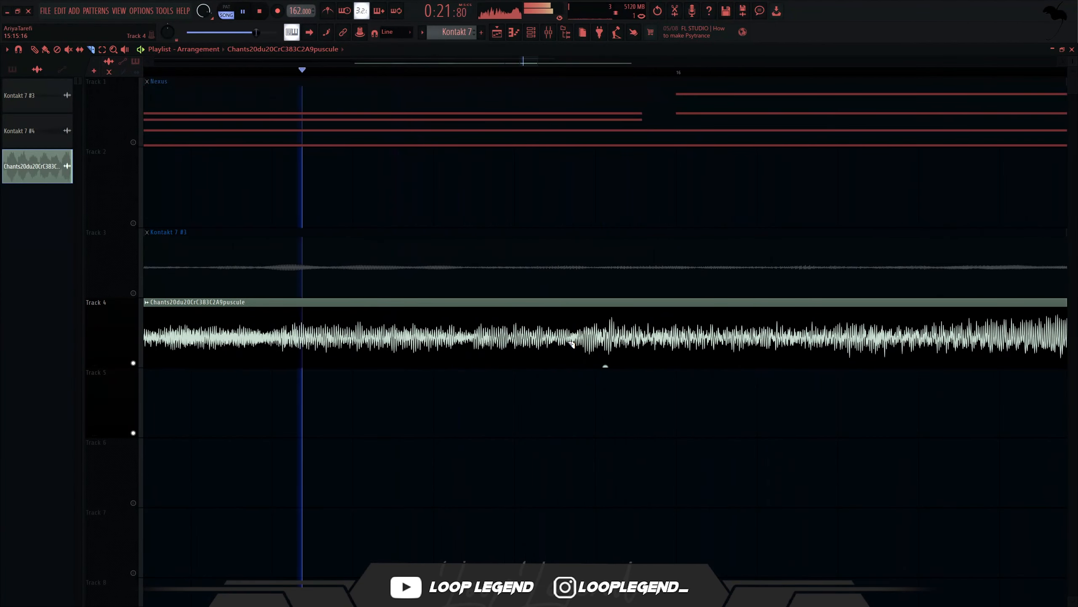
{"action": "left_click", "coordinate": [569, 343]}
{"action": "scroll", "coordinate": [570, 343], "scroll_direction": "down", "scroll_amount": 3}
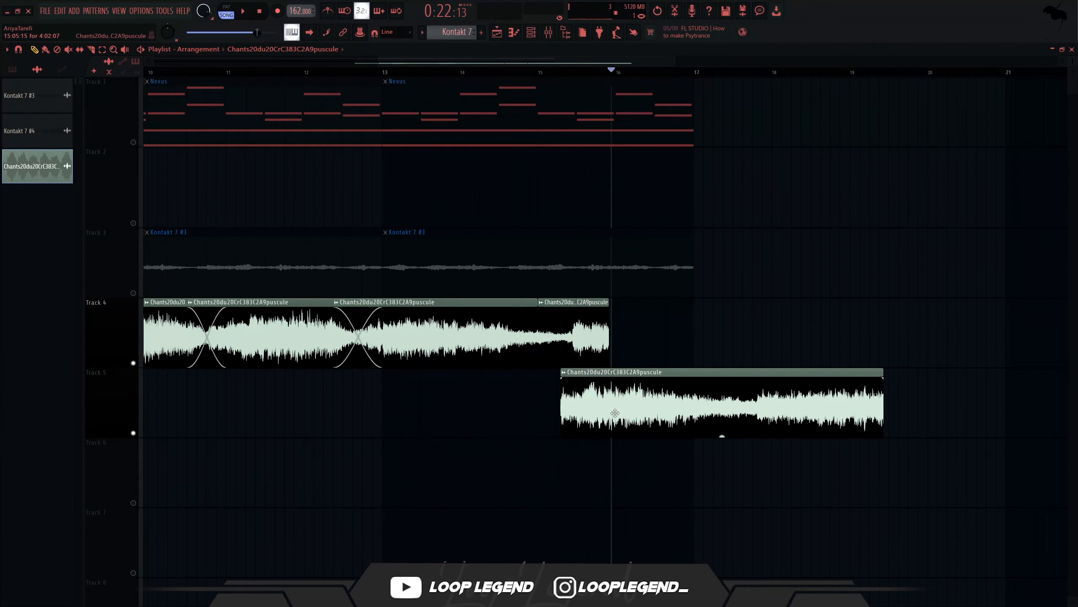
{"action": "left_click_drag", "start_coordinate": [615, 413], "coordinate": [606, 412]}
Remove the leftover audio after bar 15 and move the track 5 section to about bar 14.6 on track 4 as a crossfade
{"action": "scroll", "coordinate": [526, 366], "scroll_direction": "up", "scroll_amount": 6}
{"action": "right_click", "coordinate": [633, 335]}
{"action": "left_click_drag", "start_coordinate": [696, 404], "coordinate": [622, 403]}
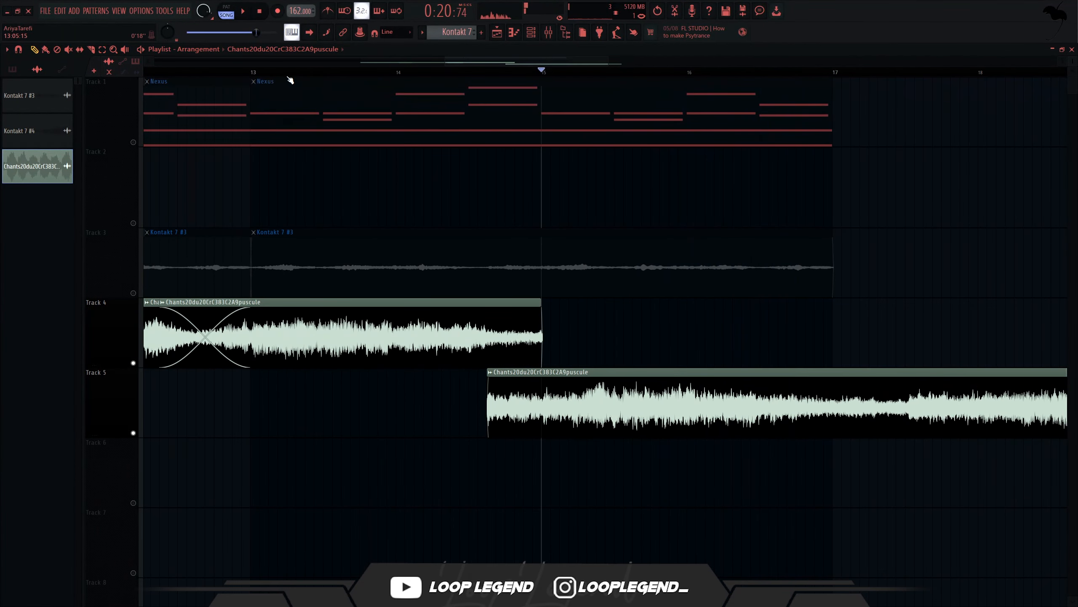
{"action": "left_click", "coordinate": [255, 72]}
{"action": "key", "text": "space"}
{"action": "left_click_drag", "start_coordinate": [623, 411], "coordinate": [635, 450]}
{"action": "key", "text": "shift+Up"}
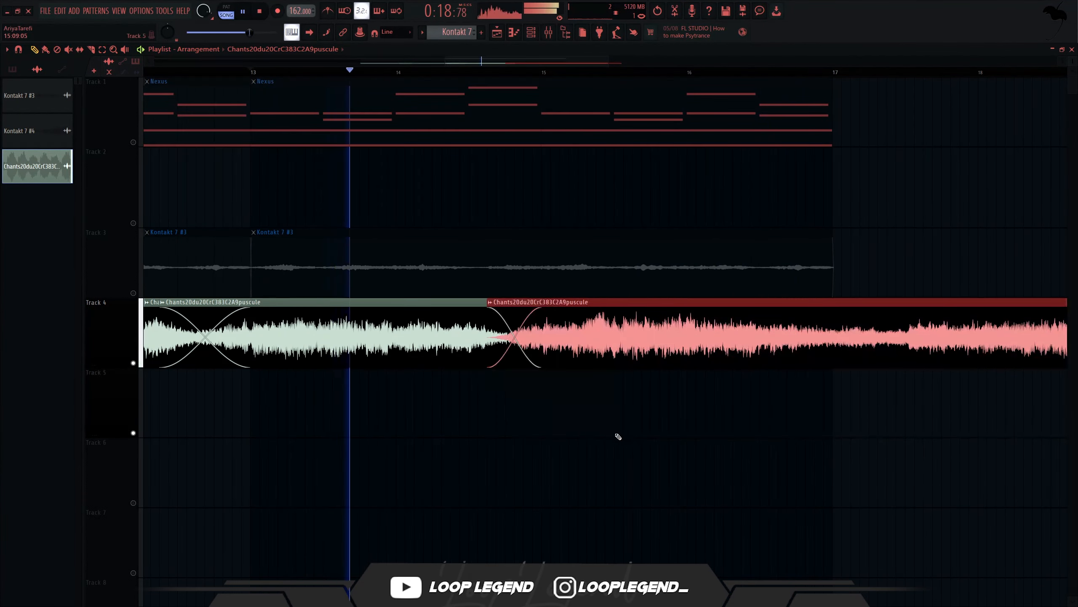
{"action": "left_click", "coordinate": [511, 414]}
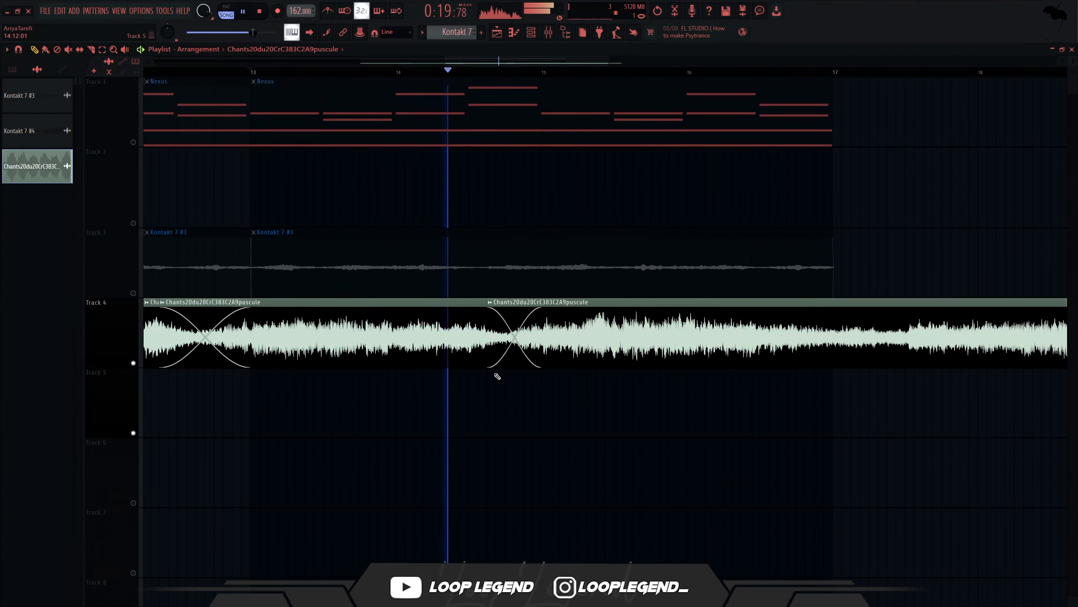
{"action": "left_click", "coordinate": [546, 338], "text": "ctrl"}
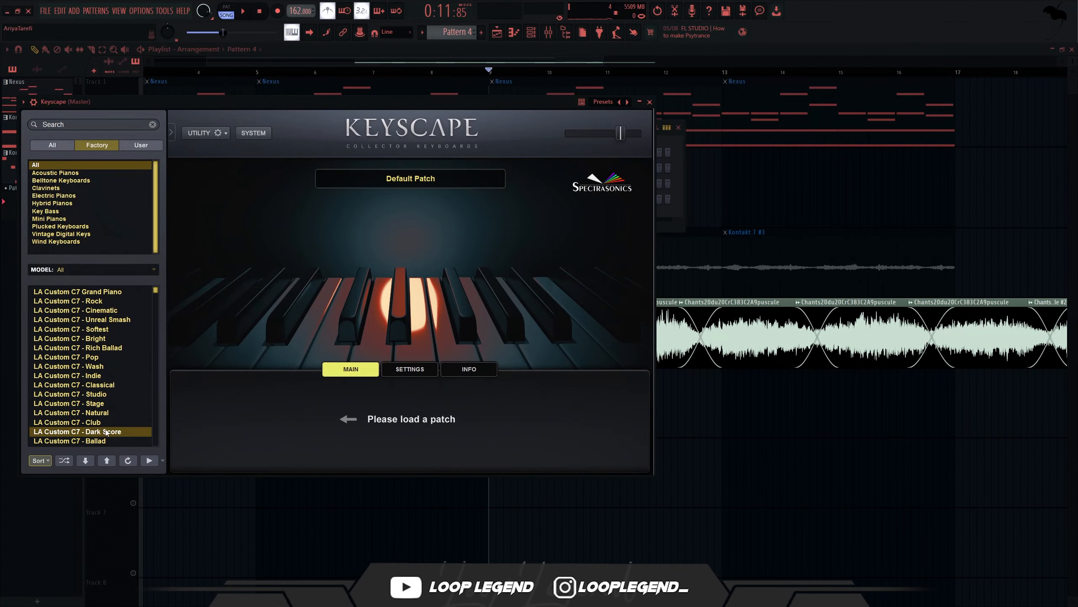
Load the LA Custom C7 - Dark Score patch in Keyscape and open its piano roll with playback running
{"action": "left_click", "coordinate": [106, 431]}
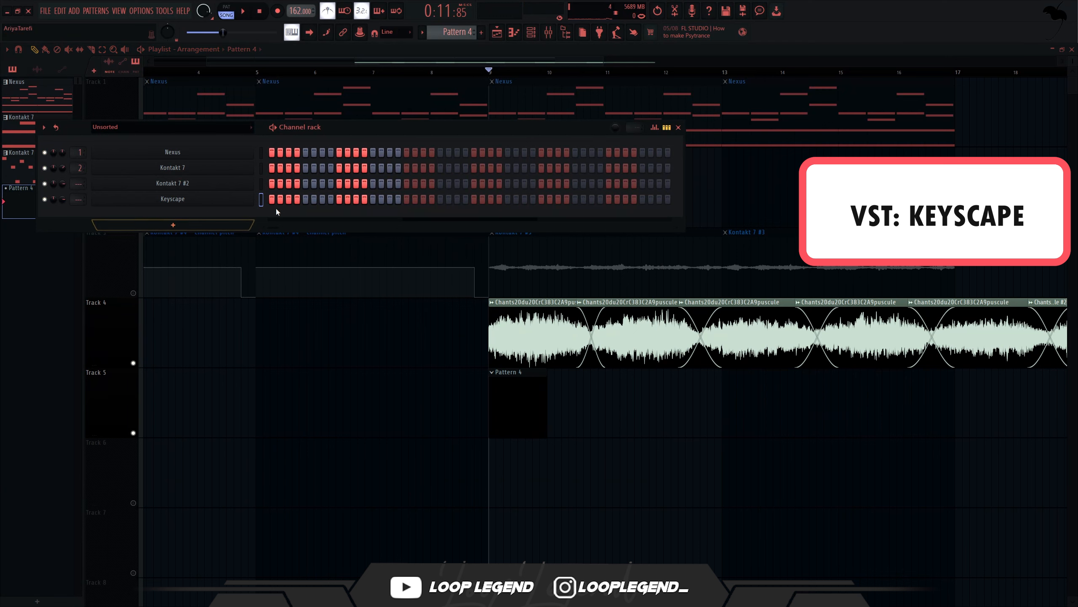
{"action": "key", "text": "F7"}
{"action": "key", "text": "space"}
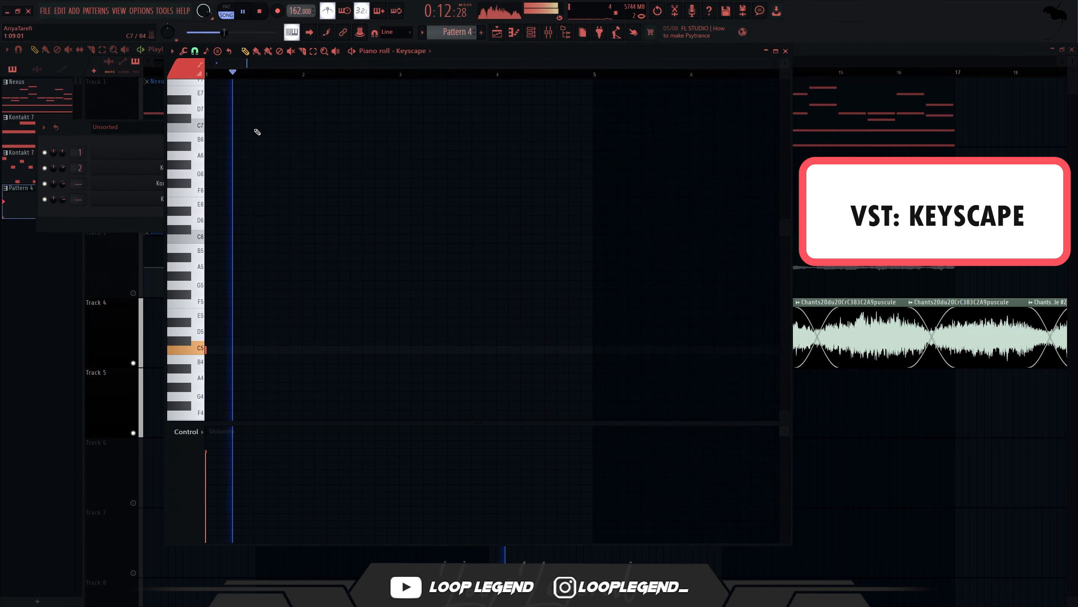
Raise the Keyscape note at bar 1 by semitones from C5 to E5, auditioning each pitch against the arrangement
{"action": "key", "text": "shift+Up"}
{"action": "key", "text": "space"}
{"action": "key", "text": "space"}
{"action": "key", "text": "shift+Up"}
{"action": "key", "text": "space"}
{"action": "key", "text": "space"}
{"action": "key", "text": "shift+Up"}
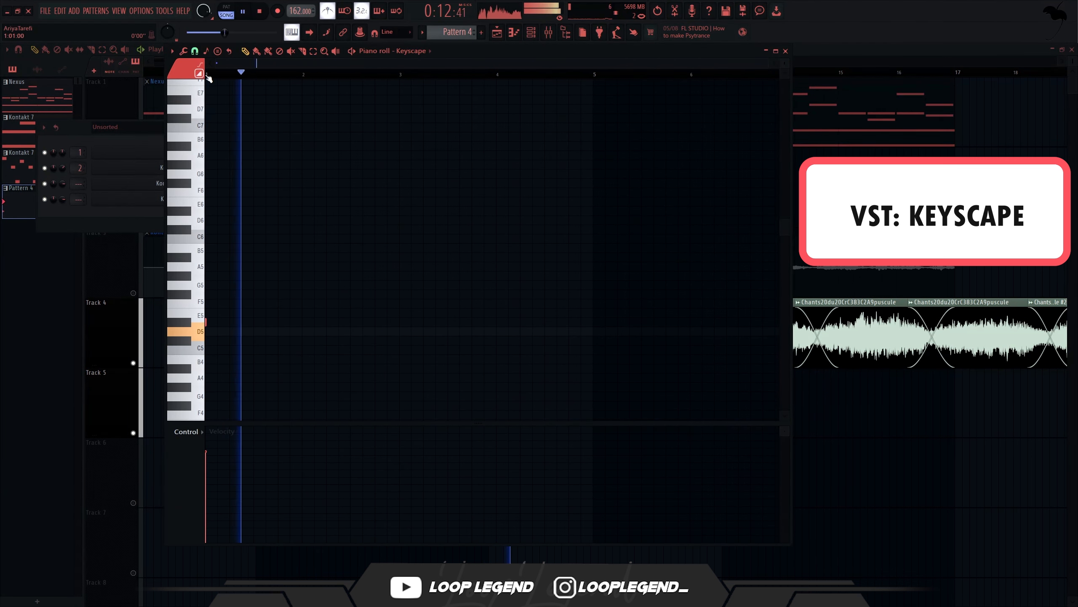
{"action": "key", "text": "space"}
{"action": "key", "text": "space"}
{"action": "key", "text": "shift+Up"}
{"action": "key", "text": "space"}
{"action": "key", "text": "space"}
Turn off the metronome and transpose the Keyscape note down two octaves to E3
{"action": "left_click", "coordinate": [327, 11]}
{"action": "left_click_drag", "start_coordinate": [357, 223], "coordinate": [356, 225]}
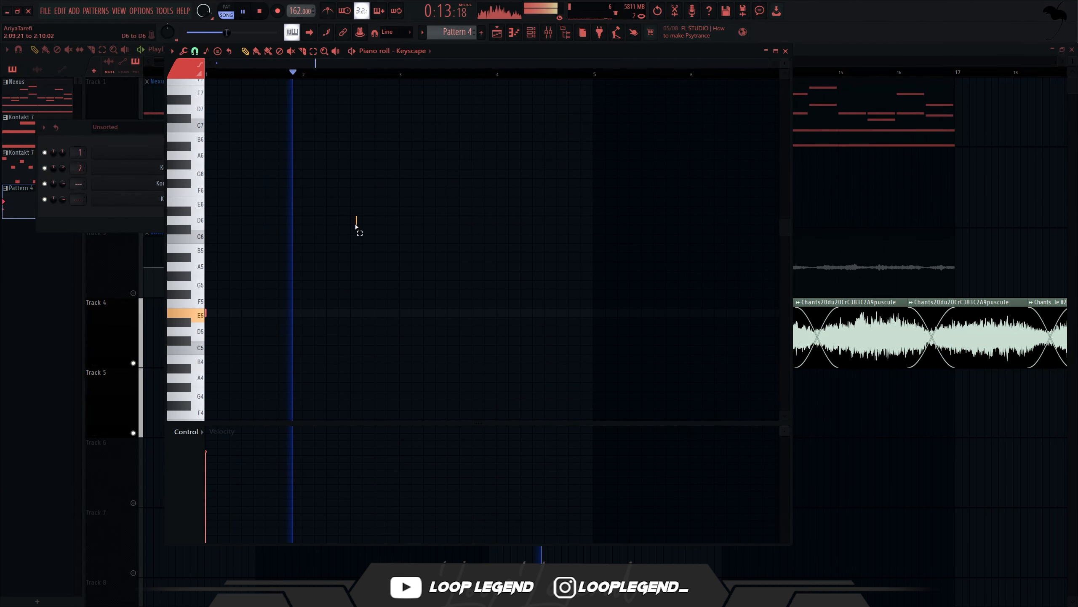
{"action": "key", "text": "ctrl+Down"}
{"action": "key", "text": "ctrl+Down"}
{"action": "key", "text": "space"}
{"action": "key", "text": "space"}
Lengthen the E3 note to two bars using a temporary C6 note at bar 3, and duplicate it to fill four bars
{"action": "left_click", "coordinate": [405, 111]}
{"action": "key", "text": "ctrl+l"}
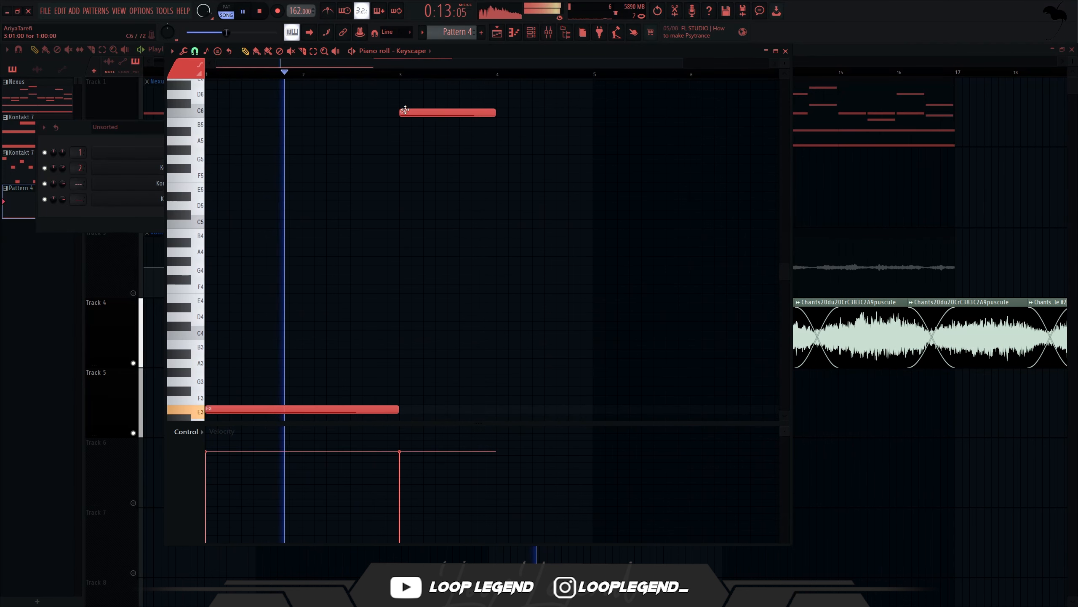
{"action": "right_click", "coordinate": [405, 110]}
{"action": "key", "text": "ctrl+b"}
{"action": "scroll", "coordinate": [440, 140], "scroll_direction": "down", "scroll_amount": 5}
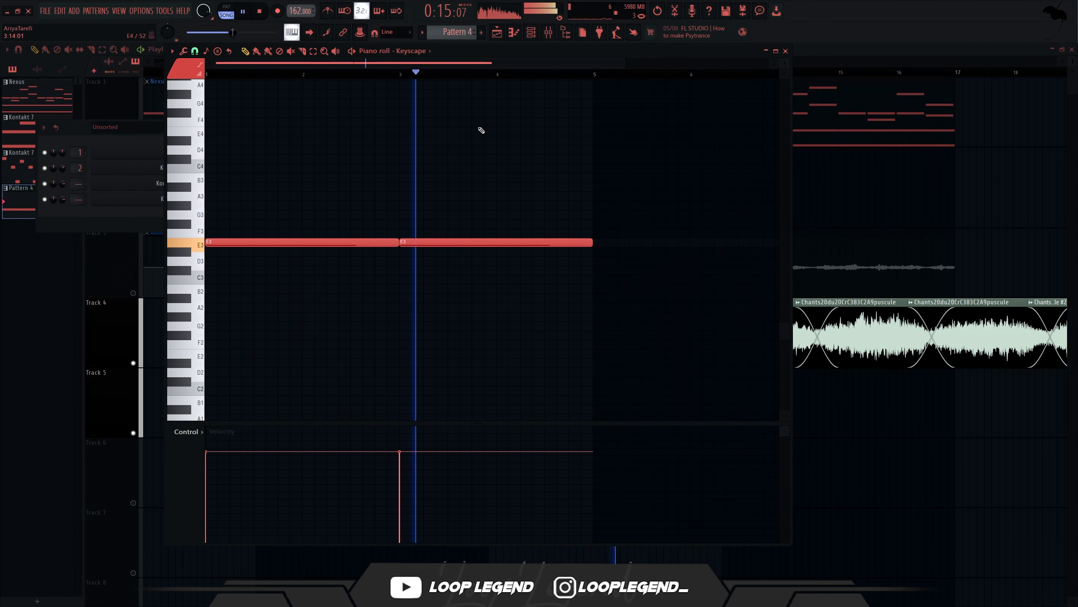
Repeat Pattern 4 on track 5 from bar 9 to bar 21 and unmute track 3
{"action": "right_click", "coordinate": [891, 462]}
{"action": "left_click_drag", "start_coordinate": [802, 480], "coordinate": [593, 415], "text": "ctrl"}
{"action": "key", "text": "ctrl+b"}
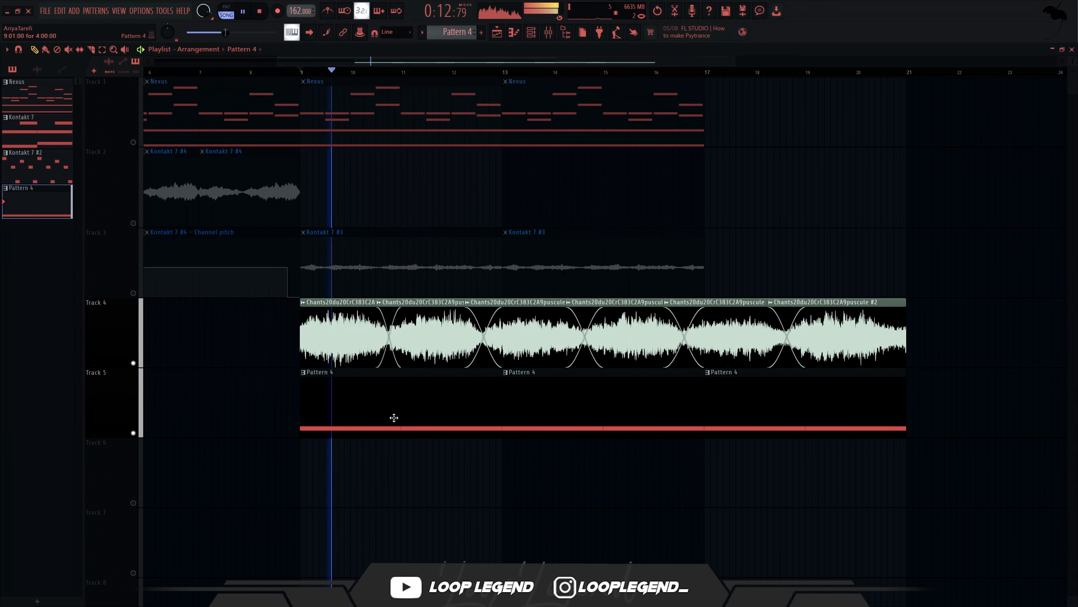
{"action": "left_click", "coordinate": [134, 294]}
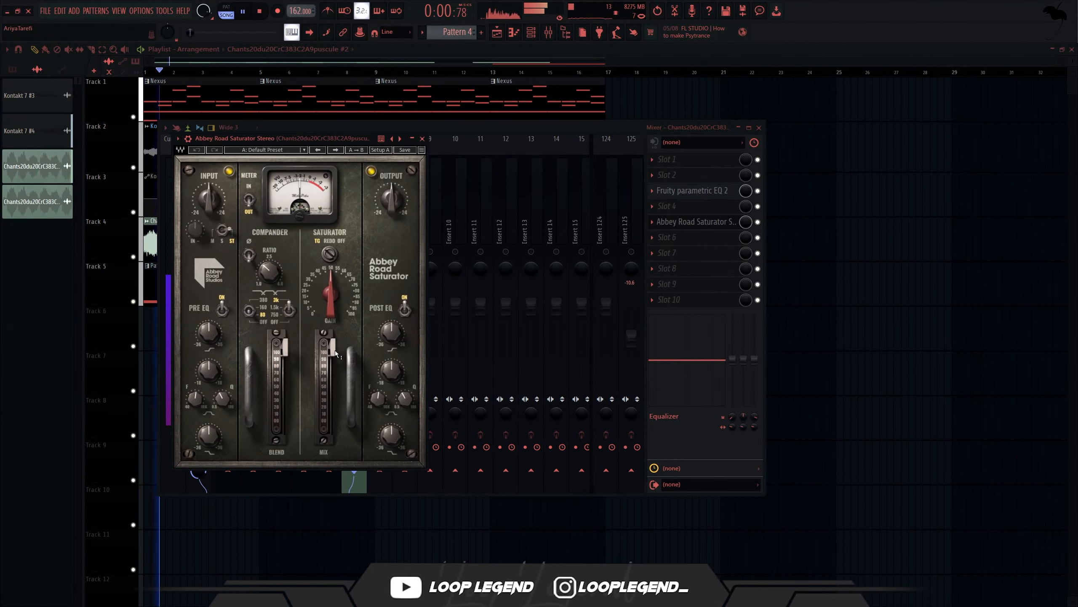
Raise the Abbey Road Saturator's saturation on the Chants mixer track and add Maximus in slot 7, adjusting its LMH mix and post gain to -2.7 dB
{"action": "left_click_drag", "start_coordinate": [328, 306], "coordinate": [328, 280]}
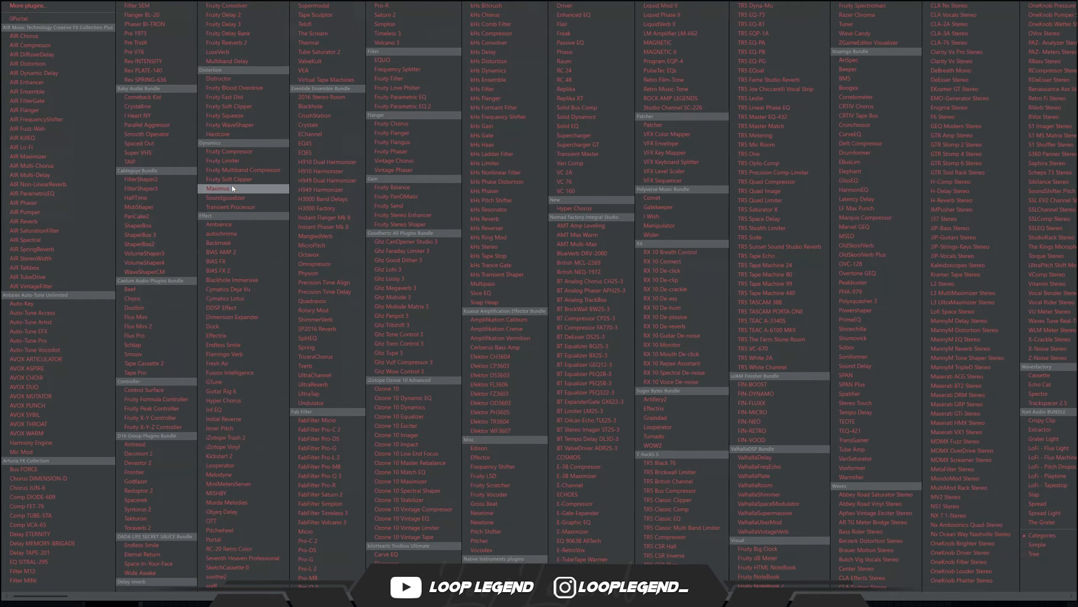
{"action": "left_click", "coordinate": [232, 188]}
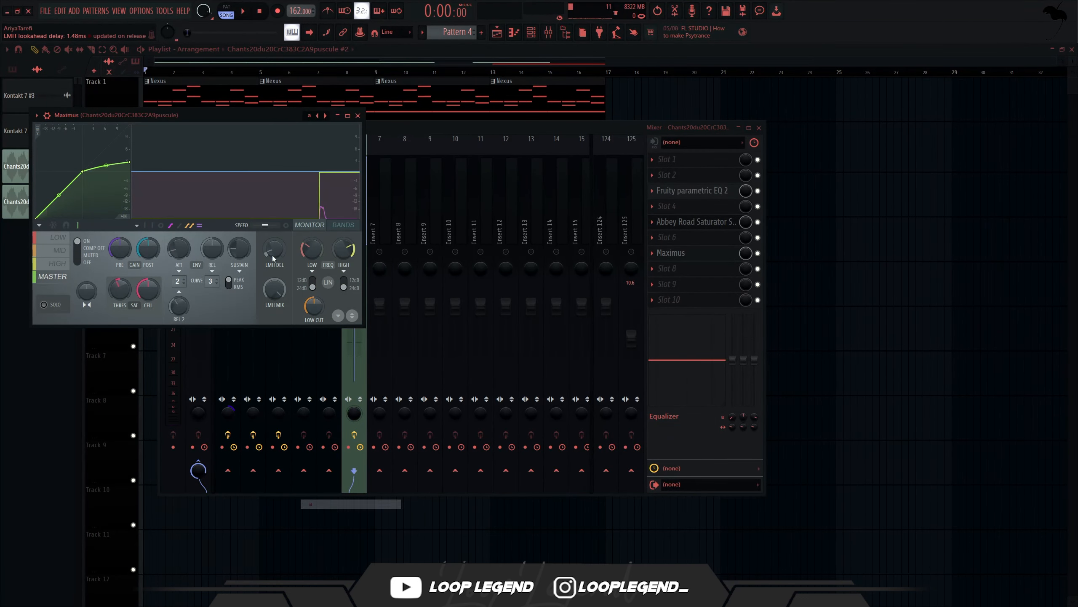
{"action": "key", "text": "space"}
{"action": "left_click_drag", "start_coordinate": [274, 289], "coordinate": [275, 276]}
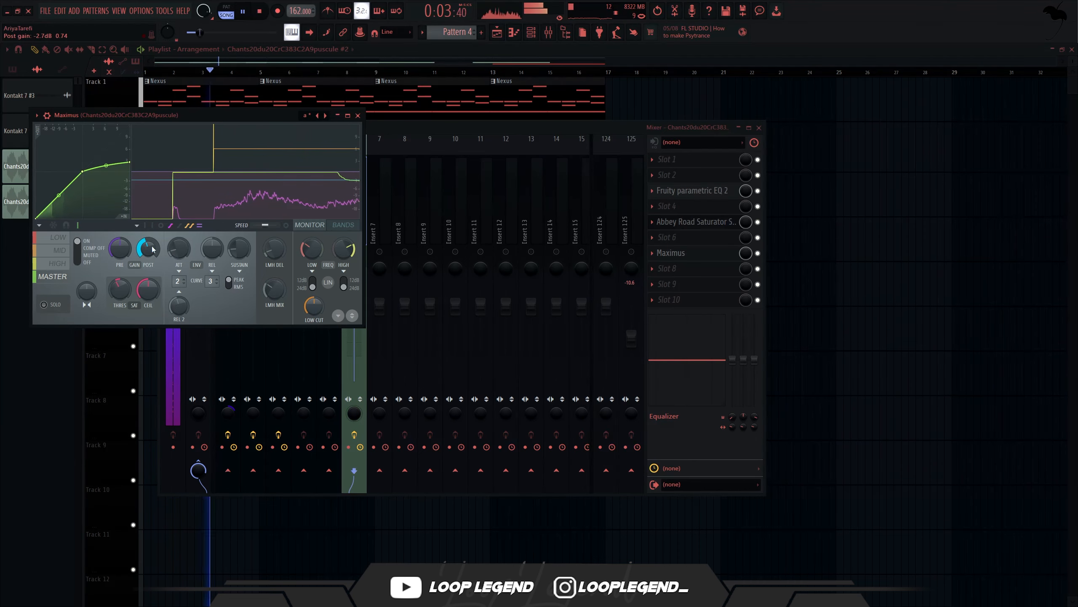
Add the Crystalline reverb in slot 10 of the Chants mixer track and set its synced end time to 1+5/8
{"action": "left_click", "coordinate": [669, 269]}
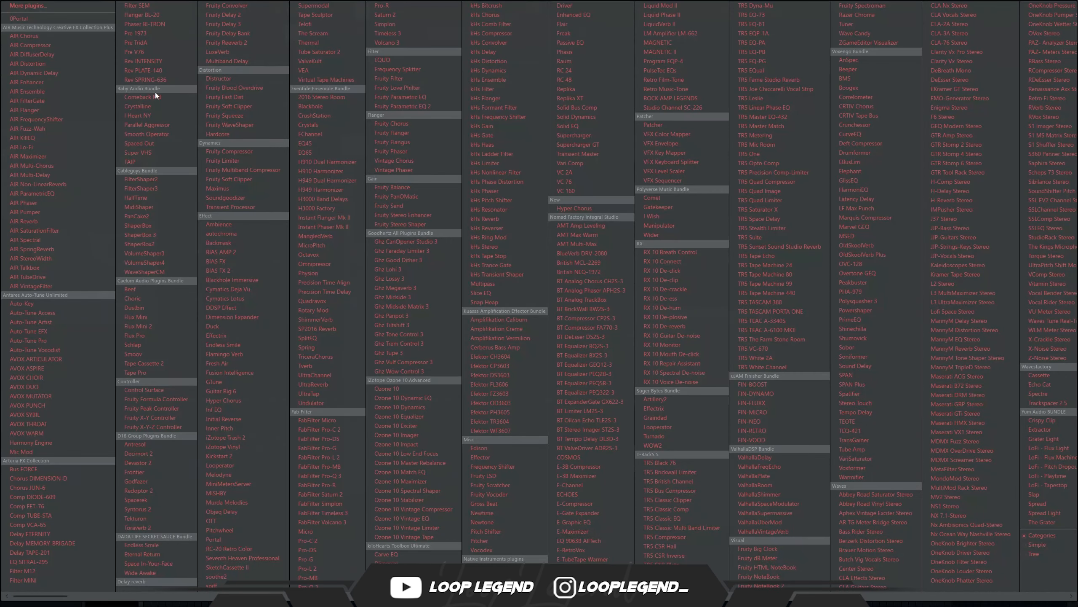
{"action": "left_click", "coordinate": [192, 106]}
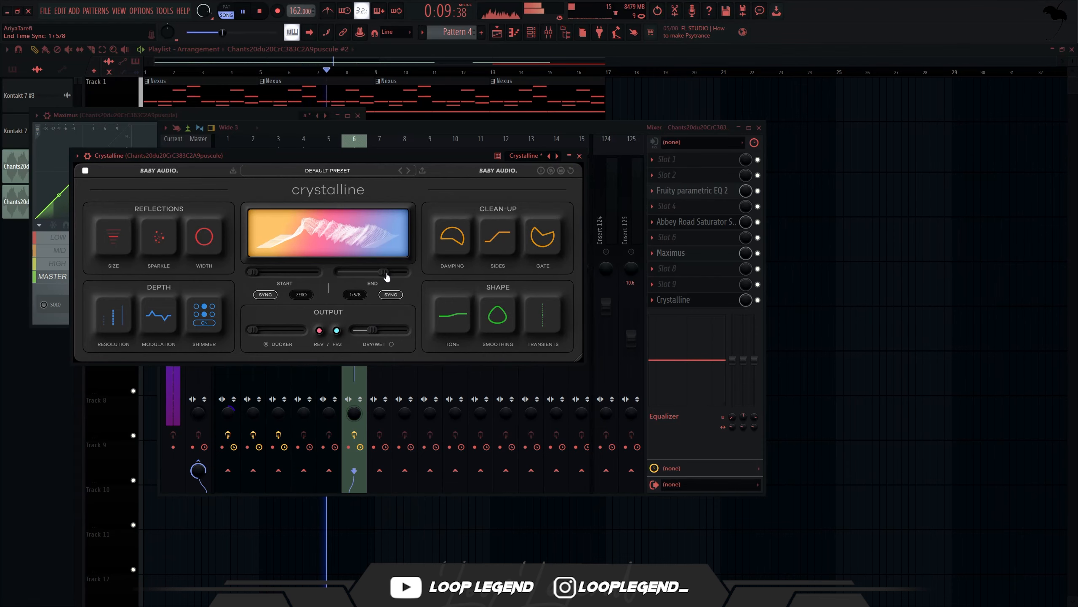
Lower Crystalline's dry/wet mix on the Chants track and raise the reverb's reflection width
{"action": "left_click_drag", "start_coordinate": [377, 336], "coordinate": [336, 330]}
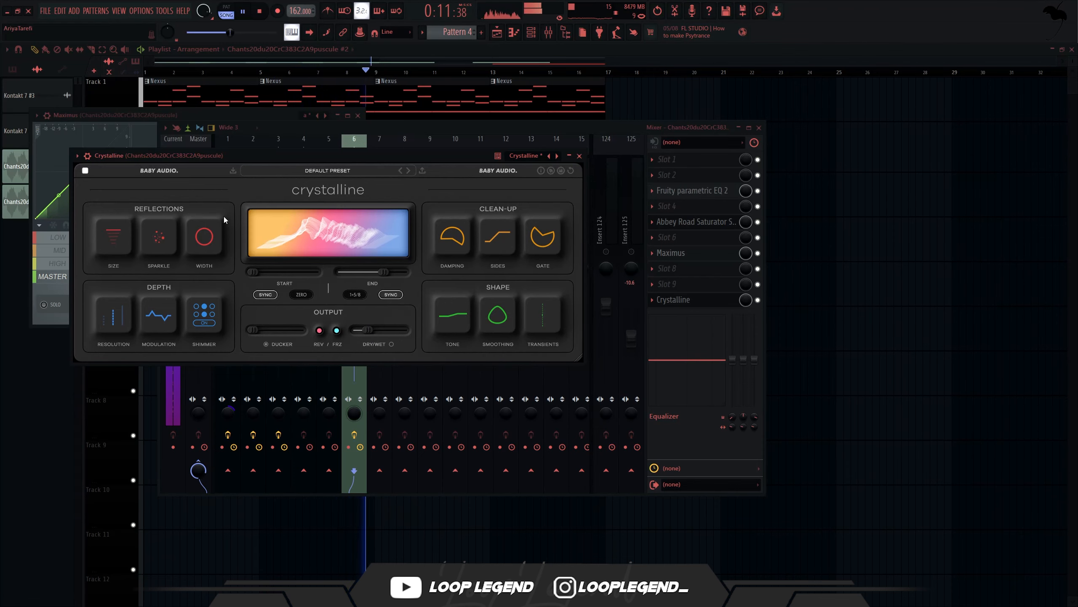
{"action": "left_click_drag", "start_coordinate": [224, 217], "coordinate": [312, 3]}
Load Fruity Stereo Enhancer in slot 9 of the Chants track, replace it with Fruity Stereo Shaper, and adjust the shaper's mixer matrix
{"action": "left_click", "coordinate": [686, 281]}
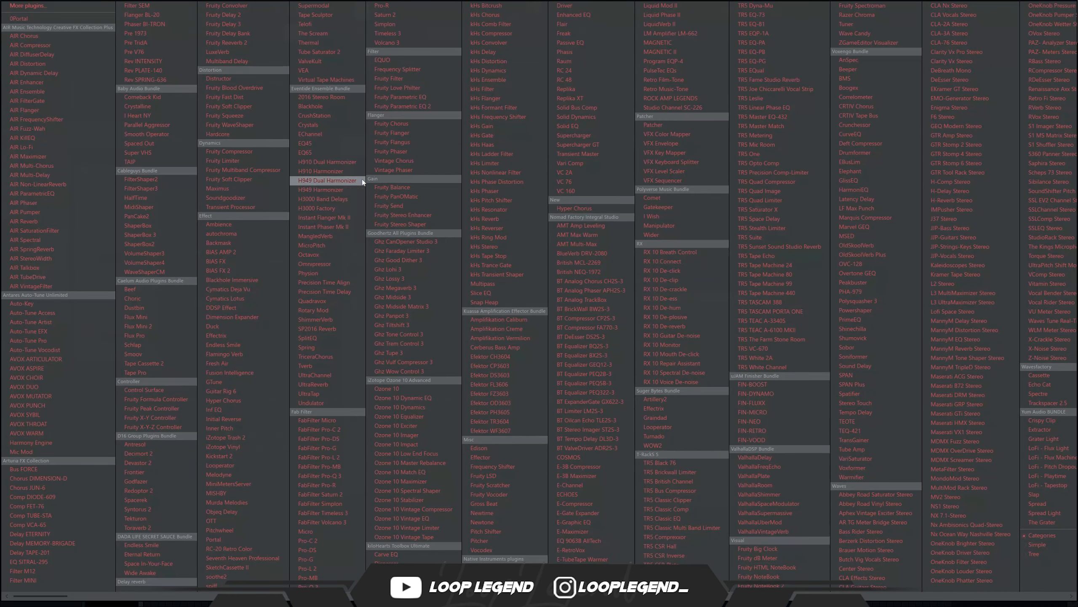
{"action": "left_click", "coordinate": [403, 215]}
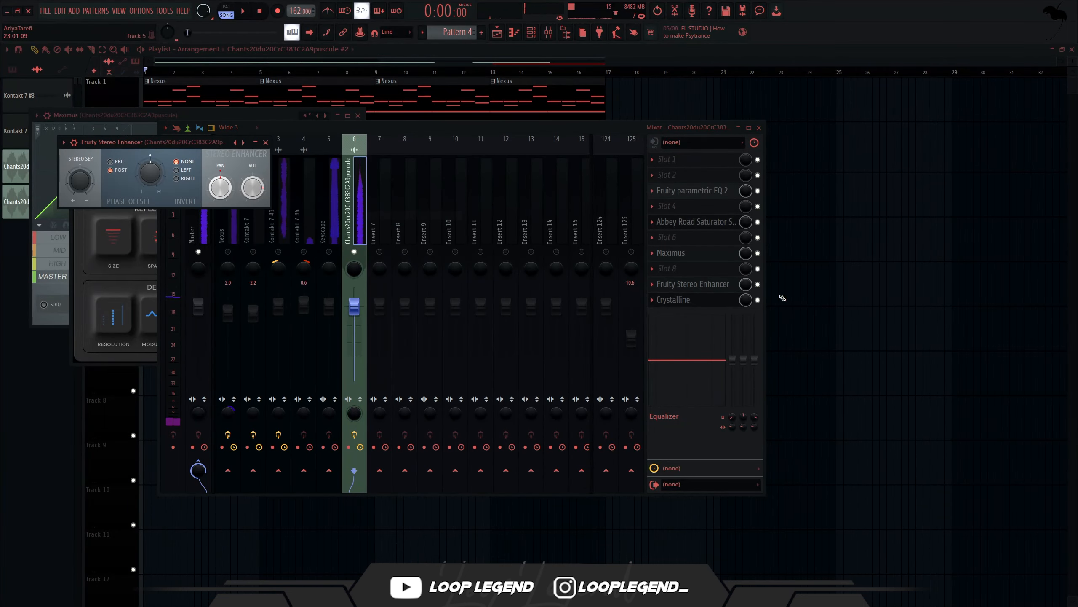
{"action": "left_click", "coordinate": [654, 284]}
{"action": "left_click", "coordinate": [652, 285]}
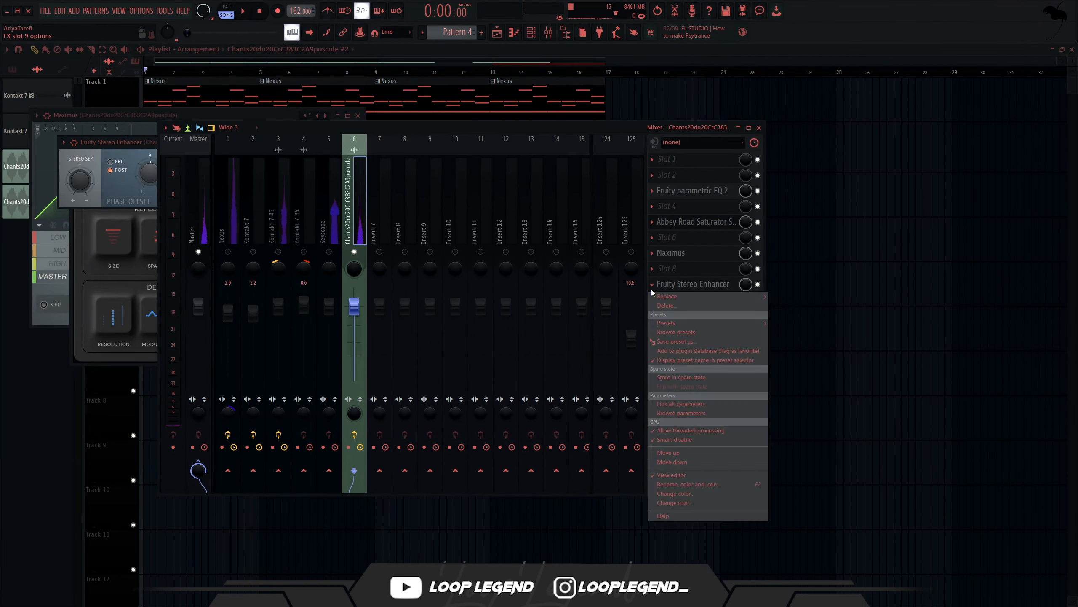
{"action": "mouse_move", "coordinate": [653, 297]}
{"action": "left_click", "coordinate": [399, 224]}
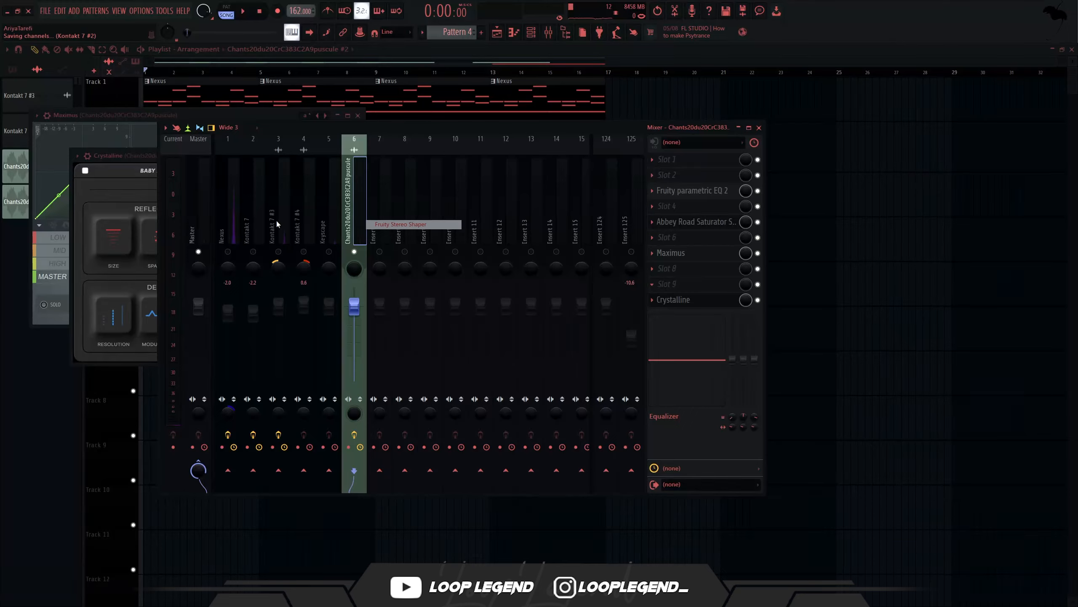
{"action": "key", "text": "space"}
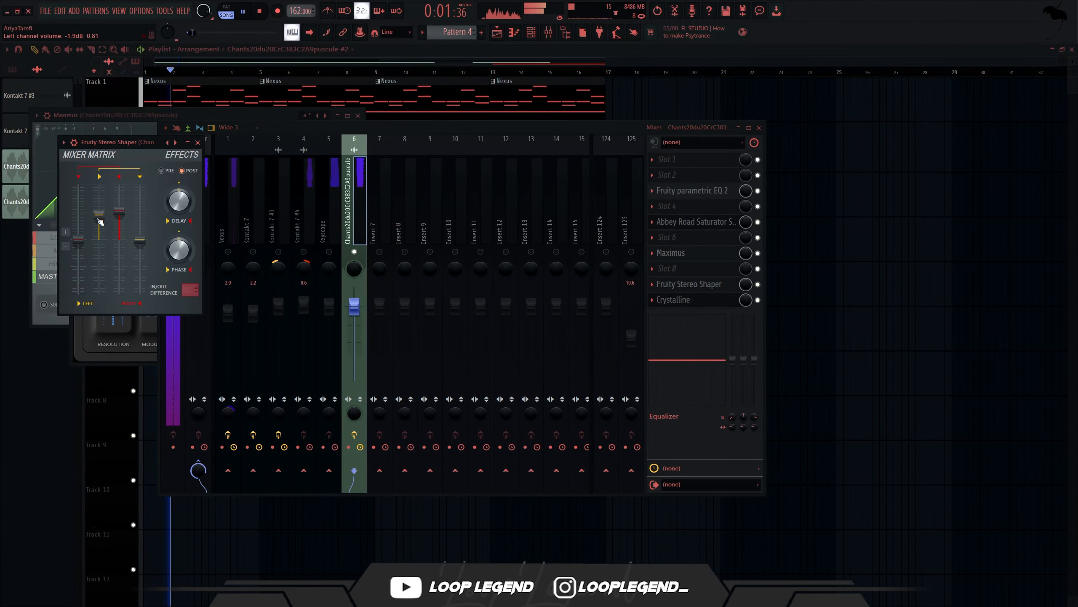
Add Fruity PanOMatic to the Chants track, and shape Tube Saturator 2's equalisation with its output gain at -2.3 dB
{"action": "left_click", "coordinate": [668, 268]}
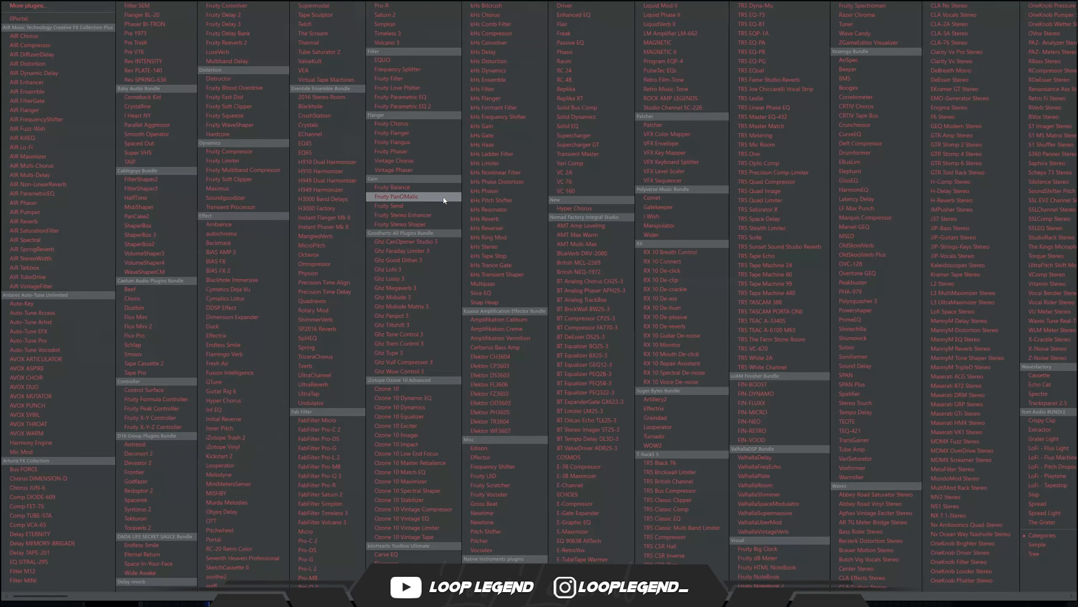
{"action": "left_click", "coordinate": [404, 197]}
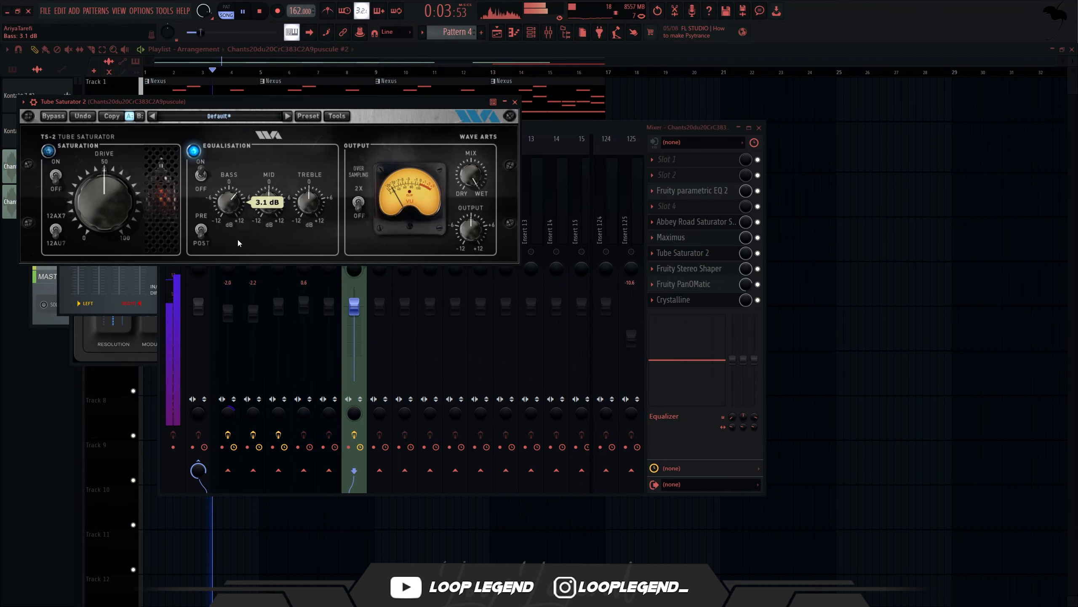
{"action": "left_click_drag", "start_coordinate": [279, 150], "coordinate": [310, 170]}
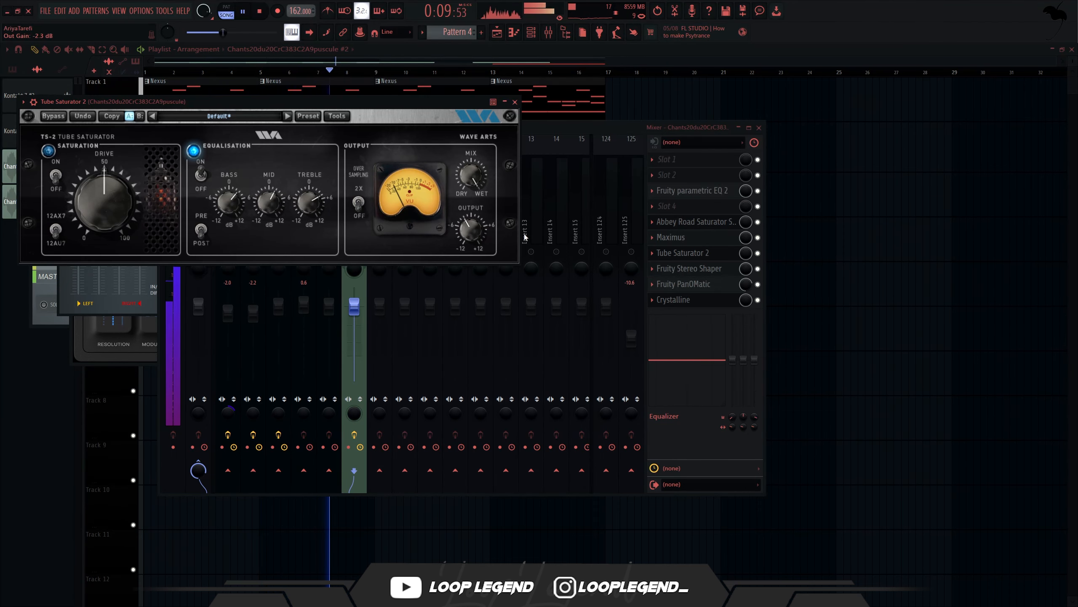
Add soothe2 to the Chants track and place it in slot 7, directly after Tube Saturator 2
{"action": "left_click", "coordinate": [682, 253]}
{"action": "key", "text": "space"}
{"action": "left_click", "coordinate": [685, 206]}
{"action": "left_click", "coordinate": [214, 576]}
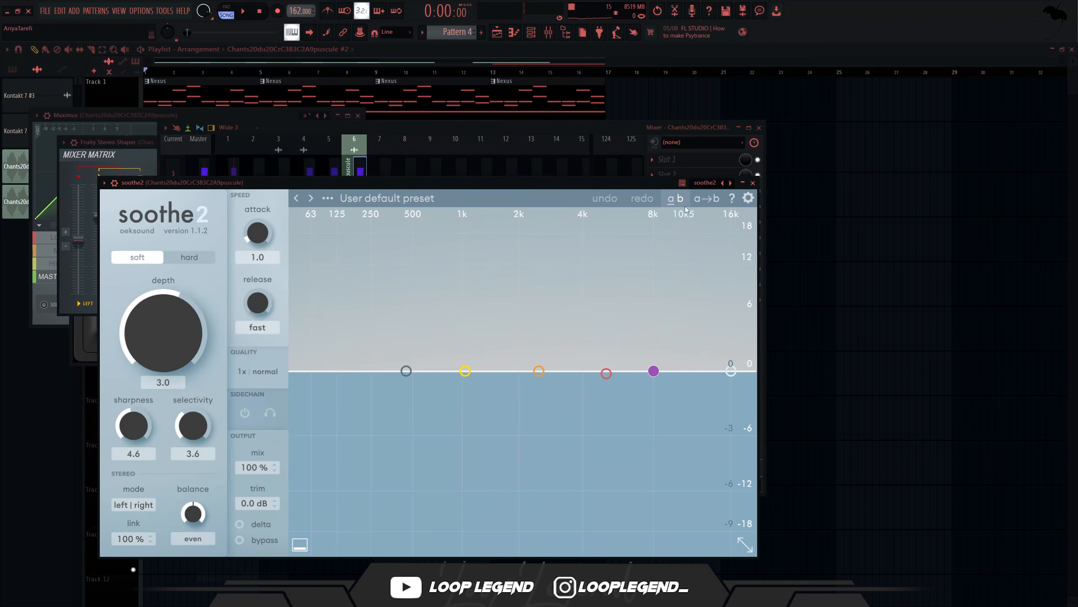
{"action": "left_click_drag", "start_coordinate": [685, 205], "coordinate": [688, 255]}
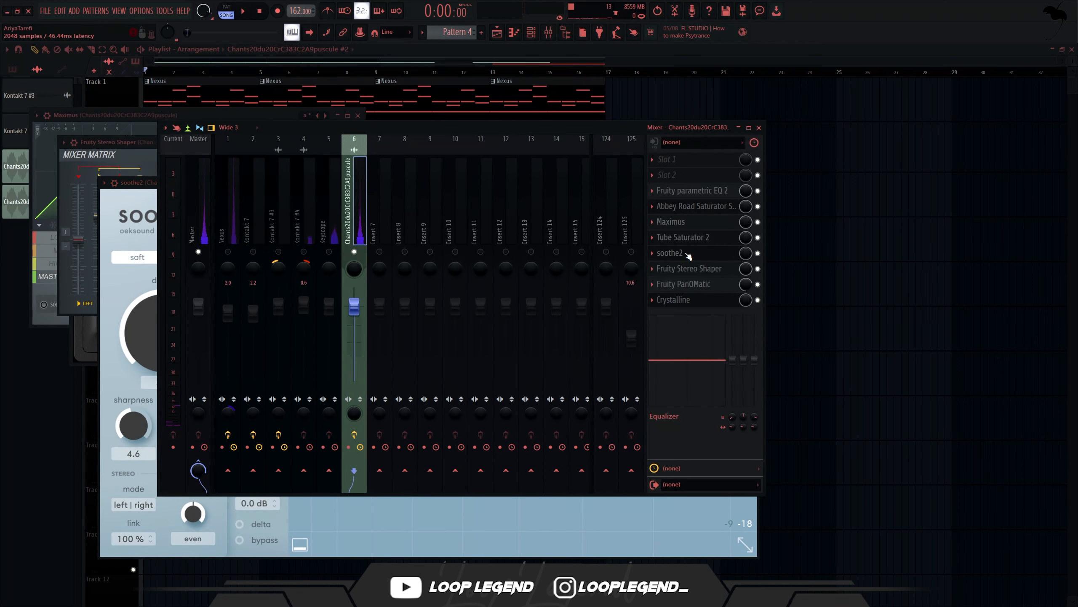
Play the song and adjust soothe2's band sensitivities, raising the band near 8 kHz
{"action": "key", "text": "F9"}
{"action": "key", "text": "space"}
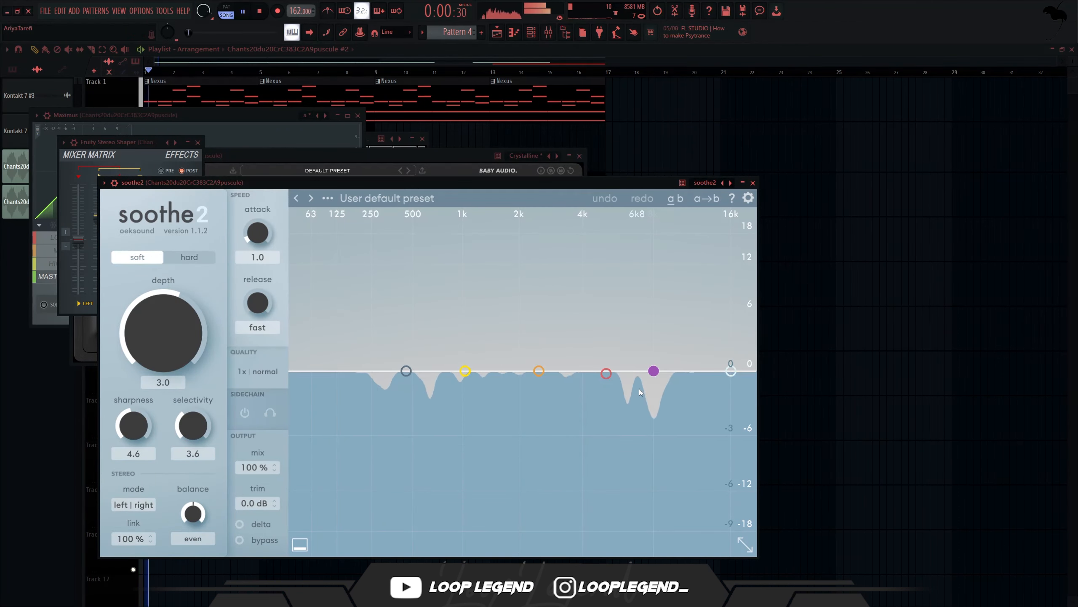
{"action": "left_click_drag", "start_coordinate": [653, 371], "coordinate": [655, 319]}
{"action": "left_click_drag", "start_coordinate": [605, 382], "coordinate": [387, 351]}
{"action": "key", "text": "Escape"}
{"action": "key", "text": "Escape"}
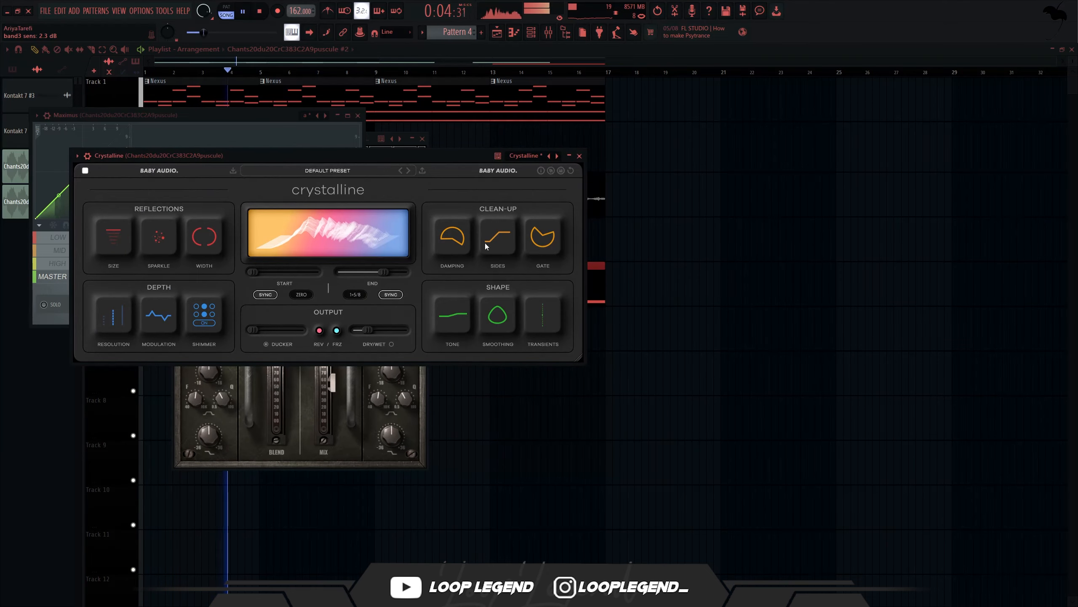
Set band 1 of the Chants track's Fruity Parametric EQ 2 to a high pass at 205 Hz
{"action": "key", "text": "F9"}
{"action": "left_click", "coordinate": [672, 193]}
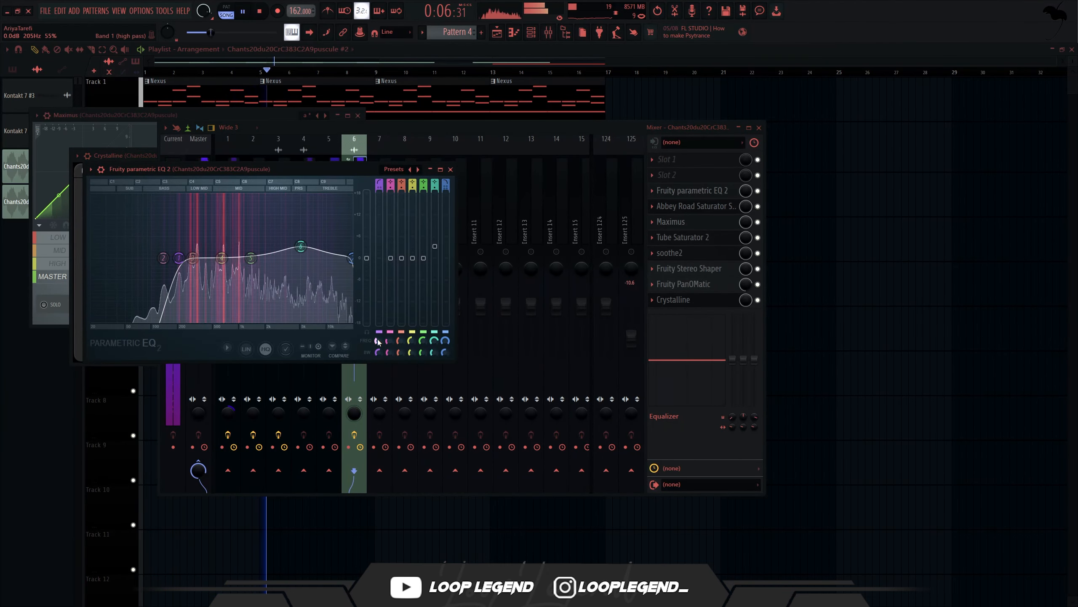
{"action": "left_click_drag", "start_coordinate": [151, 258], "coordinate": [182, 257]}
{"action": "key", "text": "Escape"}
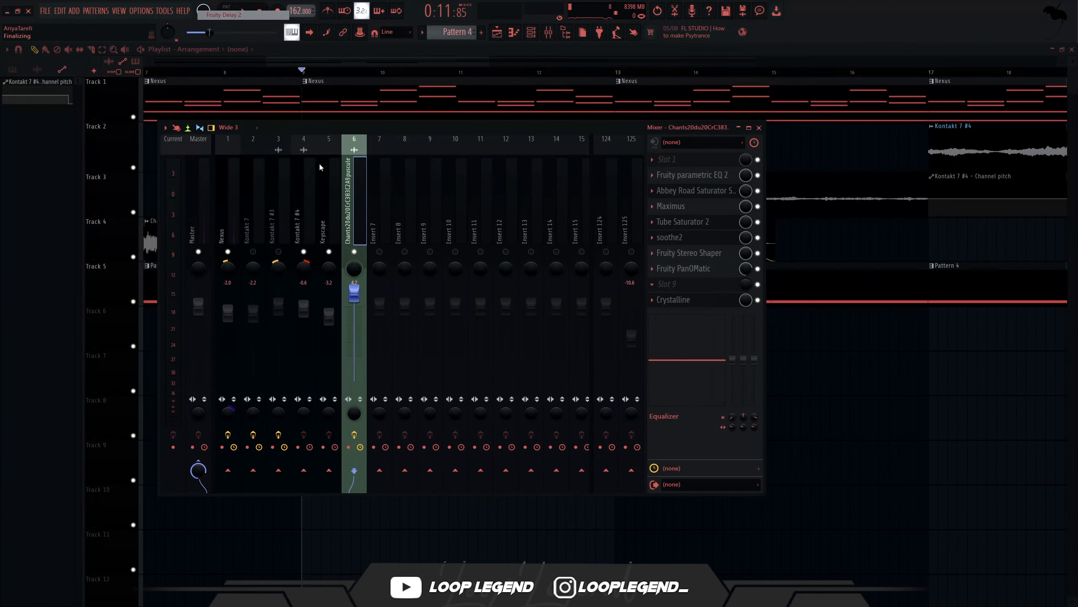
Add Fruity Delay 2 in slot 9 of the Chants track and create an automation clip for its input volume
{"action": "left_click", "coordinate": [256, 155]}
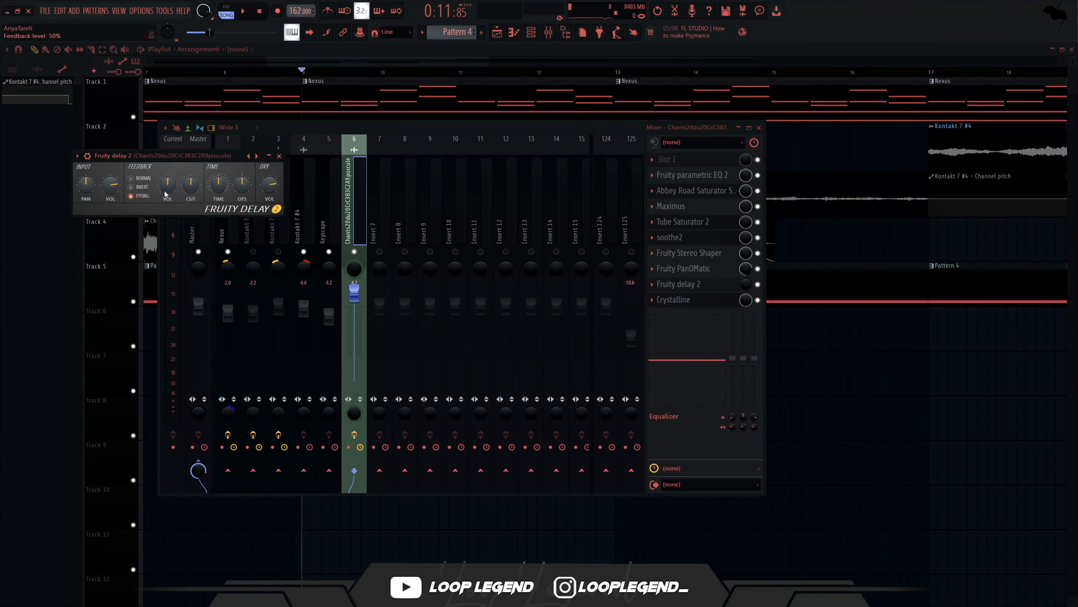
{"action": "right_click", "coordinate": [110, 196]}
{"action": "left_click", "coordinate": [140, 267]}
{"action": "left_click", "coordinate": [279, 156]}
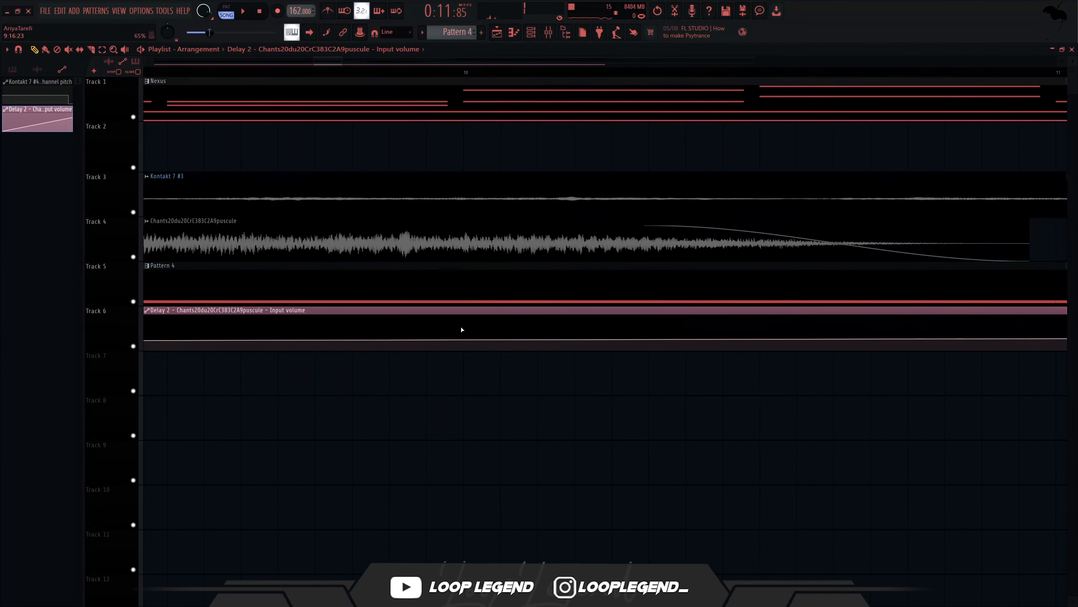
Shape the delay input volume automation to stay at zero until bar 10 and then jump to 80%
{"action": "right_click", "coordinate": [463, 338]}
{"action": "mouse_move", "coordinate": [463, 338]}
{"action": "left_mouse_down"}
{"action": "mouse_move", "coordinate": [463, 407]}
{"action": "mouse_move", "coordinate": [464, 321]}
{"action": "left_mouse_up"}
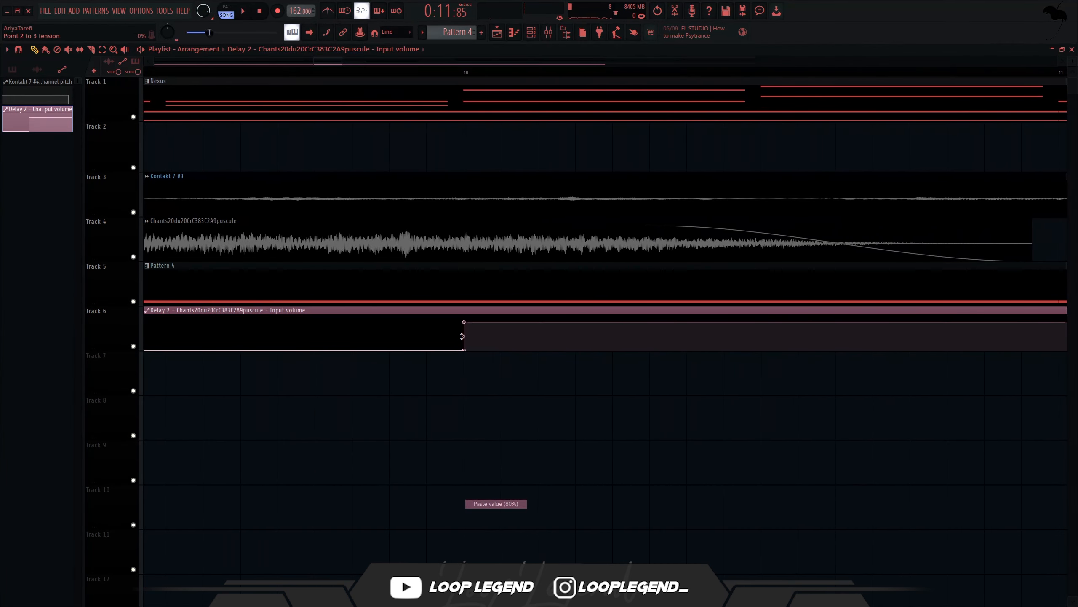
{"action": "scroll", "coordinate": [464, 321], "scroll_direction": "down", "scroll_amount": 4}
{"action": "key", "text": "space"}
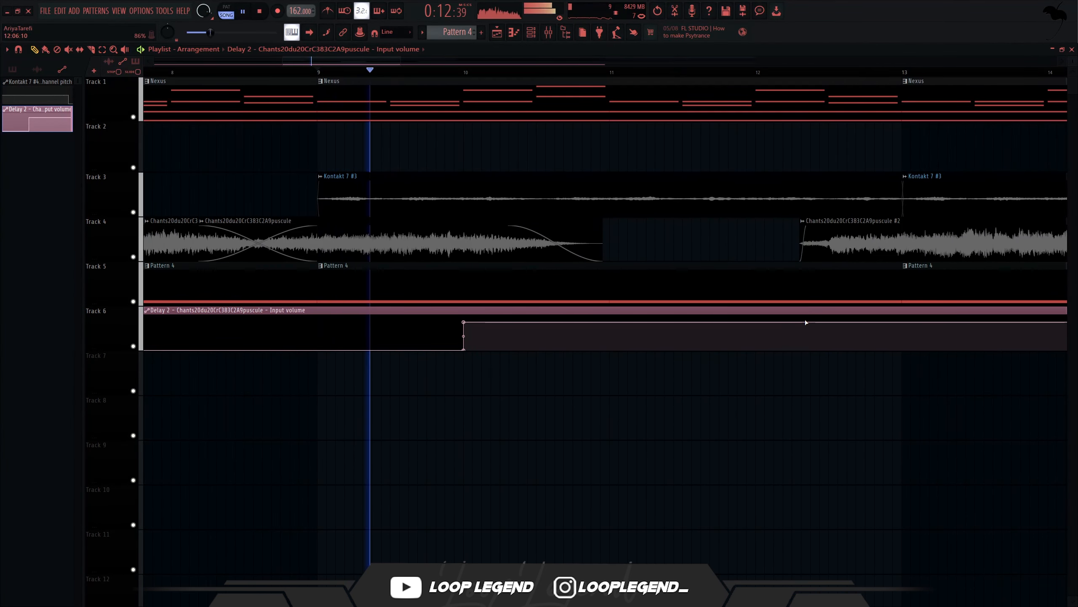
Raise Fruity Delay 2's feedback volume and set its cutoff frequency to 75% on the Chants track
{"action": "left_click", "coordinate": [549, 33]}
{"action": "key", "text": "space"}
{"action": "left_click", "coordinate": [690, 285]}
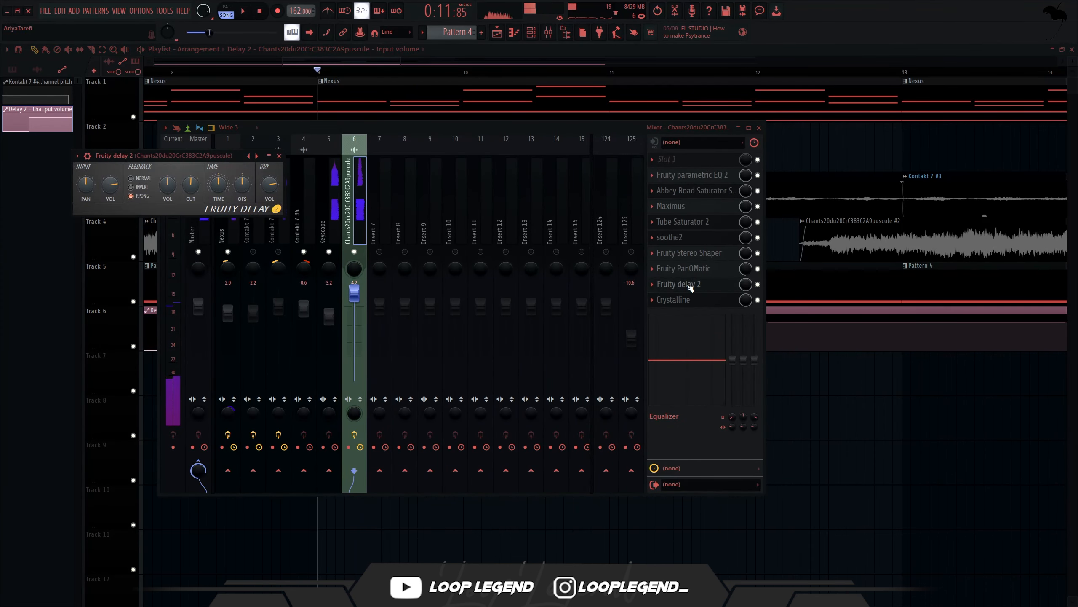
{"action": "left_click_drag", "start_coordinate": [189, 191], "coordinate": [198, 192]}
{"action": "key", "text": "space"}
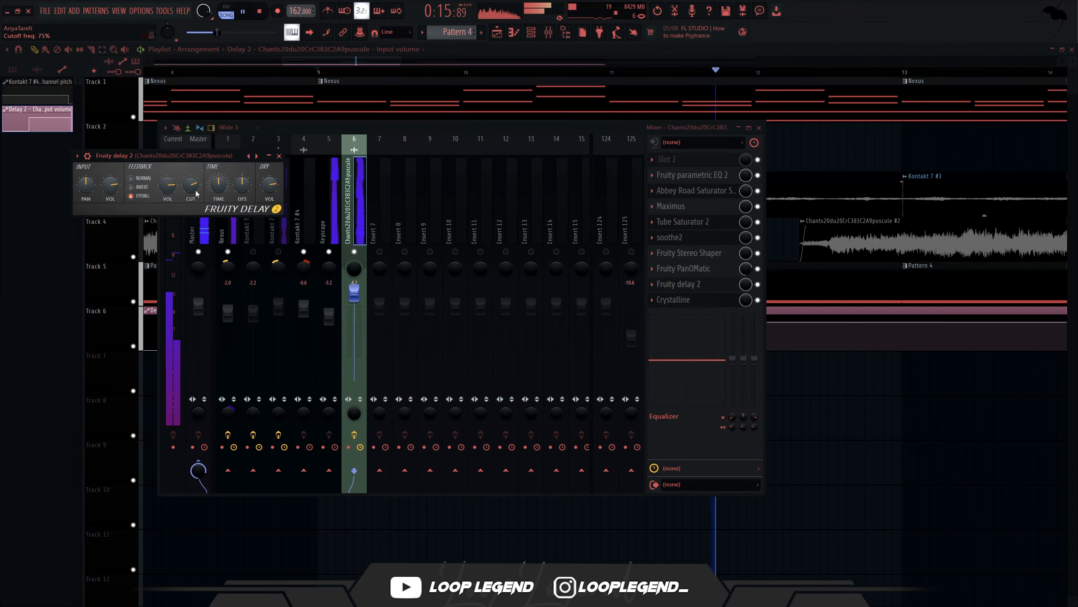
Add automation points that ramp the delay input volume from 80% to zero around bar 12, before the second Chants clip
{"action": "right_click", "coordinate": [839, 444]}
{"action": "scroll", "coordinate": [777, 368], "scroll_direction": "up", "scroll_amount": 4}
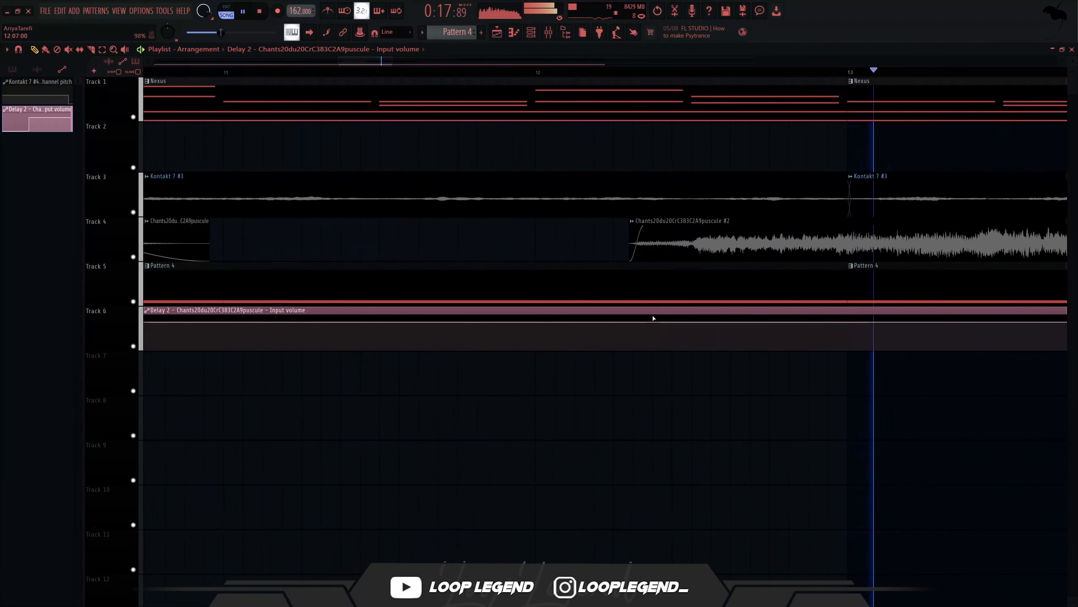
{"action": "key", "text": "space"}
{"action": "left_click_drag", "start_coordinate": [612, 325], "coordinate": [727, 343]}
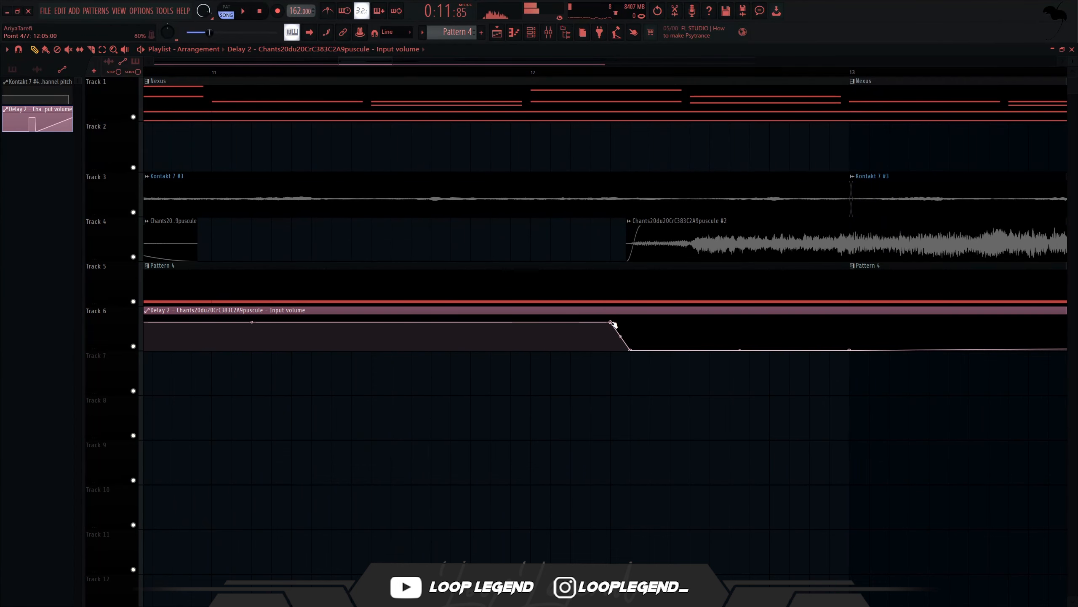
{"action": "left_click_drag", "start_coordinate": [613, 325], "coordinate": [511, 327]}
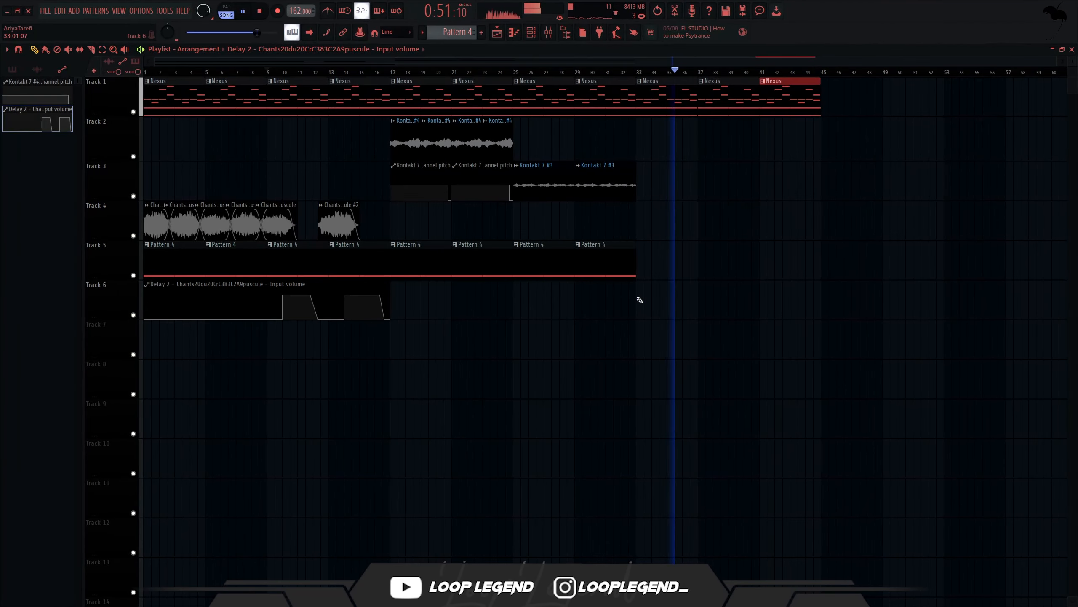
Place Pattern 4 at bar 33 on track 5, make the copy unique as Pattern 5, and open its Keyscape notes
{"action": "left_click", "coordinate": [638, 255]}
{"action": "left_click", "coordinate": [640, 245]}
{"action": "left_click", "coordinate": [662, 329]}
{"action": "double_click", "coordinate": [664, 251]}
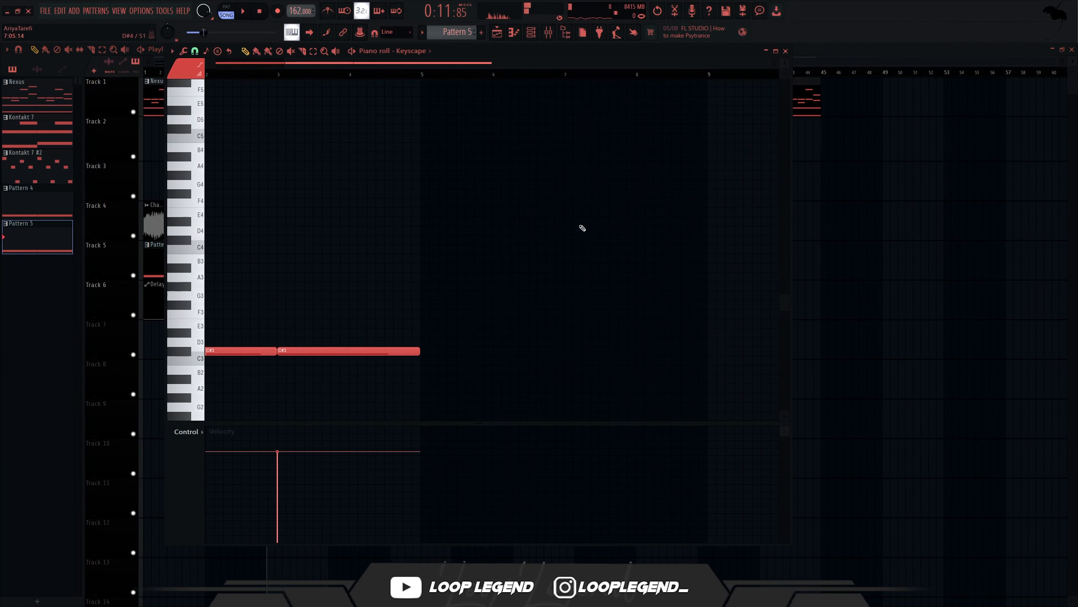
Transpose both two-bar Keyscape notes in Pattern 5 down to A2
{"action": "key", "text": "shift+Down"}
{"action": "key", "text": "shift+Down"}
{"action": "key", "text": "shift+Down"}
{"action": "key", "text": "shift+Down"}
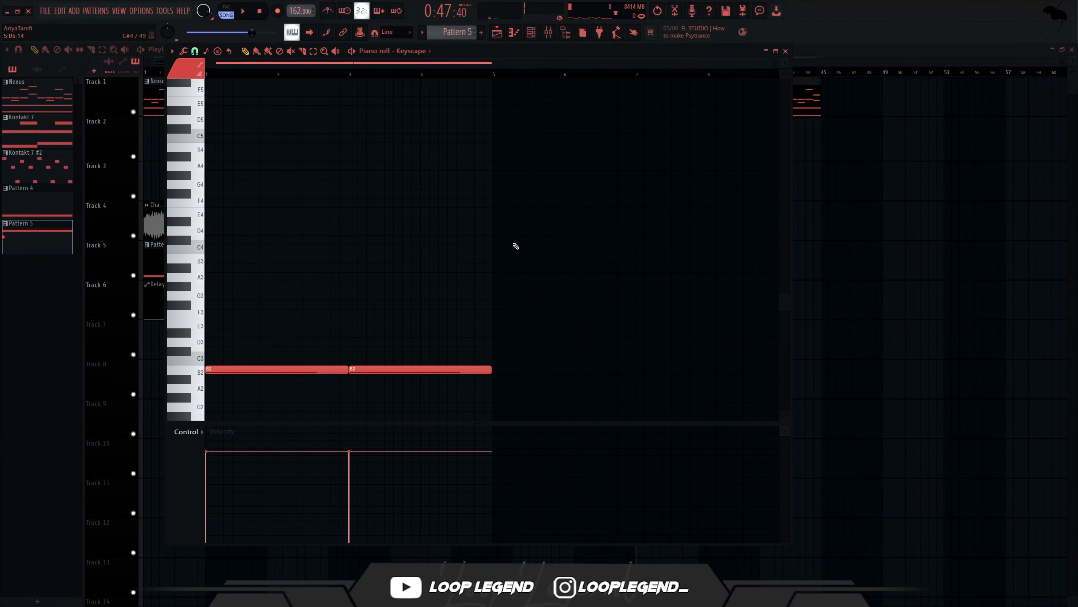
{"action": "key", "text": "space"}
{"action": "scroll", "coordinate": [465, 376], "scroll_direction": "down", "scroll_amount": 3}
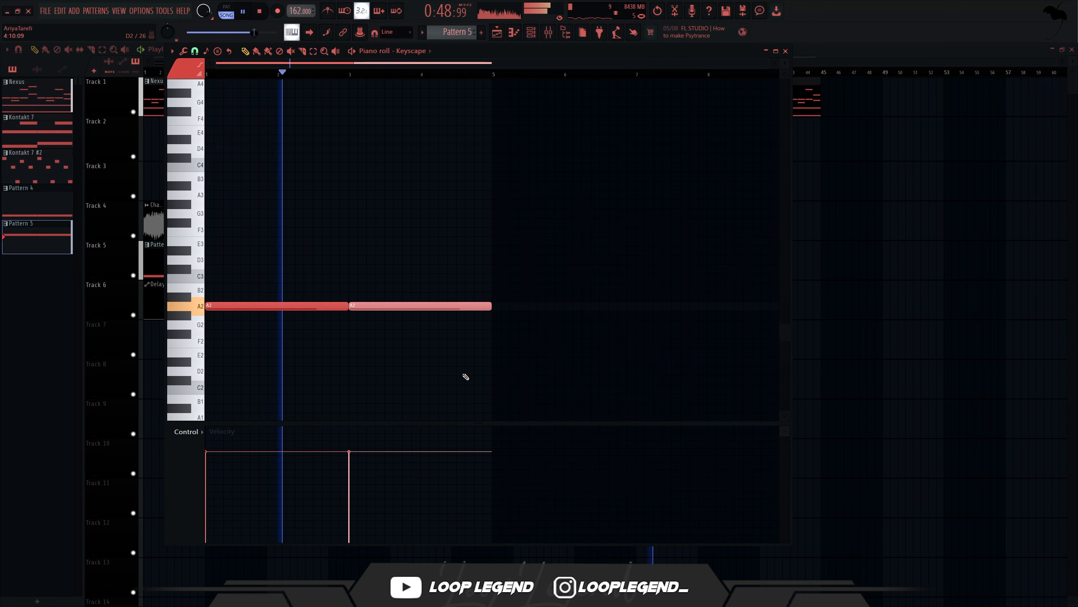
Lower the second bass note to G#2 and extend Pattern 5 with two two-bar C#3 notes from bar 5 to bar 9
{"action": "key", "text": "shift+Down"}
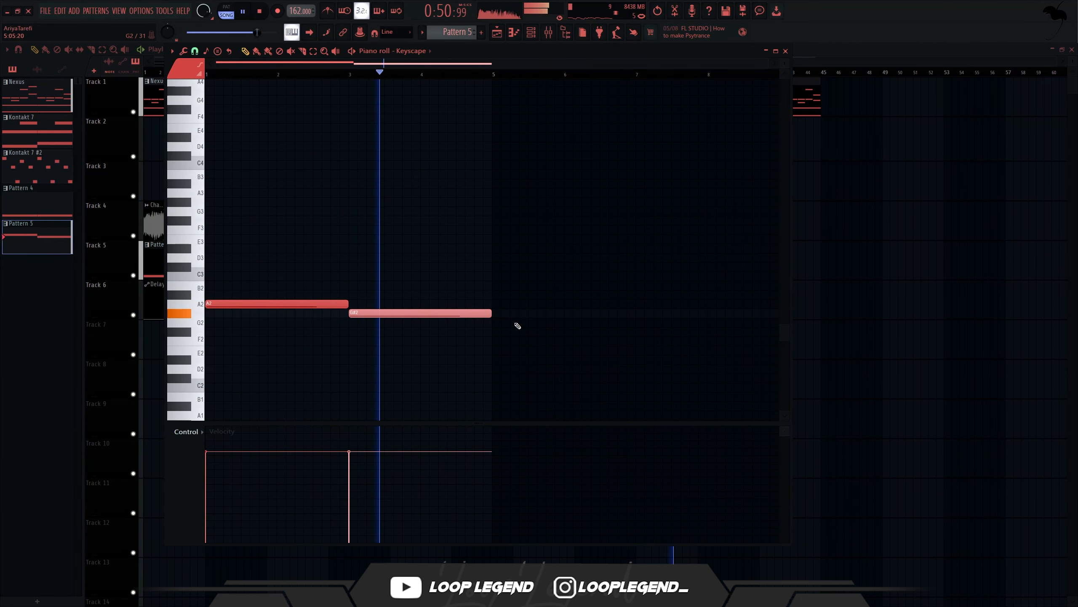
{"action": "key", "text": "ctrl+b"}
{"action": "key", "text": "shift+Up"}
{"action": "key", "text": "shift+Up"}
{"action": "key", "text": "shift+Up"}
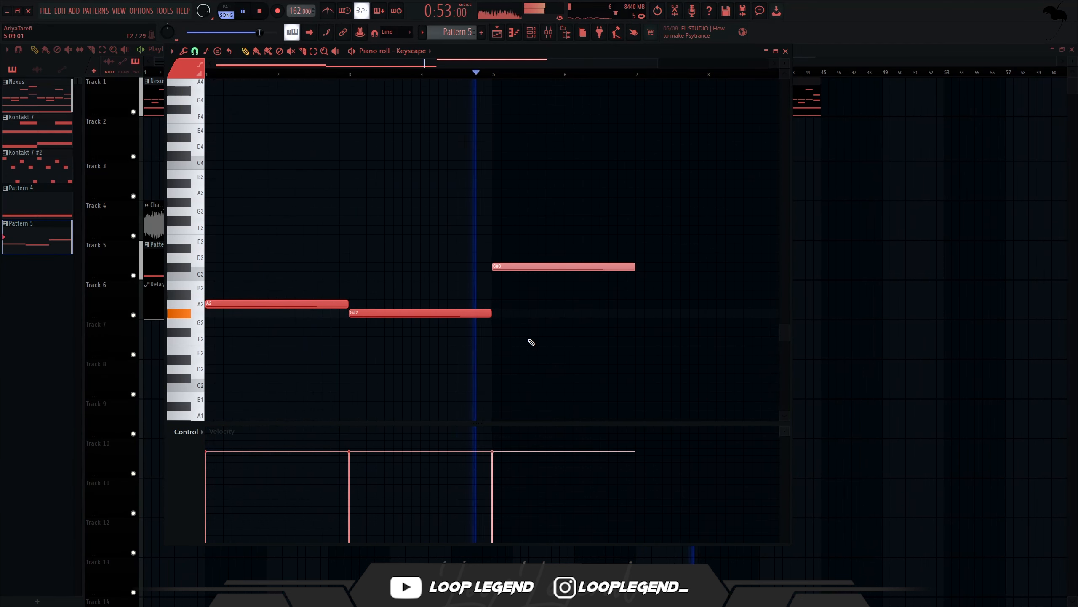
{"action": "key", "text": "ctrl+b"}
{"action": "scroll", "coordinate": [582, 281], "scroll_direction": "up", "scroll_amount": 2}
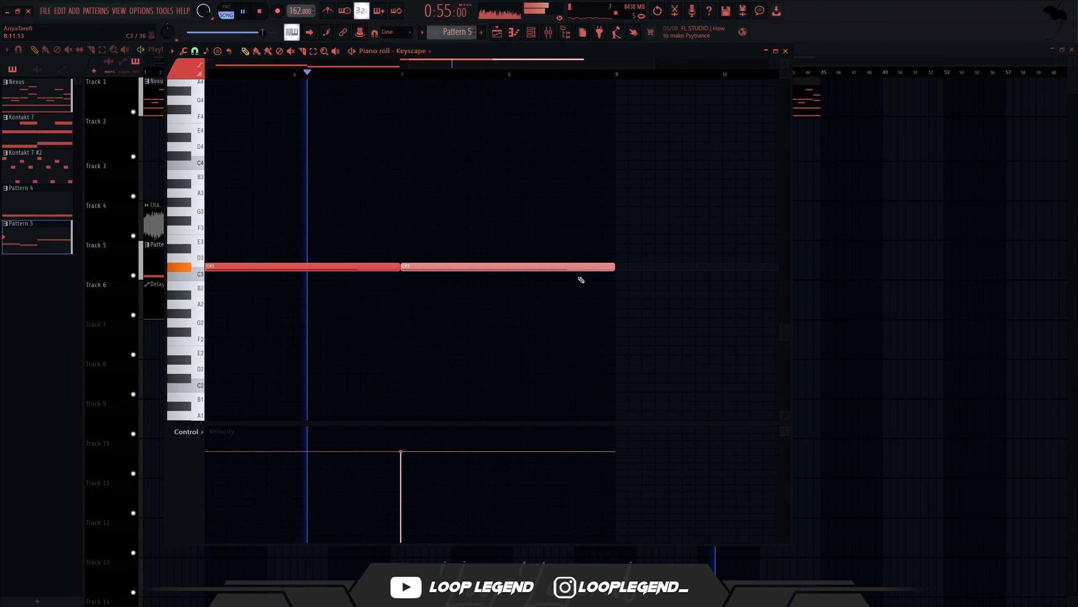
Repeat Pattern 5 at bar 41 on track 5 and add a short note above the last C#3 near the pattern's end
{"action": "right_click", "coordinate": [866, 214]}
{"action": "left_click", "coordinate": [769, 257]}
{"action": "double_click", "coordinate": [726, 255]}
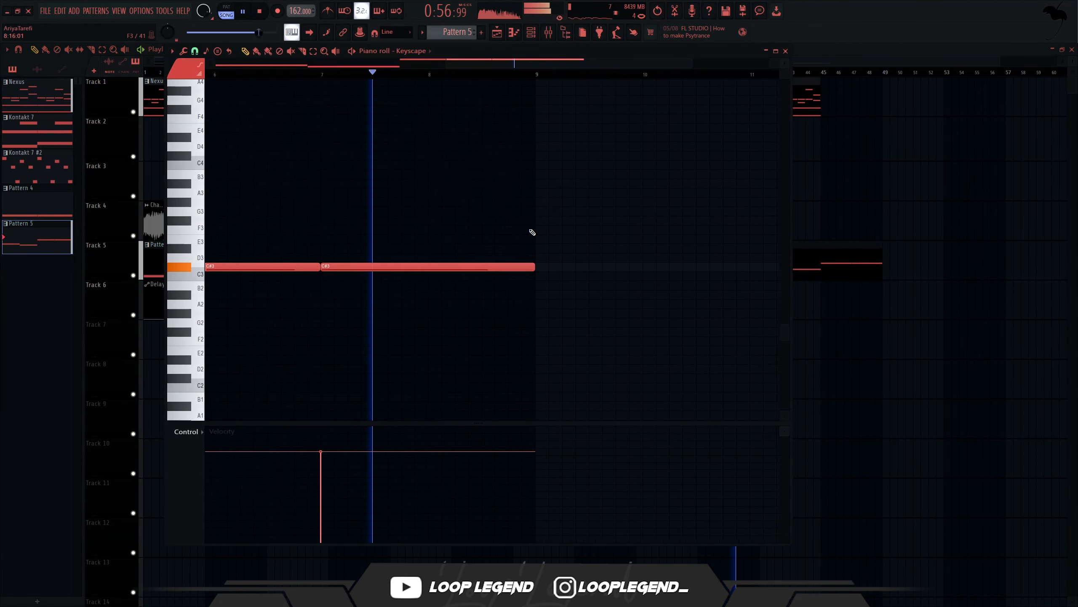
{"action": "scroll", "coordinate": [518, 236], "scroll_direction": "down", "scroll_amount": 2}
{"action": "left_click", "coordinate": [502, 238]}
{"action": "left_click_drag", "start_coordinate": [508, 239], "coordinate": [527, 239]}
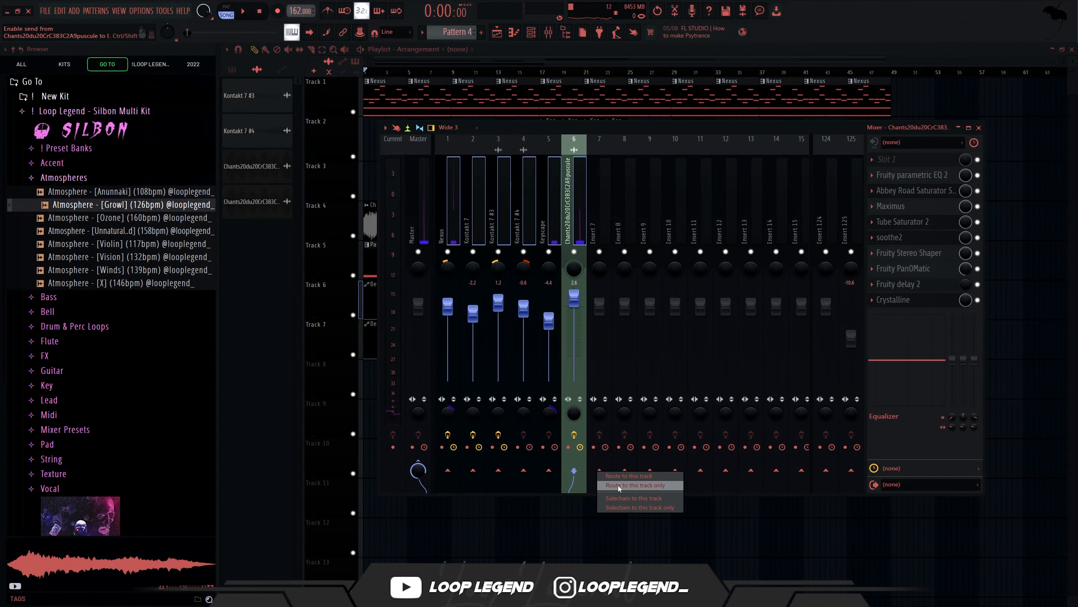
Route mixer tracks 1 to 6 only to insert 7 and select that insert
{"action": "left_click", "coordinate": [619, 486]}
{"action": "left_click", "coordinate": [598, 177]}
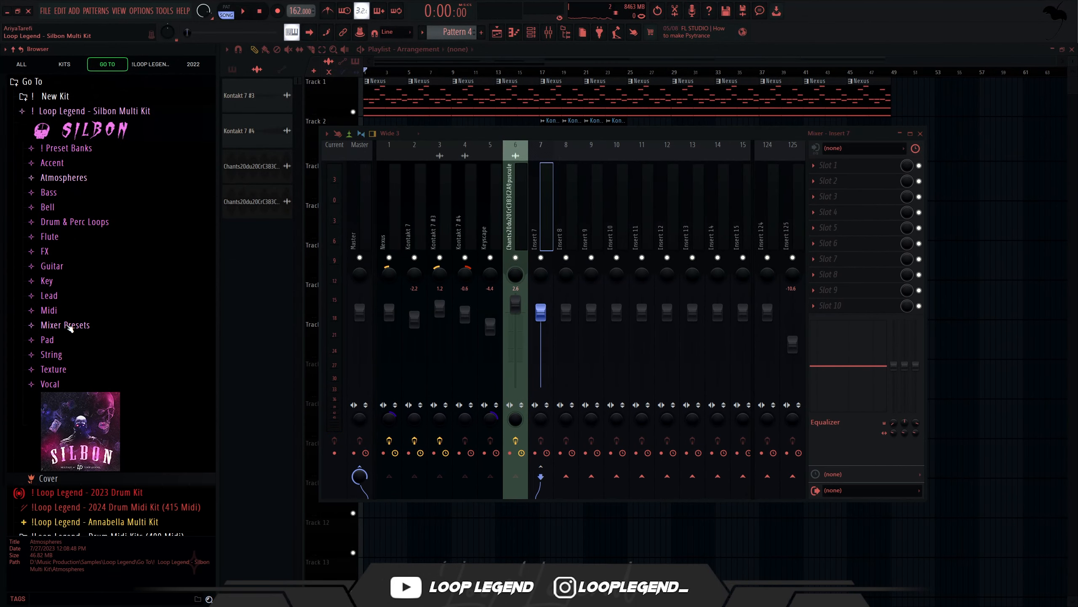
Load the Ozone Master preset from the Silbon kit's Master (Sample) mixer presets onto insert 7
{"action": "left_click", "coordinate": [69, 328]}
{"action": "left_click", "coordinate": [77, 303]}
{"action": "left_click_drag", "start_coordinate": [89, 343], "coordinate": [250, 325]}
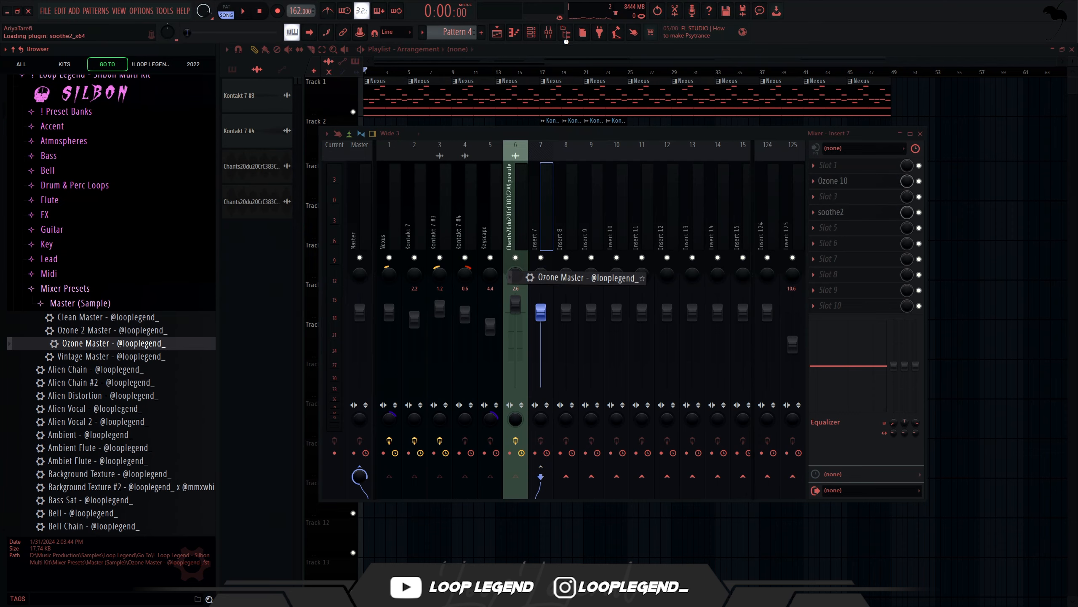
{"action": "left_click_drag", "start_coordinate": [510, 275], "coordinate": [540, 276]}
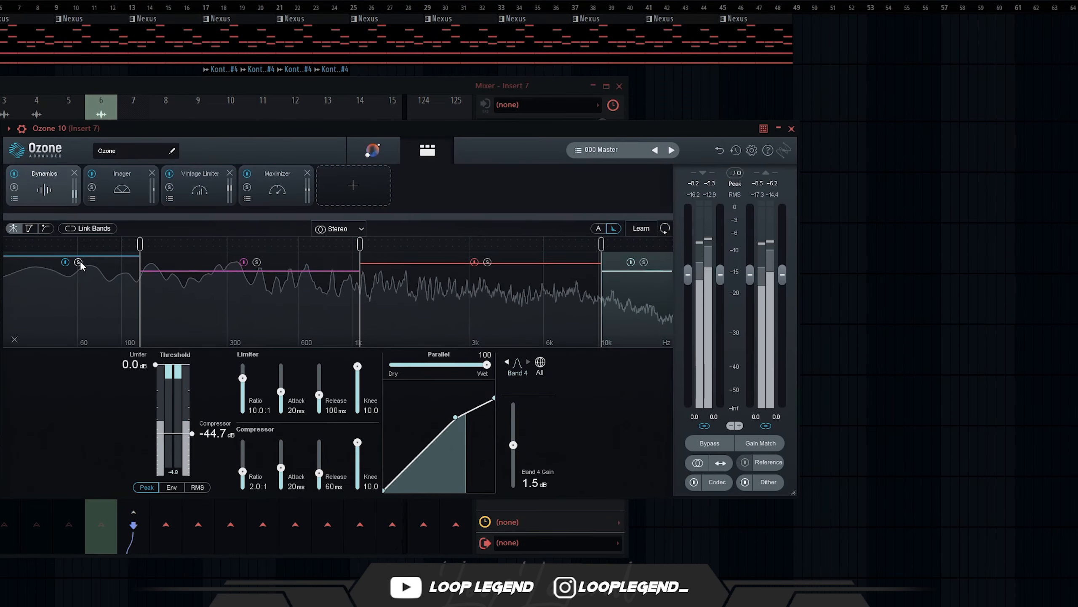
Solo Ozone's Dynamics bands 1 and 2 in turn, adjusting band 1's compressor threshold and setting band 2's to -17.4 dB
{"action": "left_click", "coordinate": [104, 281]}
{"action": "left_click_drag", "start_coordinate": [230, 415], "coordinate": [220, 411]}
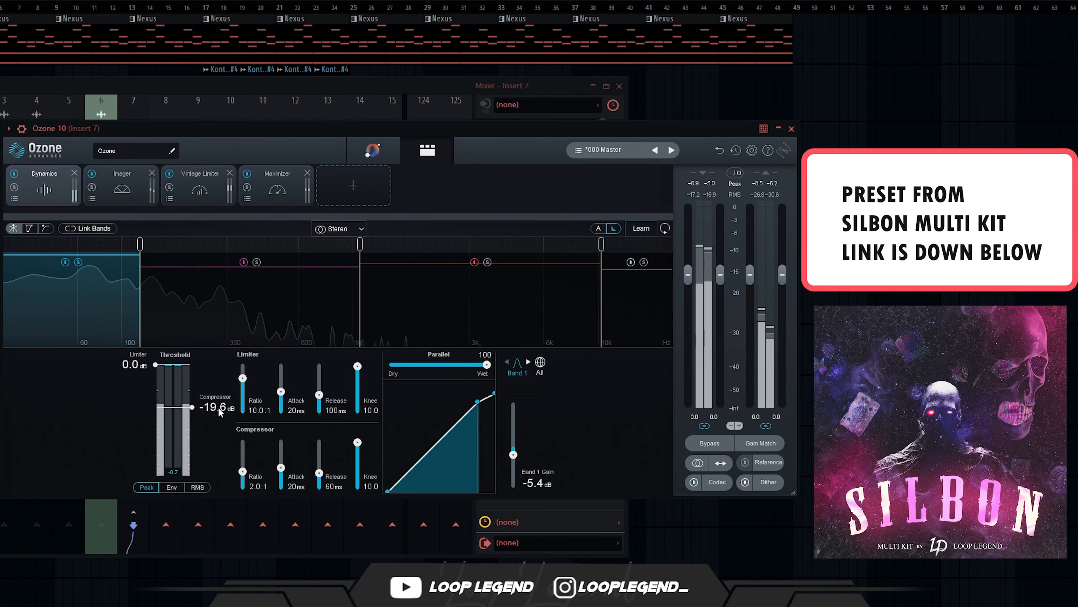
{"action": "left_click", "coordinate": [202, 300]}
{"action": "left_click", "coordinate": [257, 264]}
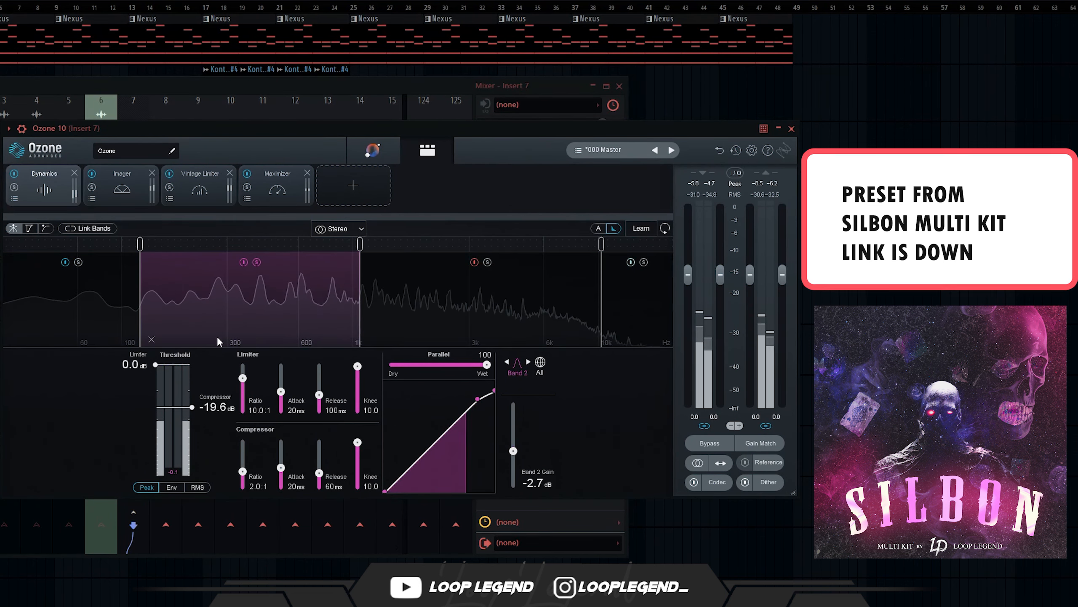
{"action": "left_click_drag", "start_coordinate": [216, 399], "coordinate": [215, 392]}
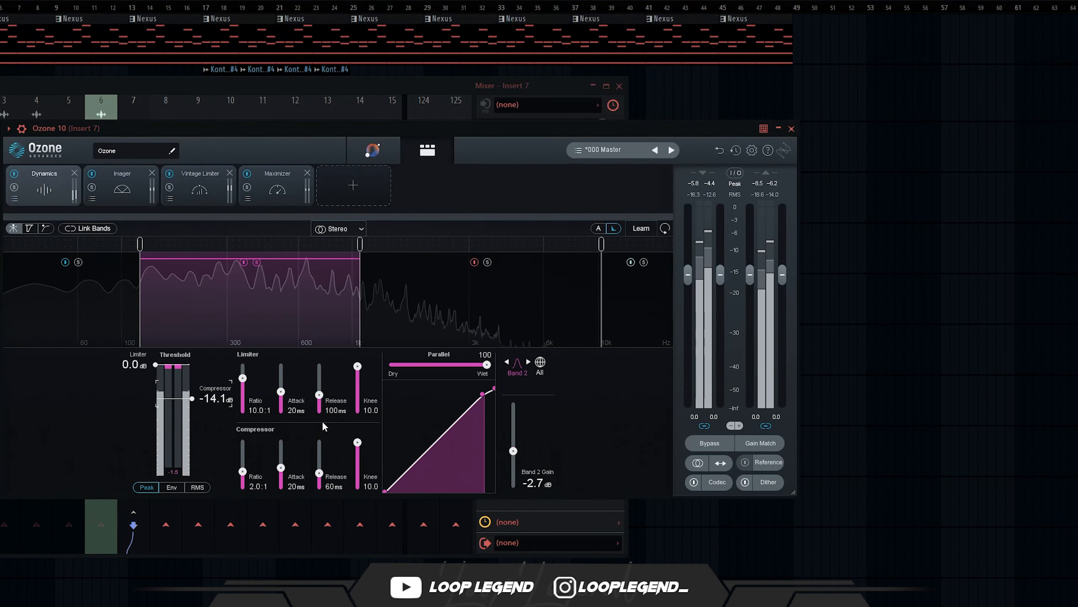
{"action": "left_click_drag", "start_coordinate": [223, 396], "coordinate": [223, 398]}
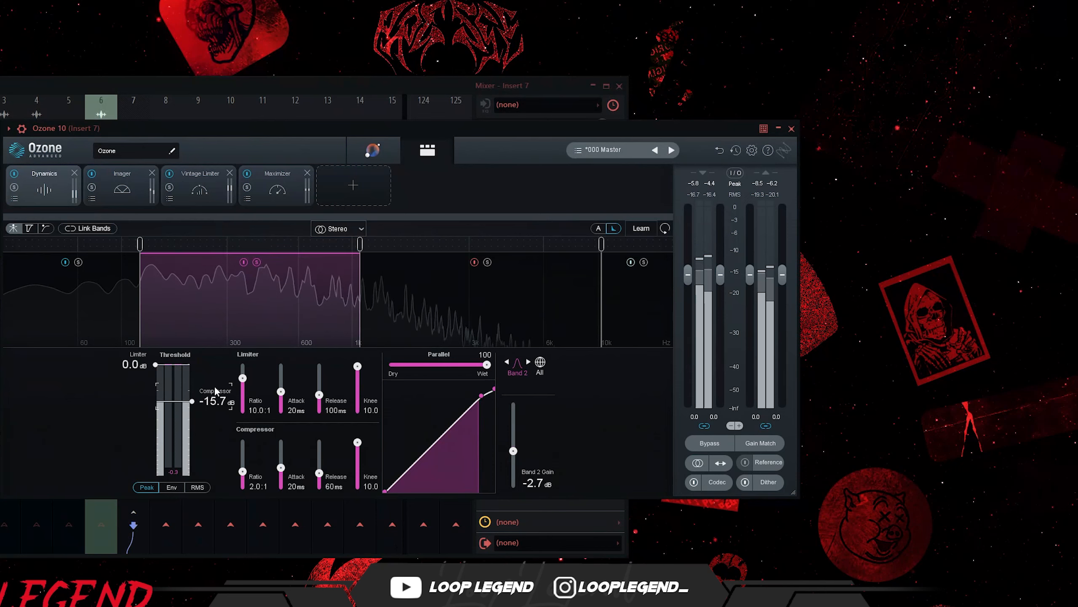
{"action": "left_click_drag", "start_coordinate": [215, 404], "coordinate": [215, 405]}
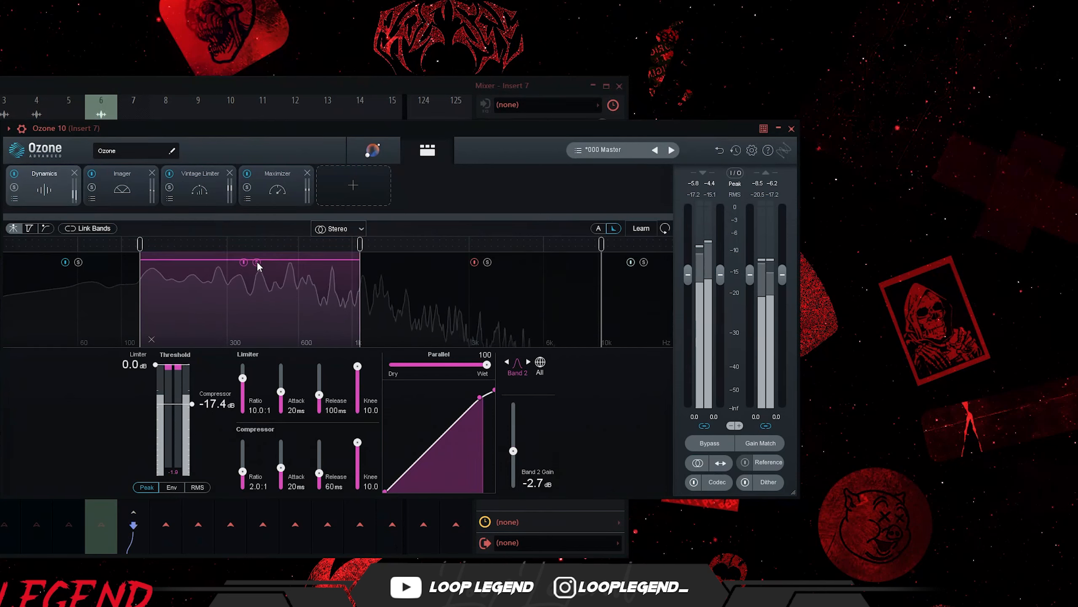
Set the Dynamics compressor thresholds to -22.8 dB on band 3 and -37.7 dB on band 4, and band 4's gain to 3.1 dB
{"action": "left_click", "coordinate": [533, 255]}
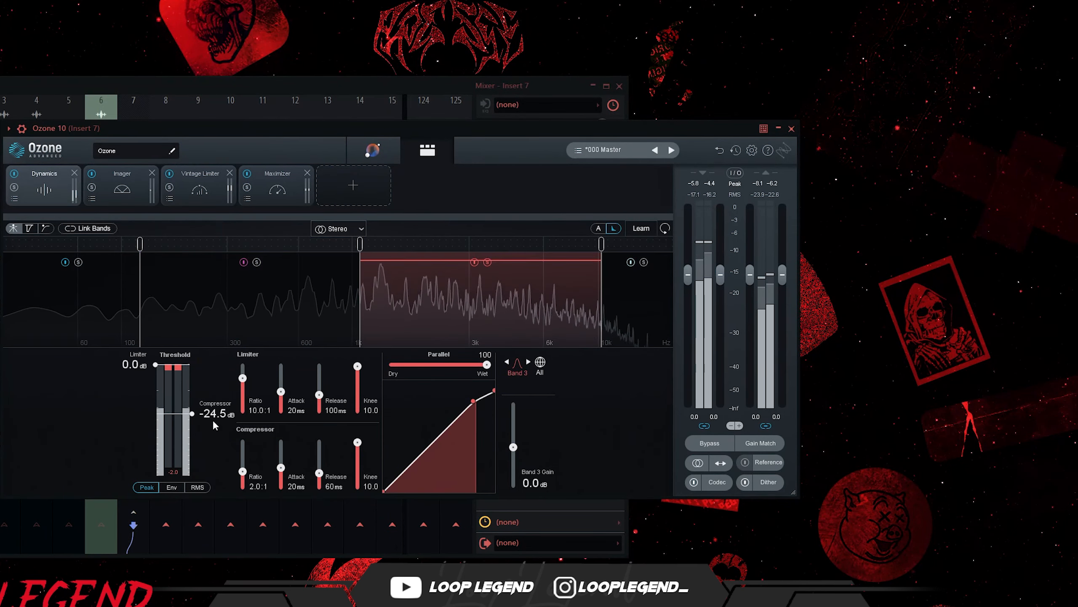
{"action": "left_click_drag", "start_coordinate": [213, 419], "coordinate": [212, 417]}
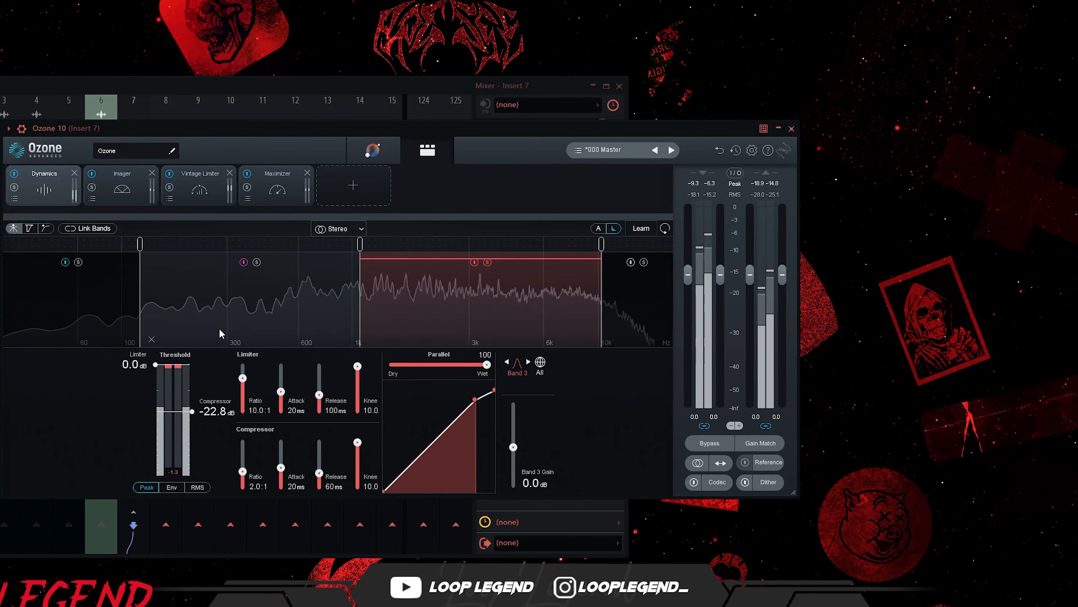
{"action": "left_click", "coordinate": [642, 262]}
{"action": "left_click_drag", "start_coordinate": [213, 421], "coordinate": [220, 427]}
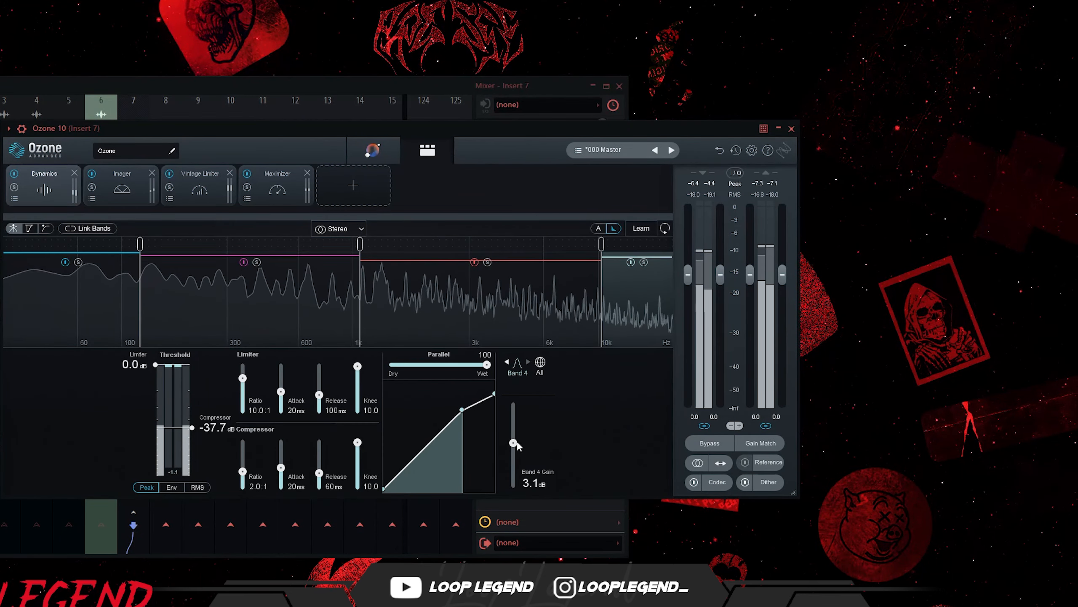
{"action": "left_click", "coordinate": [524, 312]}
{"action": "left_click_drag", "start_coordinate": [513, 446], "coordinate": [513, 444]}
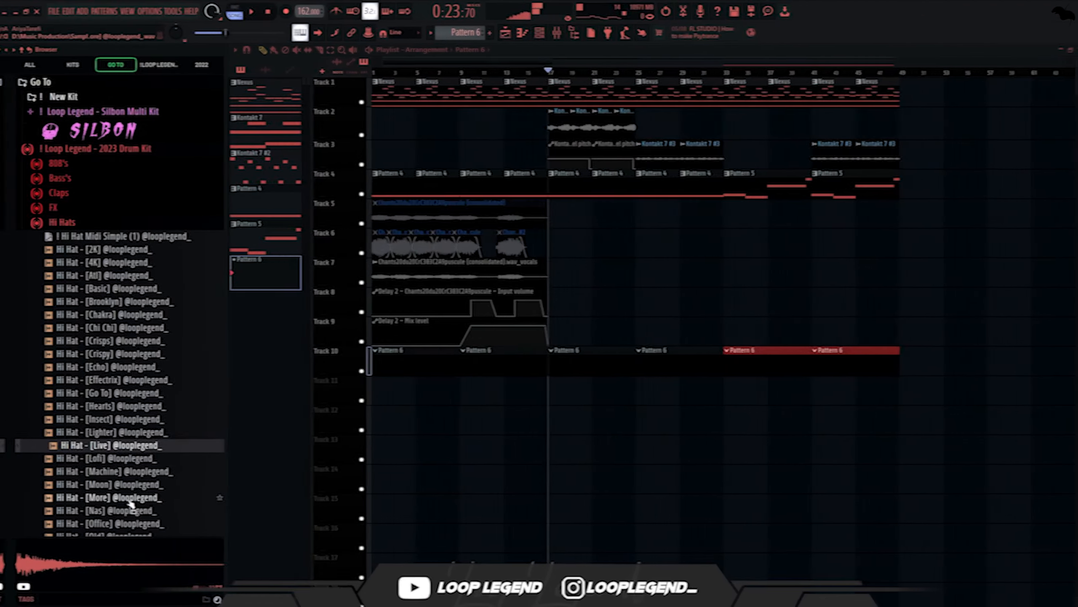
Load Hi Hat - [Southside] from the 2023 Drum Kit into a new channel and apply the Hi Hat Midi Simple (1) pattern to it
{"action": "scroll", "coordinate": [127, 382], "scroll_direction": "down", "scroll_amount": 5}
{"action": "left_click", "coordinate": [136, 356]}
{"action": "left_click", "coordinate": [109, 395]}
{"action": "left_click", "coordinate": [111, 382]}
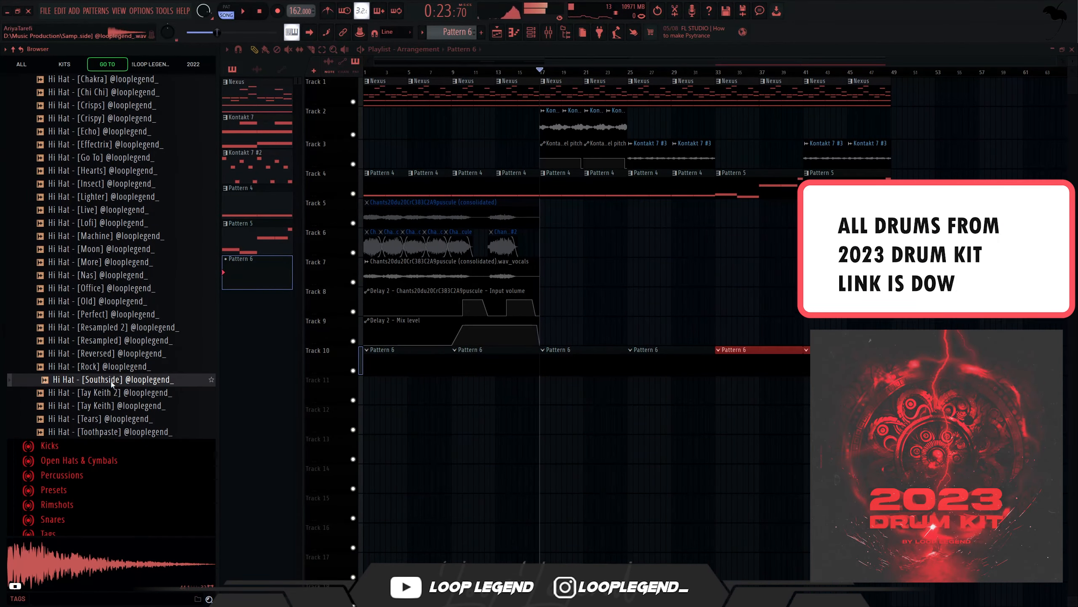
{"action": "right_click", "coordinate": [111, 383]}
{"action": "left_click", "coordinate": [116, 396]}
{"action": "scroll", "coordinate": [114, 272], "scroll_direction": "up", "scroll_amount": 6}
{"action": "left_click_drag", "start_coordinate": [124, 240], "coordinate": [339, 116]}
{"action": "key", "text": "space"}
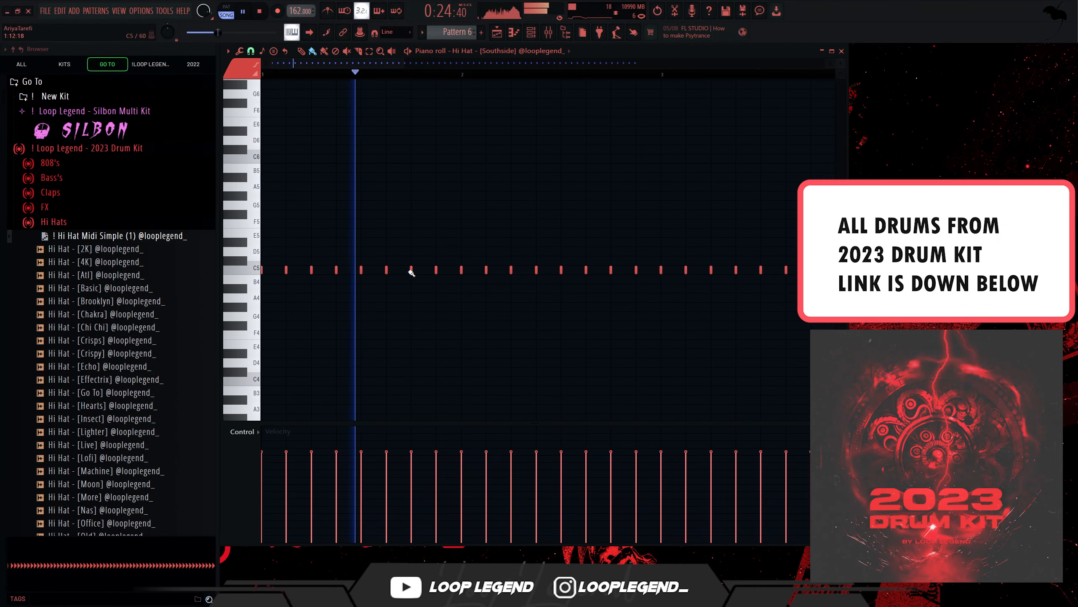
Lower the hi-hats on beat 4 of bar 2 and beat 3 of bar 4 to G4, and the one on beat 4 of bar 4 to E4
{"action": "left_click_drag", "start_coordinate": [611, 270], "coordinate": [614, 315]}
{"action": "scroll", "coordinate": [588, 331], "scroll_direction": "down", "scroll_amount": 4}
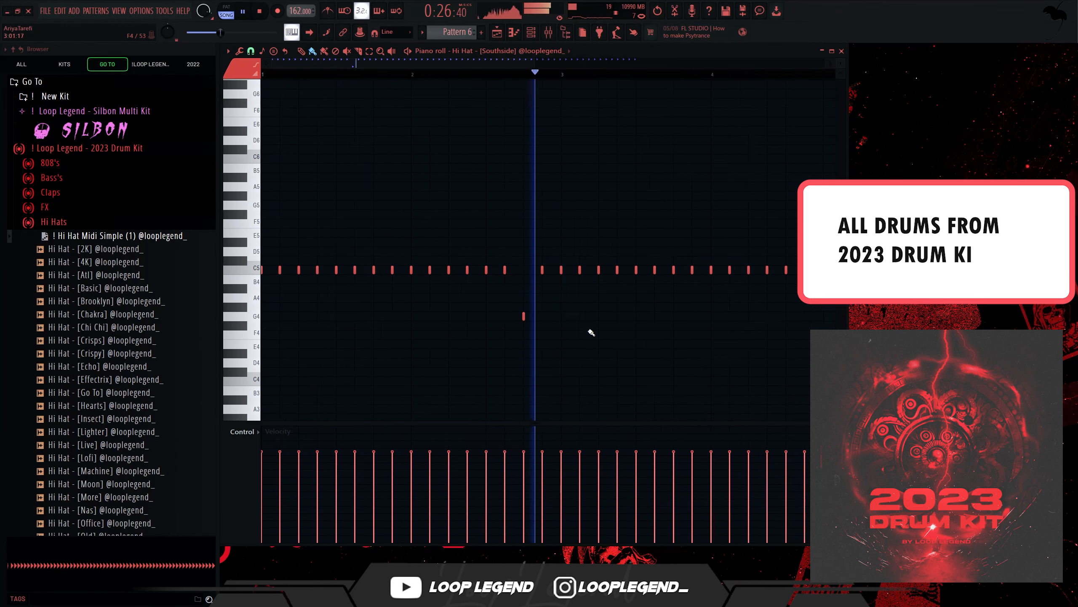
{"action": "scroll", "coordinate": [594, 336], "scroll_direction": "up", "scroll_amount": 2}
{"action": "scroll", "coordinate": [603, 341], "scroll_direction": "up", "scroll_amount": 2}
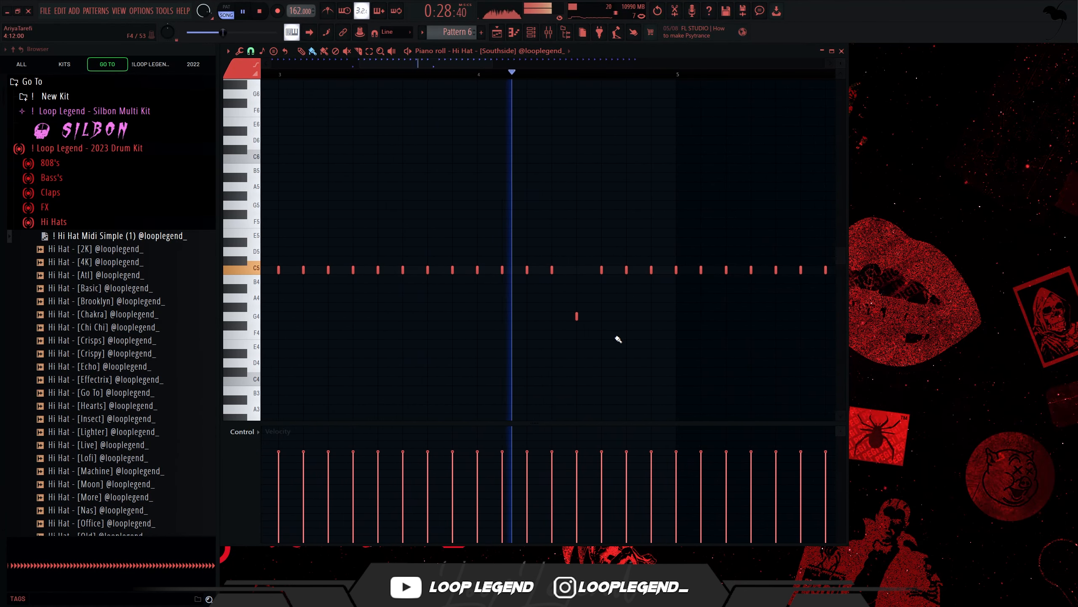
{"action": "scroll", "coordinate": [611, 339], "scroll_direction": "down", "scroll_amount": 3}
Set the snap to 1/4 step and add a fast D5 hi-hat roll between beat 3 and the following hi-hat in bar 1
{"action": "left_click", "coordinate": [251, 51]}
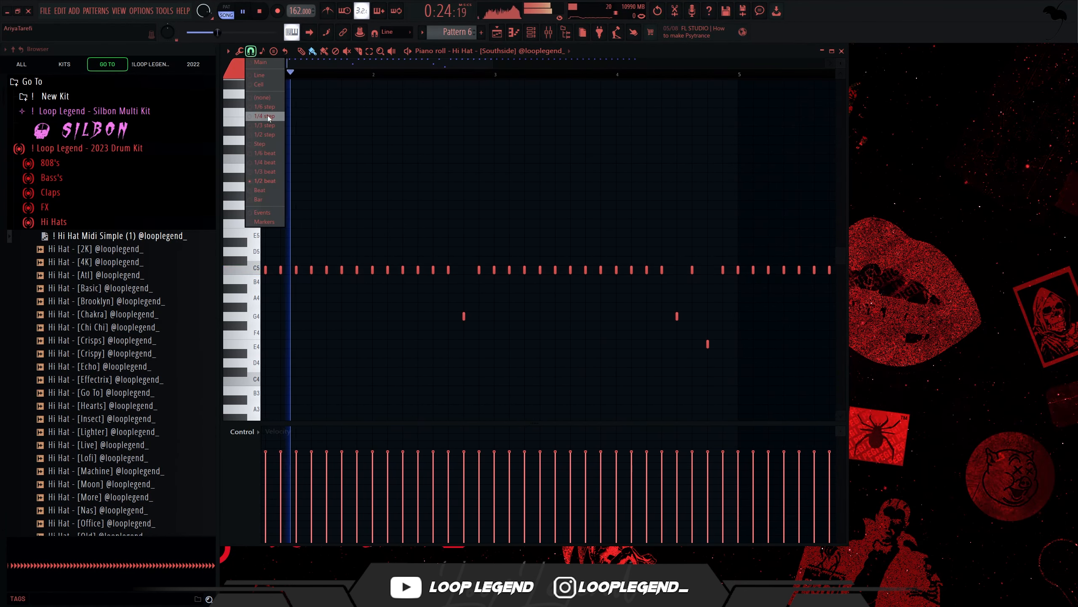
{"action": "left_click", "coordinate": [265, 119]}
{"action": "scroll", "coordinate": [312, 253], "scroll_direction": "up", "scroll_amount": 4}
{"action": "left_click_drag", "start_coordinate": [471, 251], "coordinate": [437, 253]}
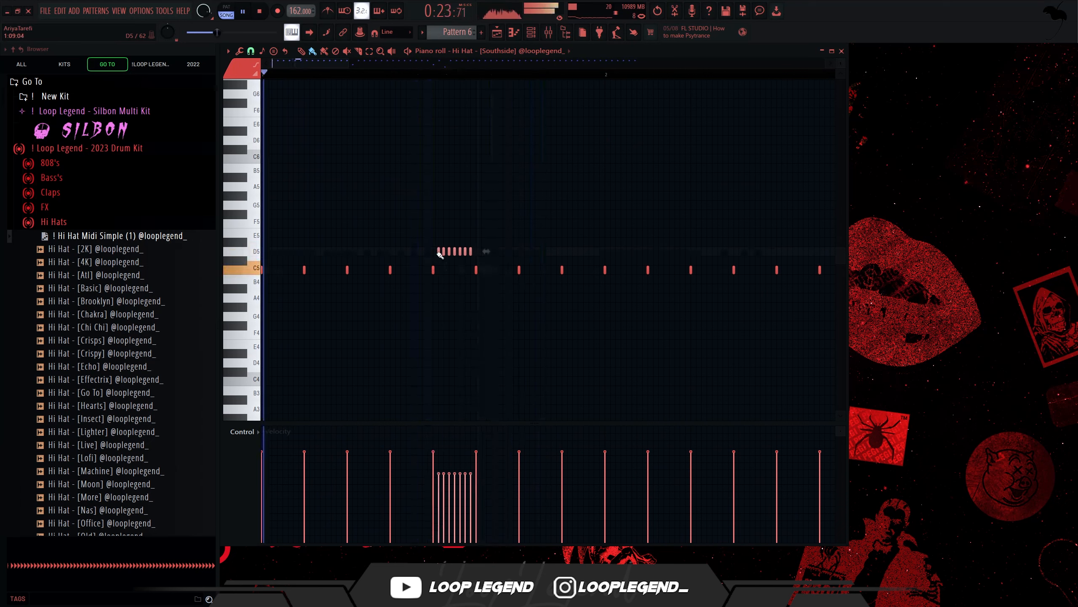
{"action": "scroll", "coordinate": [527, 310], "scroll_direction": "up", "scroll_amount": 2}
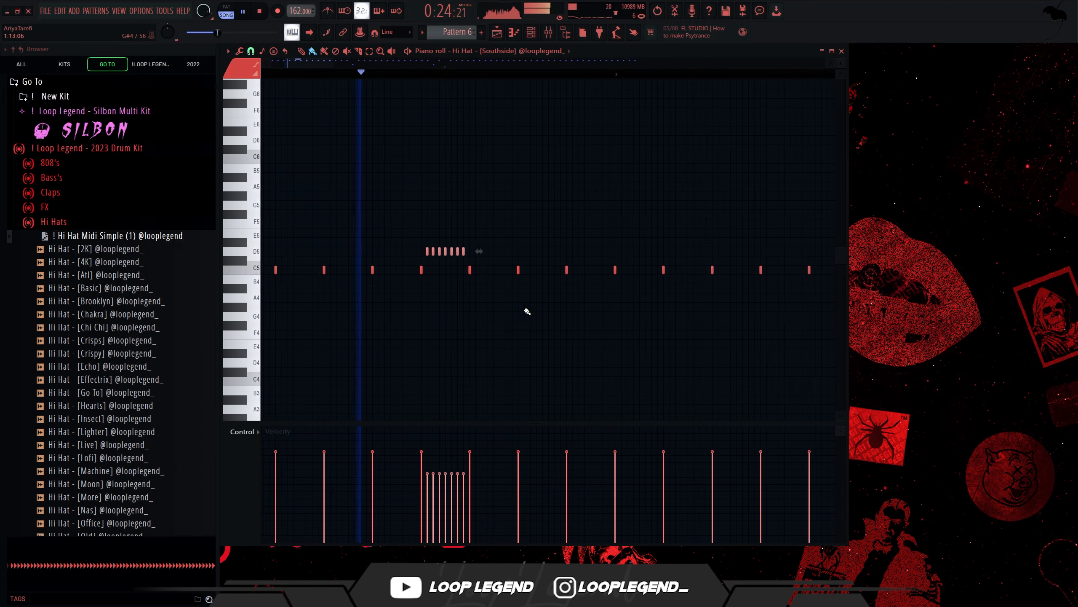
Lower bar 1's last hi-hat to G#4 and add a short 1/6-step G#4 roll just after beat 4
{"action": "left_click_drag", "start_coordinate": [585, 270], "coordinate": [594, 305]}
{"action": "left_click", "coordinate": [252, 51]}
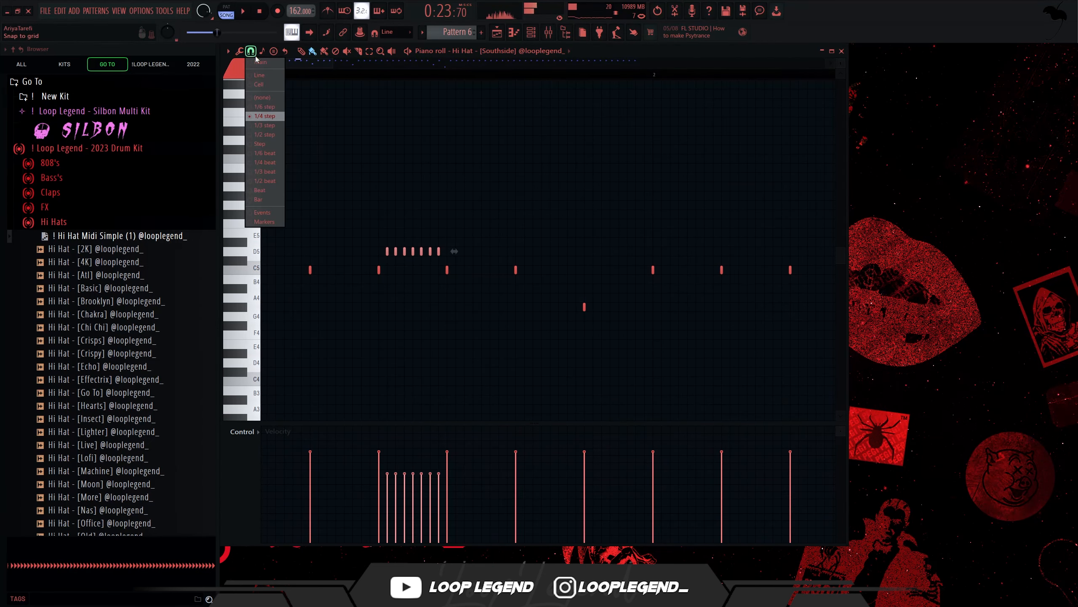
{"action": "left_click", "coordinate": [266, 106]}
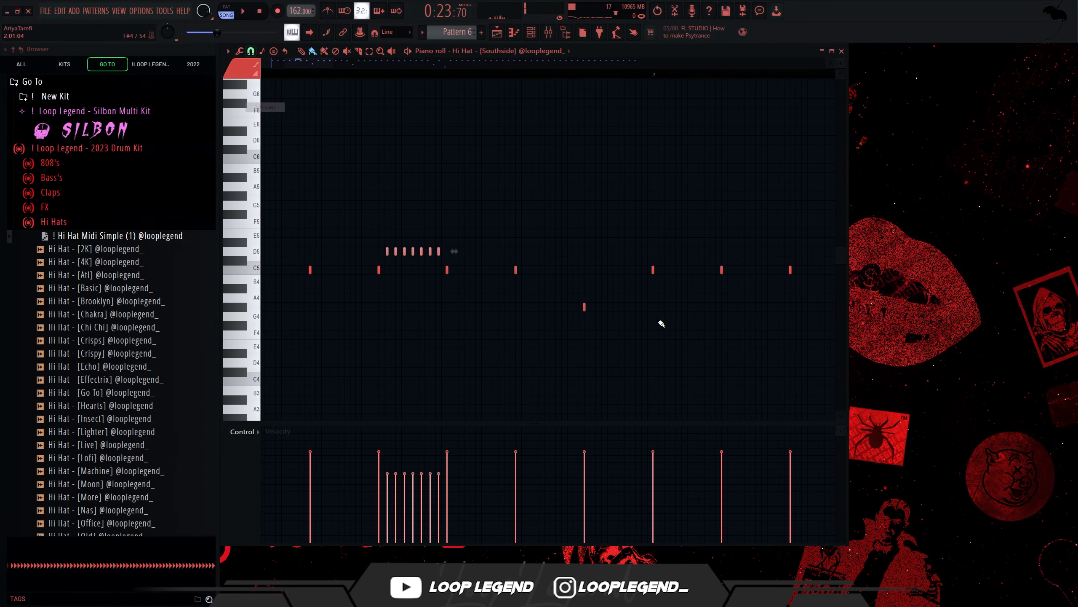
{"action": "scroll", "coordinate": [633, 329], "scroll_direction": "up", "scroll_amount": 3}
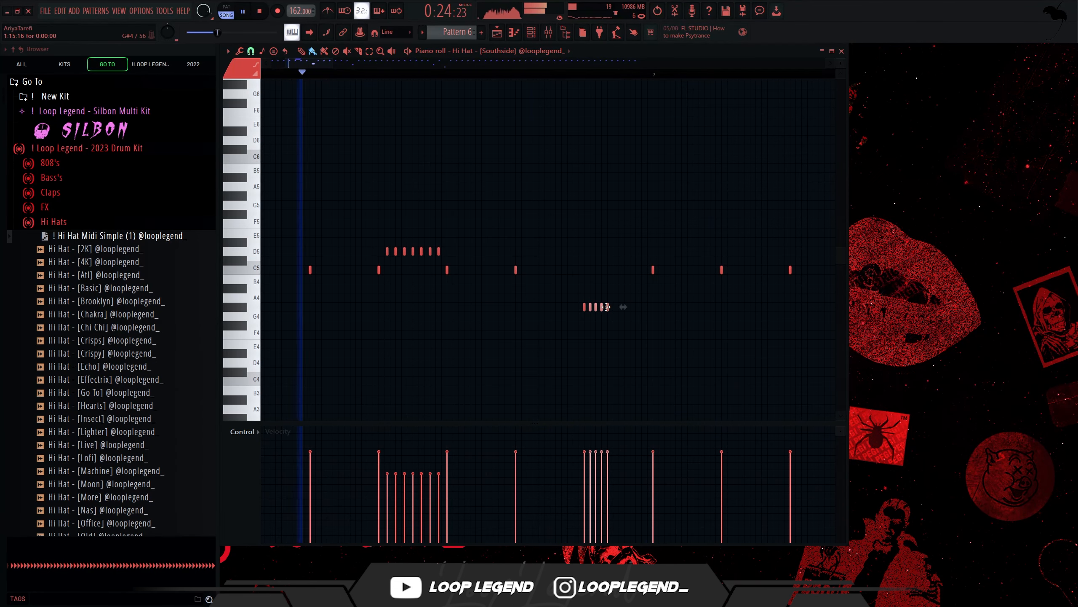
{"action": "left_click_drag", "start_coordinate": [607, 306], "coordinate": [534, 305]}
{"action": "scroll", "coordinate": [537, 304], "scroll_direction": "up", "scroll_amount": 3}
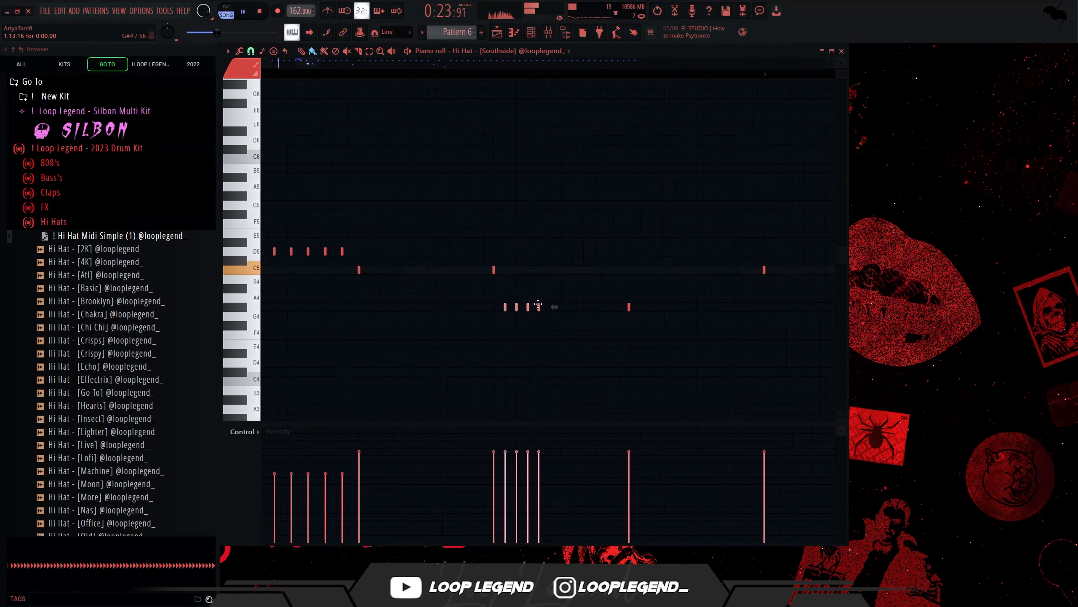
Return the snap to 1/4 step and add a C5 hi-hat roll starting on beat 3 of bar 2
{"action": "left_click", "coordinate": [251, 53]}
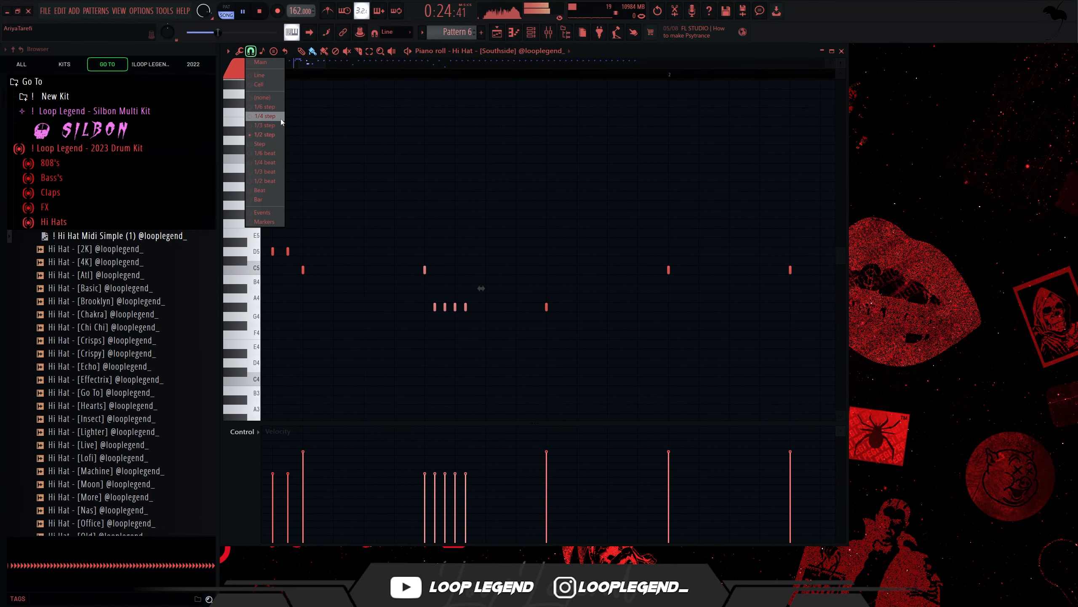
{"action": "left_click", "coordinate": [273, 118]}
{"action": "scroll", "coordinate": [407, 259], "scroll_direction": "down", "scroll_amount": 5}
{"action": "scroll", "coordinate": [594, 289], "scroll_direction": "up", "scroll_amount": 3}
{"action": "key", "text": "space"}
{"action": "key", "text": "space"}
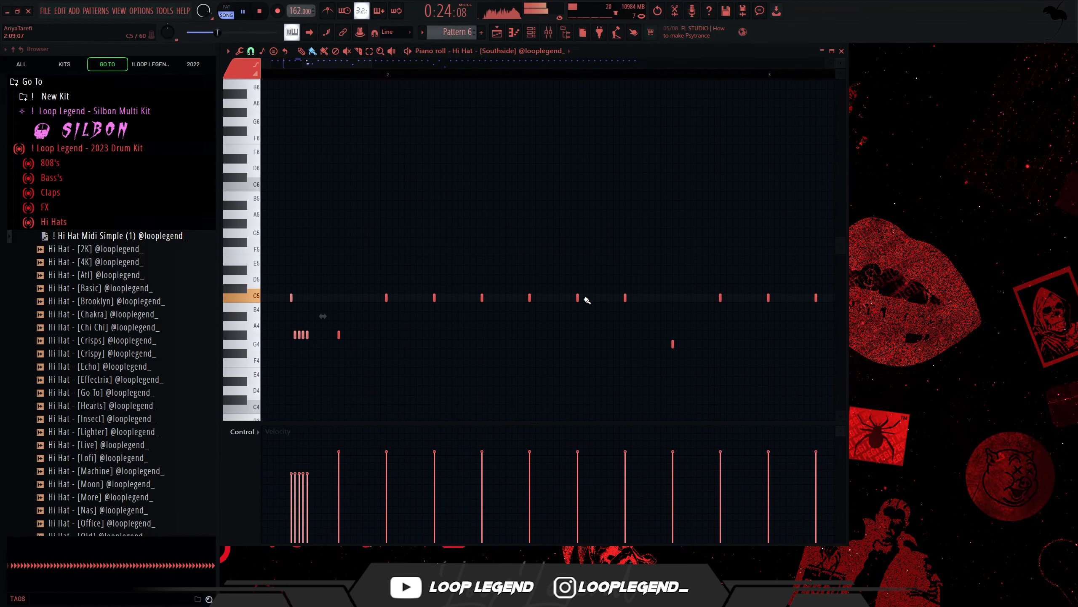
{"action": "scroll", "coordinate": [615, 296], "scroll_direction": "down", "scroll_amount": 4}
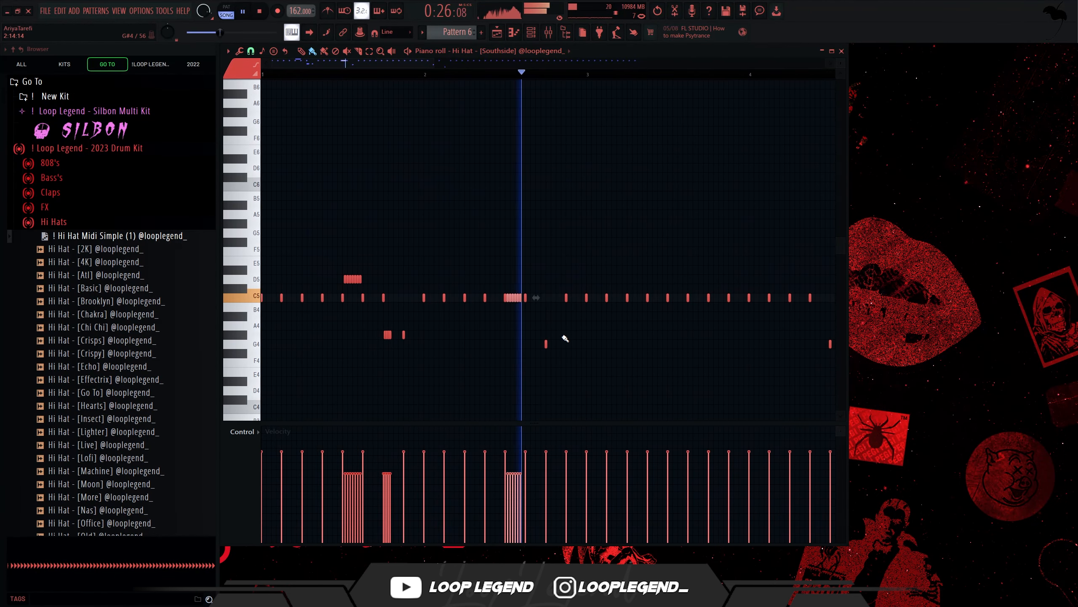
Turn the hi-hat just before the bar 2 roll into a three-note A#4 roll
{"action": "scroll", "coordinate": [504, 314], "scroll_direction": "up", "scroll_amount": 4}
{"action": "key", "text": "space"}
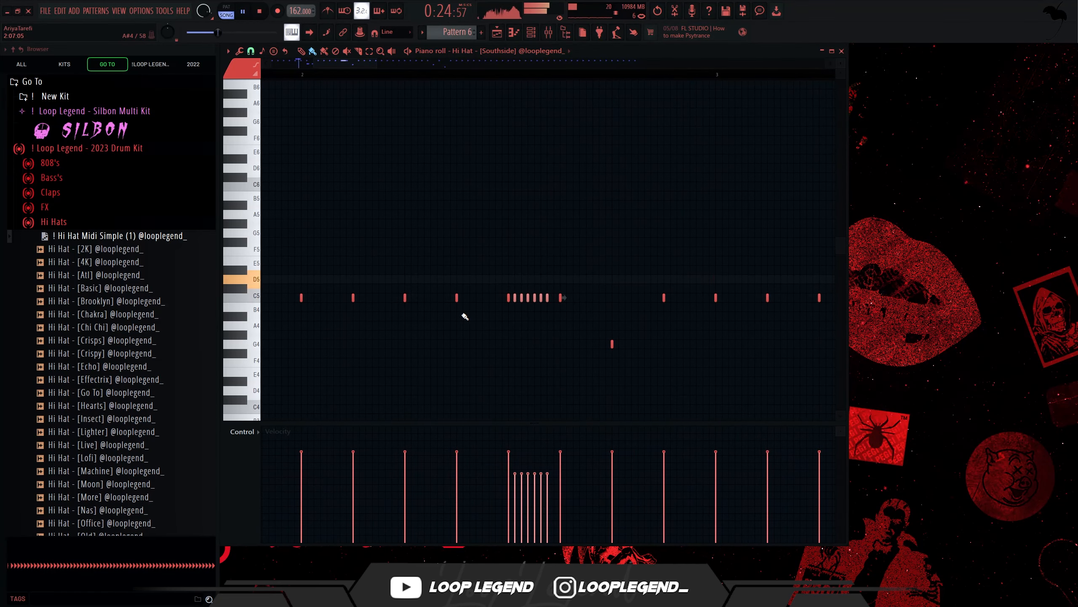
{"action": "left_click_drag", "start_coordinate": [463, 316], "coordinate": [472, 317]}
{"action": "key", "text": "space"}
Set the snap to 1/3 step and turn the hi-hat on beat 4 of bar 3 into a four-note E5 roll
{"action": "left_click", "coordinate": [251, 51]}
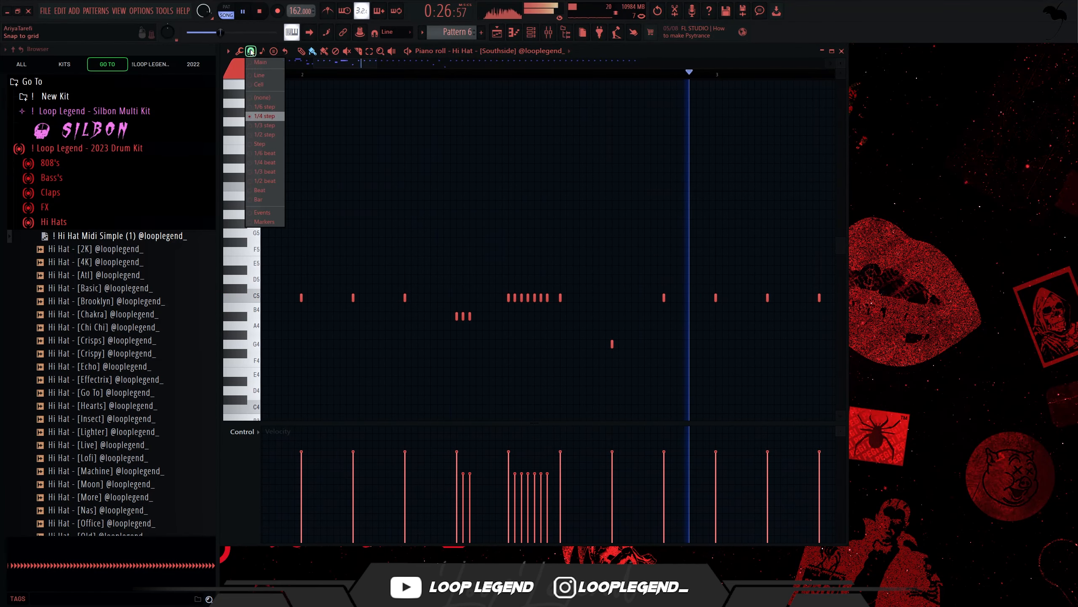
{"action": "left_click", "coordinate": [265, 125]}
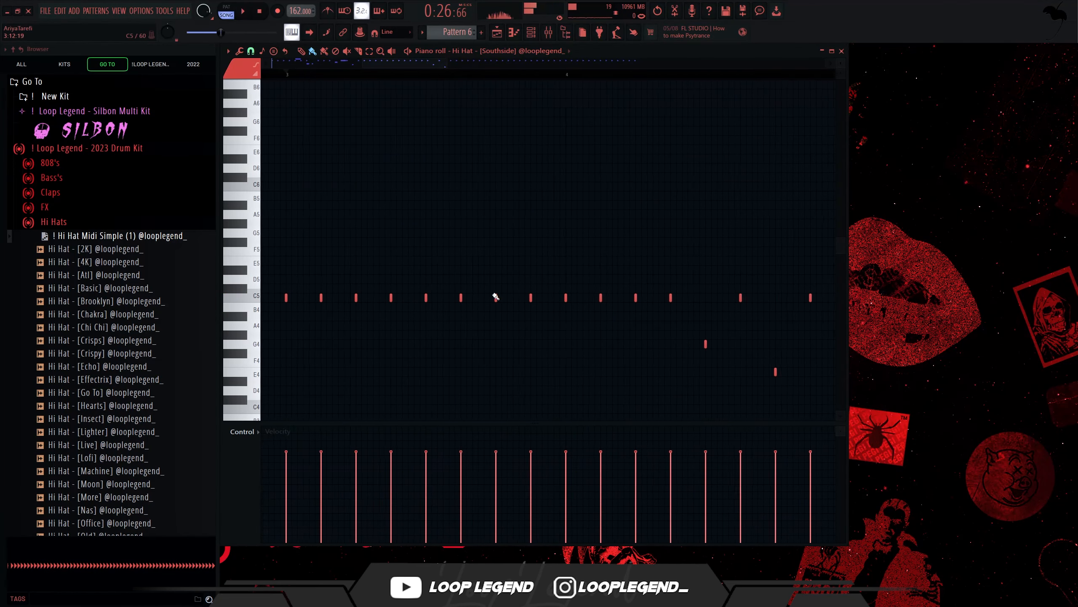
{"action": "scroll", "coordinate": [492, 296], "scroll_direction": "up", "scroll_amount": 1}
{"action": "mouse_move", "coordinate": [473, 297]}
{"action": "left_mouse_down"}
{"action": "mouse_move", "coordinate": [528, 299]}
{"action": "mouse_move", "coordinate": [550, 271]}
{"action": "left_mouse_up"}
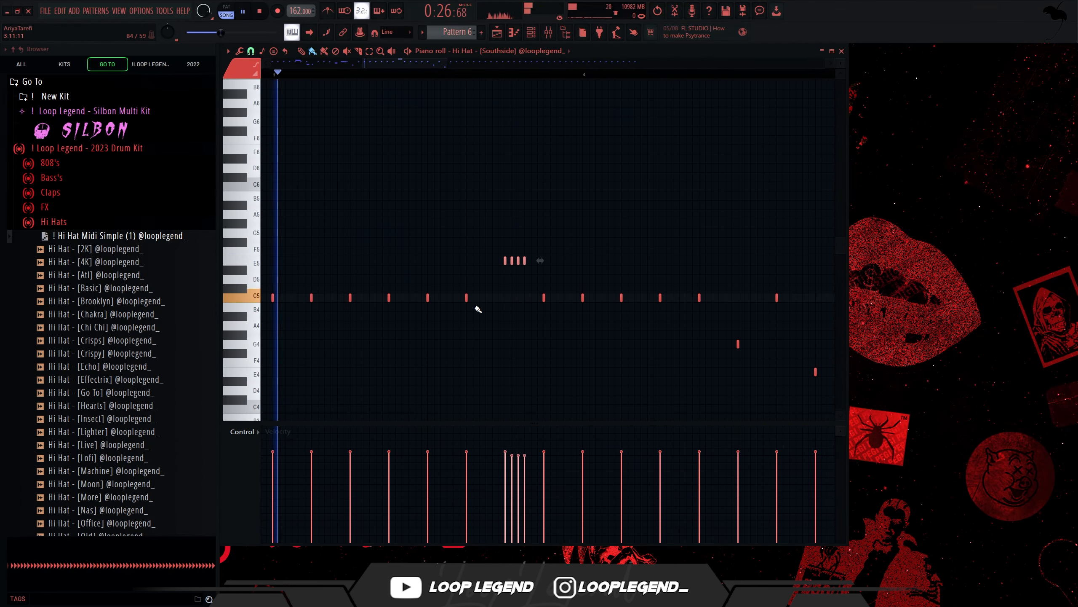
Using 1/4-step snap, add a C5 roll before bar 3's E5 roll and an E5 roll late in bar 4, and repeat the pattern over bars 5 to 8
{"action": "left_click_drag", "start_coordinate": [466, 307], "coordinate": [487, 297]}
{"action": "key", "text": "space"}
{"action": "left_click", "coordinate": [251, 50]}
{"action": "left_click", "coordinate": [266, 116]}
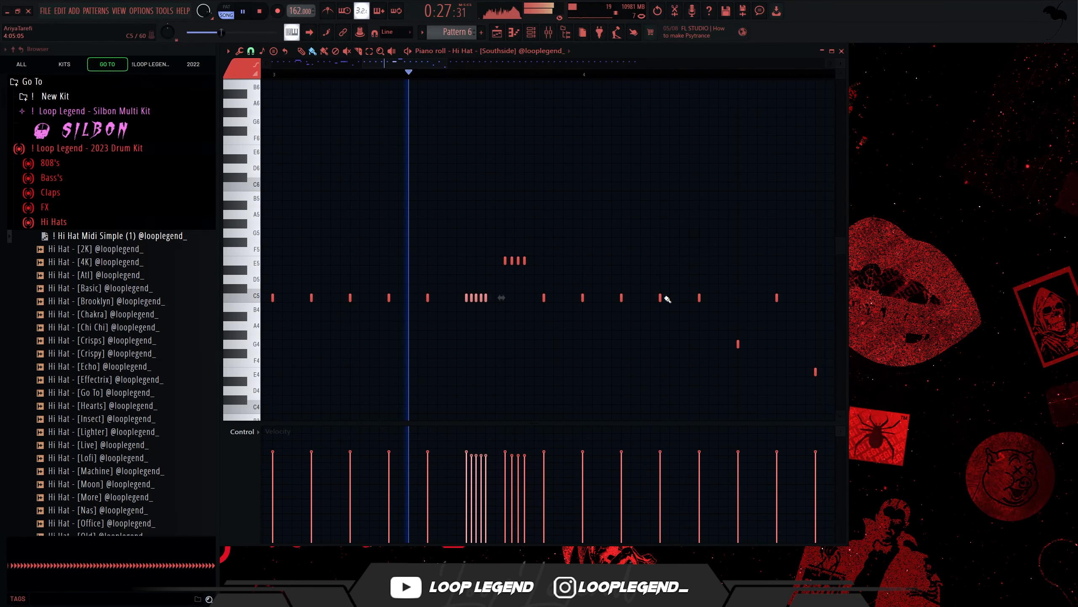
{"action": "left_click_drag", "start_coordinate": [719, 298], "coordinate": [496, 301]}
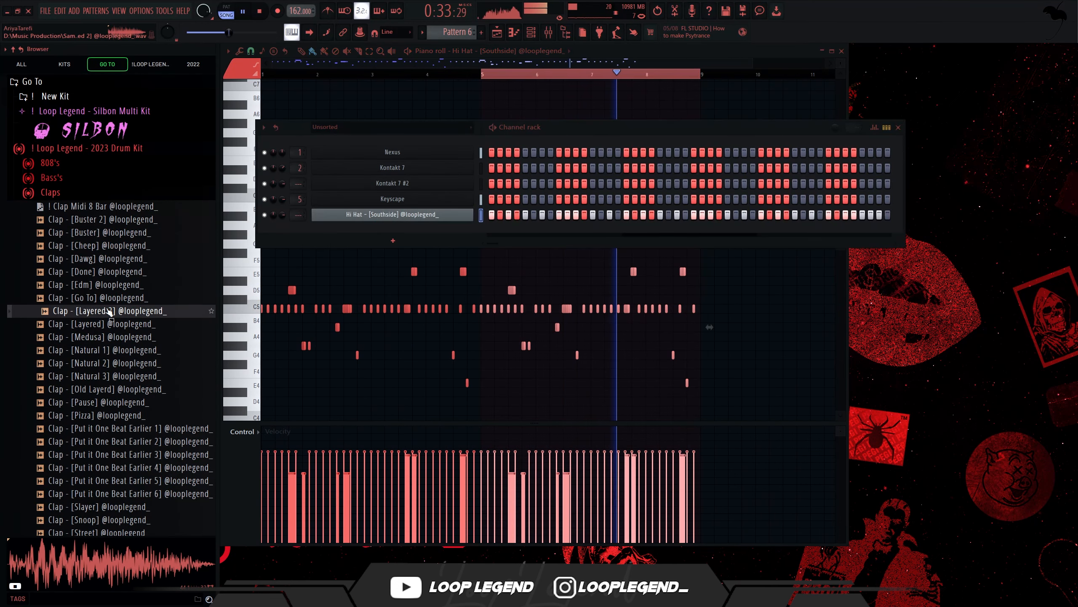
Load Clap - [Layered 2] into a new channel and apply the Clap Midi 8 Bar pattern to it
{"action": "right_click", "coordinate": [119, 292]}
{"action": "left_click", "coordinate": [141, 314]}
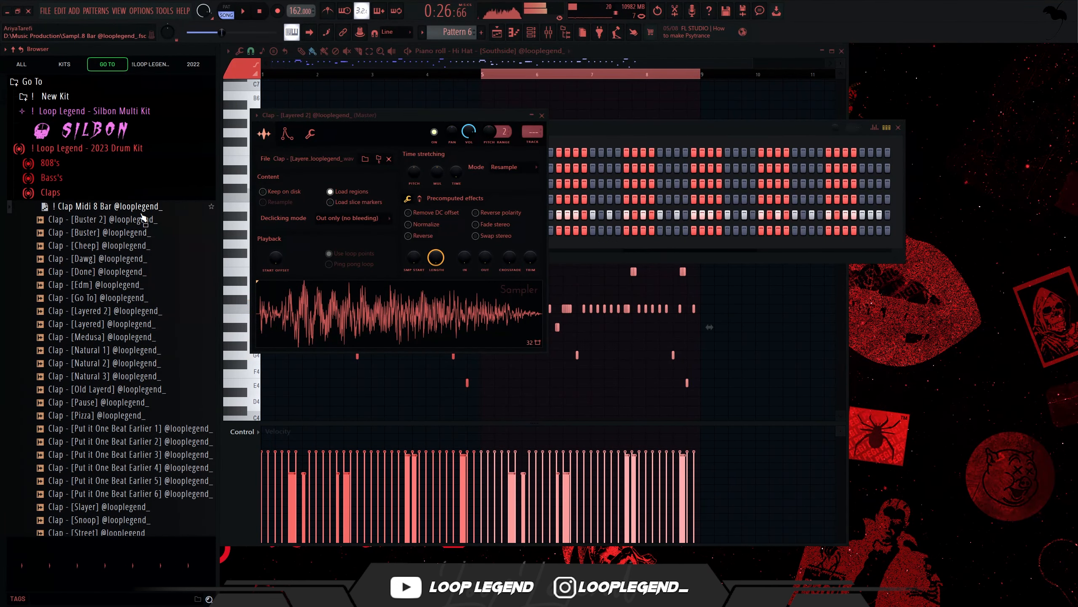
{"action": "middle_click", "coordinate": [142, 213]}
Load Snare- [Suprise] and Snare - [Spacecraft] from the drum kit's Snares folder into new channels
{"action": "scroll", "coordinate": [121, 217], "scroll_direction": "down", "scroll_amount": 8}
{"action": "left_click", "coordinate": [73, 331]}
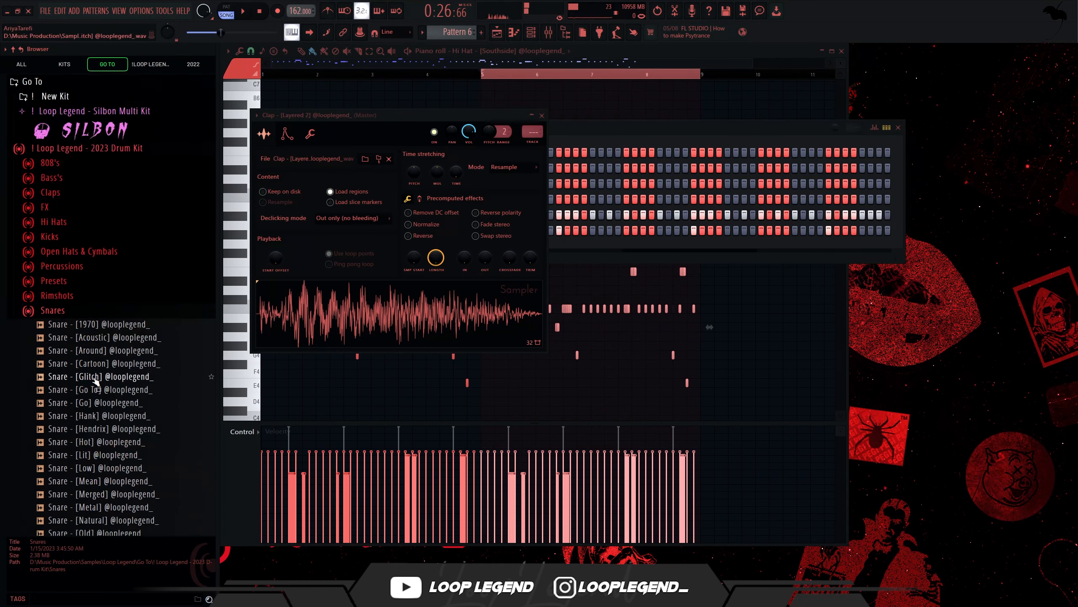
{"action": "scroll", "coordinate": [96, 380], "scroll_direction": "down", "scroll_amount": 8}
{"action": "right_click", "coordinate": [110, 338]}
{"action": "left_click", "coordinate": [127, 352]}
{"action": "right_click", "coordinate": [131, 254]}
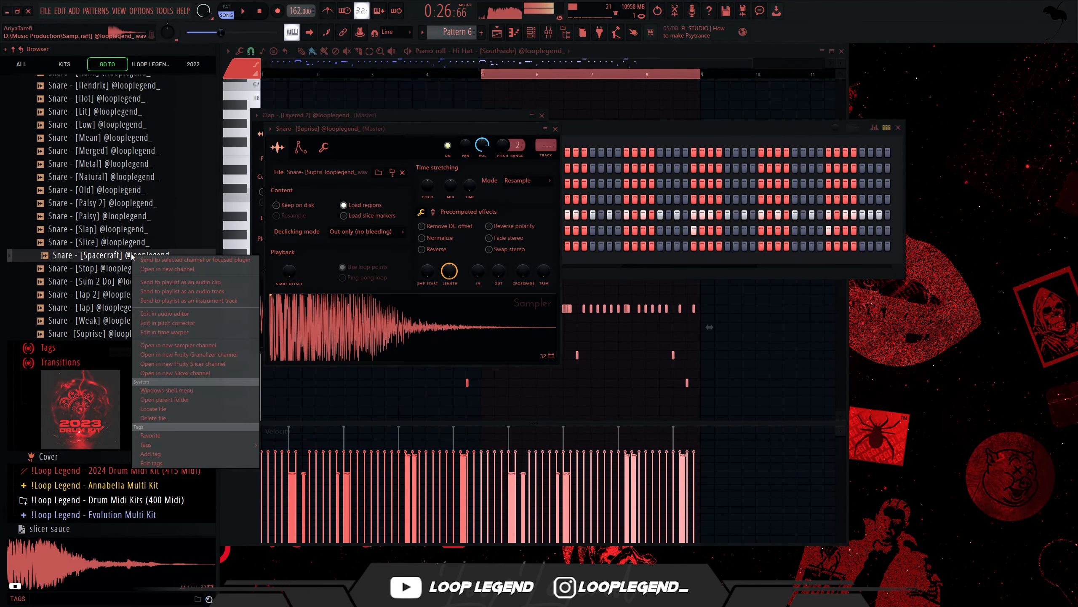
{"action": "left_click", "coordinate": [178, 269]}
Copy the clap's notes to the Suprise and Spacecraft snare channels
{"action": "key", "text": "Up"}
{"action": "key", "text": "ctrl+c"}
{"action": "key", "text": "Down"}
{"action": "key", "text": "ctrl+v"}
{"action": "key", "text": "Down"}
{"action": "key", "text": "ctrl+v"}
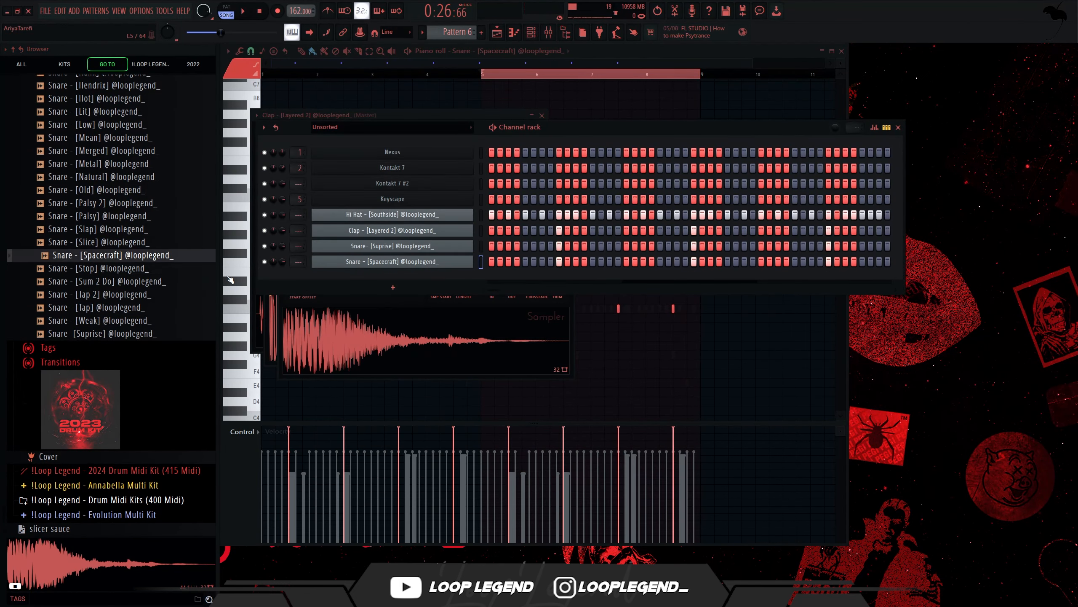
Route the clap and both snares through mixer tracks 8 to 10 into insert 11 and lower insert 11's volume to about -8 dB
{"action": "key", "text": "ctrl+l"}
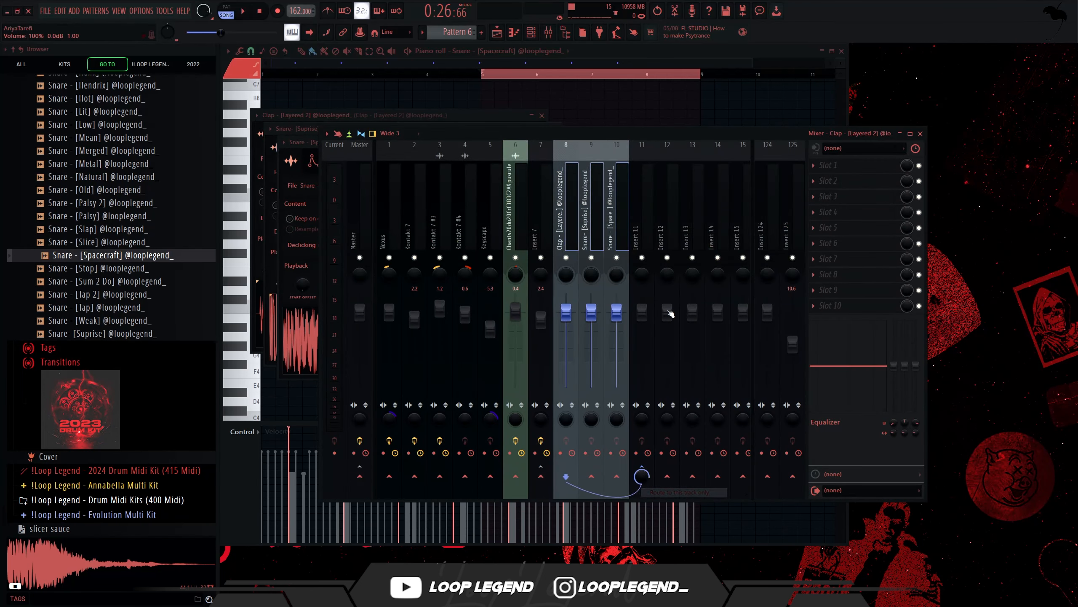
{"action": "left_click", "coordinate": [652, 290]}
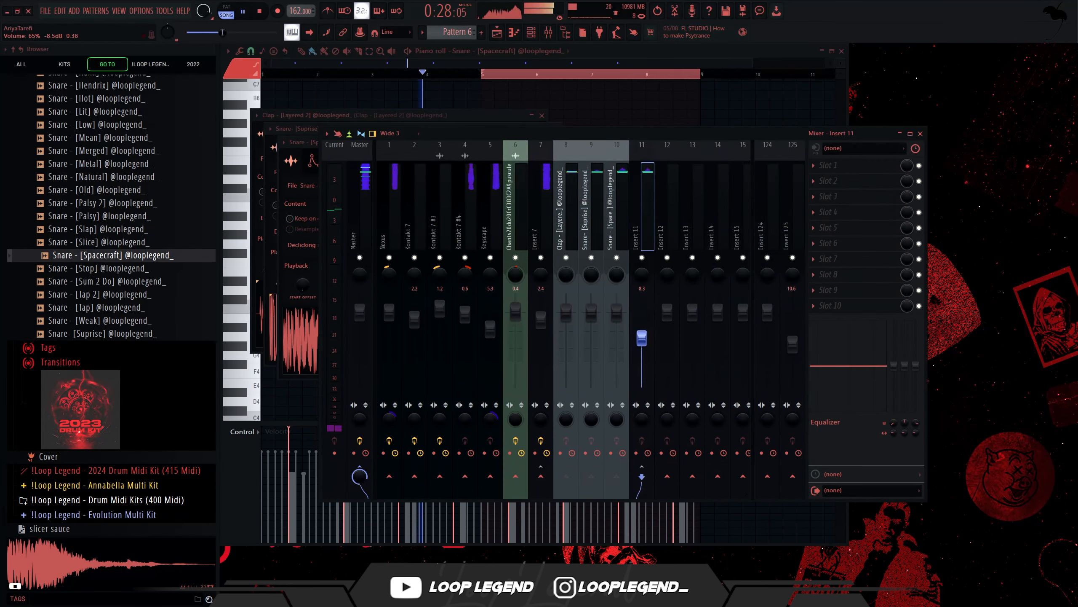
Open the Snare - [Suprise] channel settings and apply a fine time shift of 0:02 to the snare
{"action": "left_click", "coordinate": [310, 133]}
{"action": "left_click", "coordinate": [326, 148]}
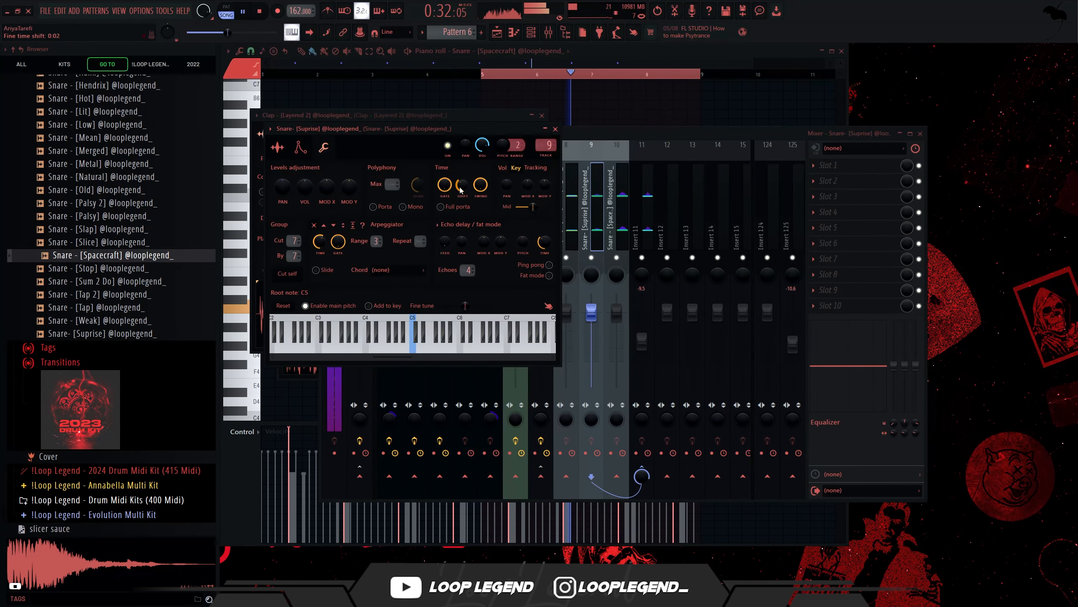
{"action": "key", "text": "F7"}
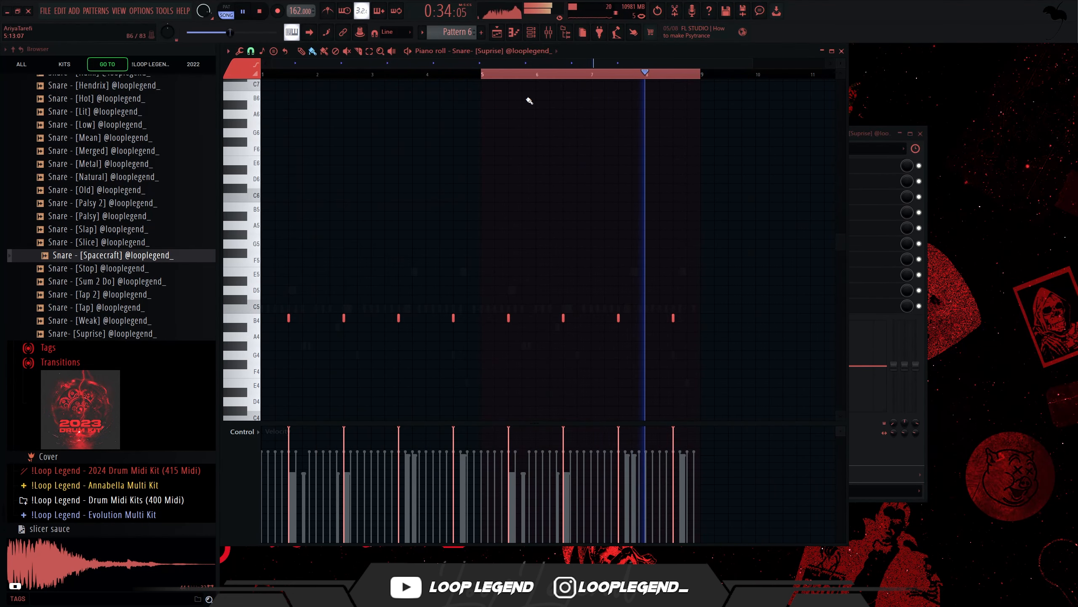
{"action": "key", "text": "F7"}
{"action": "left_click", "coordinate": [633, 303]}
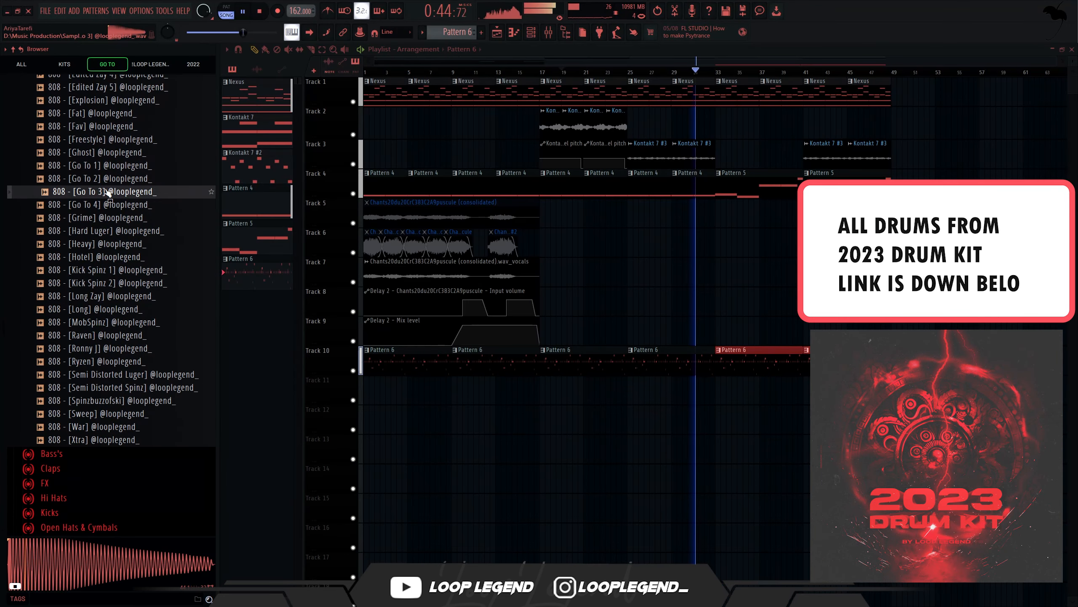
Place short C#5 notes for 808 - [Go To 3] across the first two bars of Pattern 6, up to bar 3
{"action": "key", "text": "F6"}
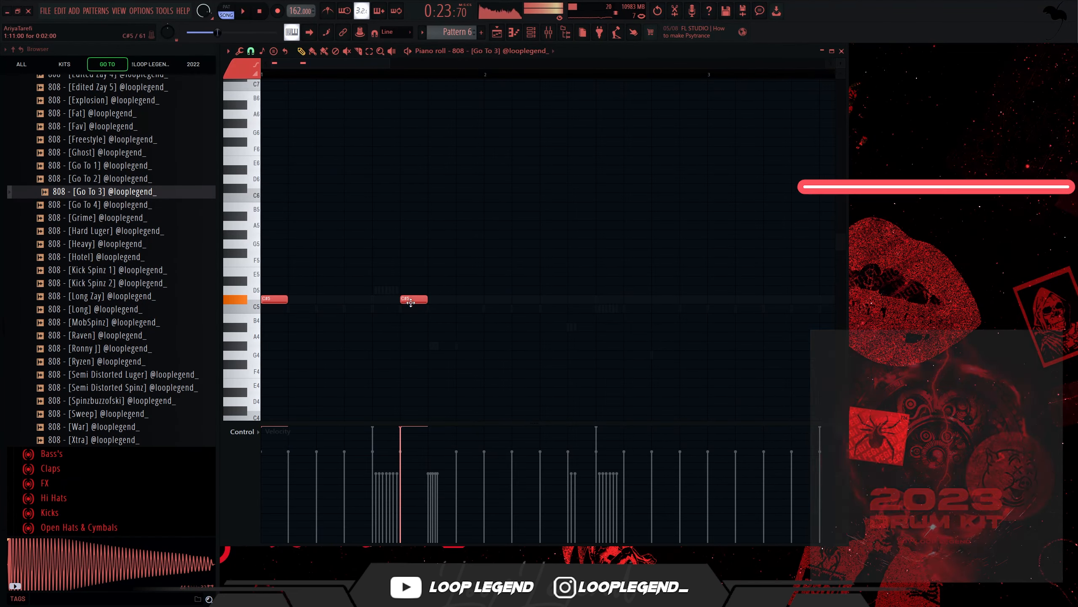
{"action": "left_click", "coordinate": [430, 299]}
{"action": "left_click", "coordinate": [515, 299]}
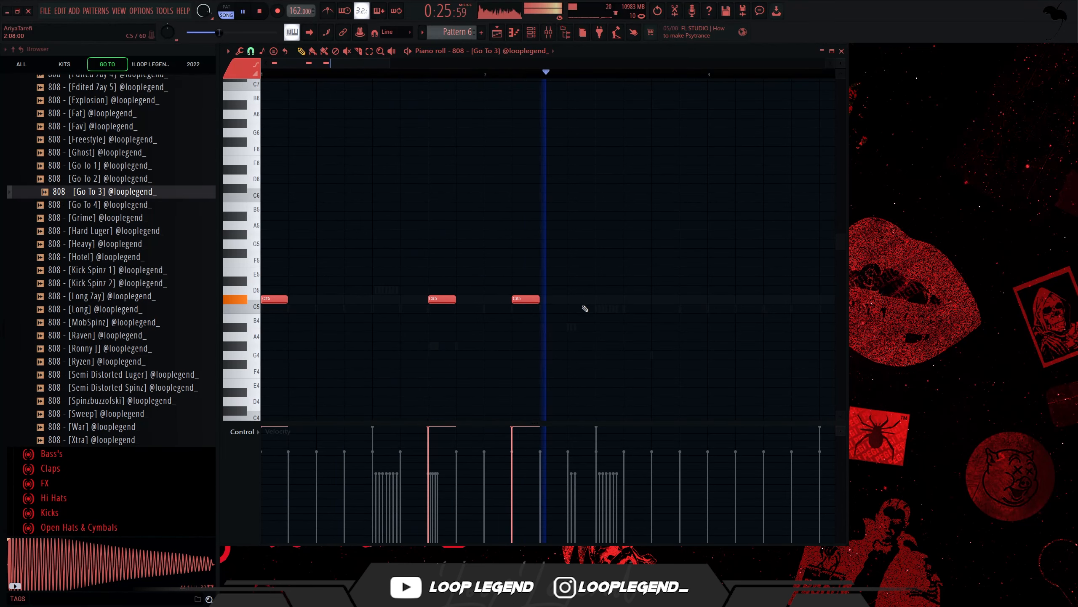
{"action": "left_click", "coordinate": [547, 300]}
{"action": "scroll", "coordinate": [531, 299], "scroll_direction": "down", "scroll_amount": 2}
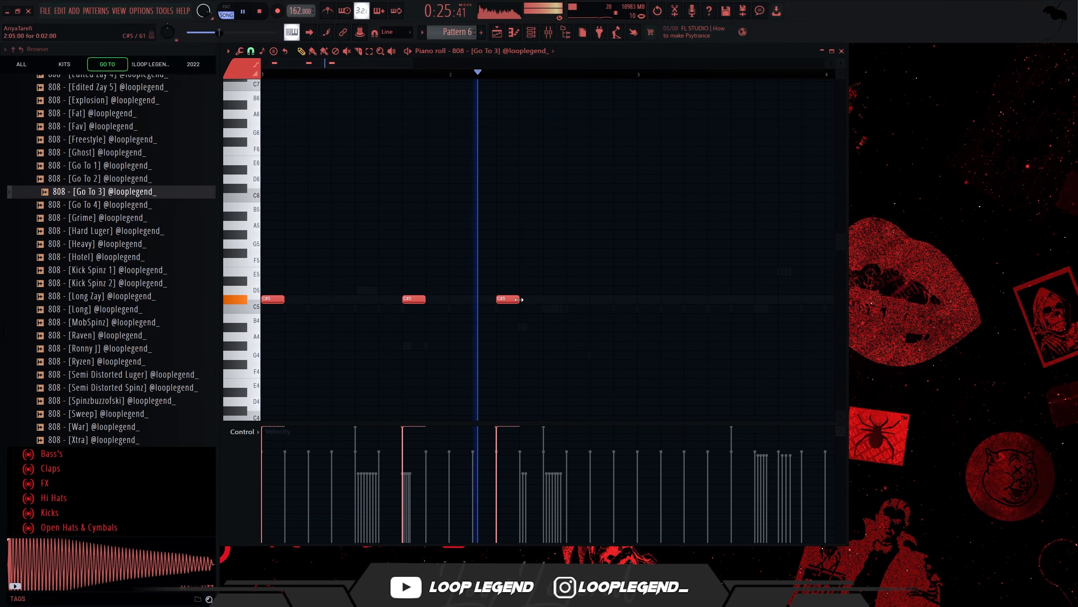
{"action": "left_click", "coordinate": [567, 299]}
{"action": "left_click", "coordinate": [649, 299]}
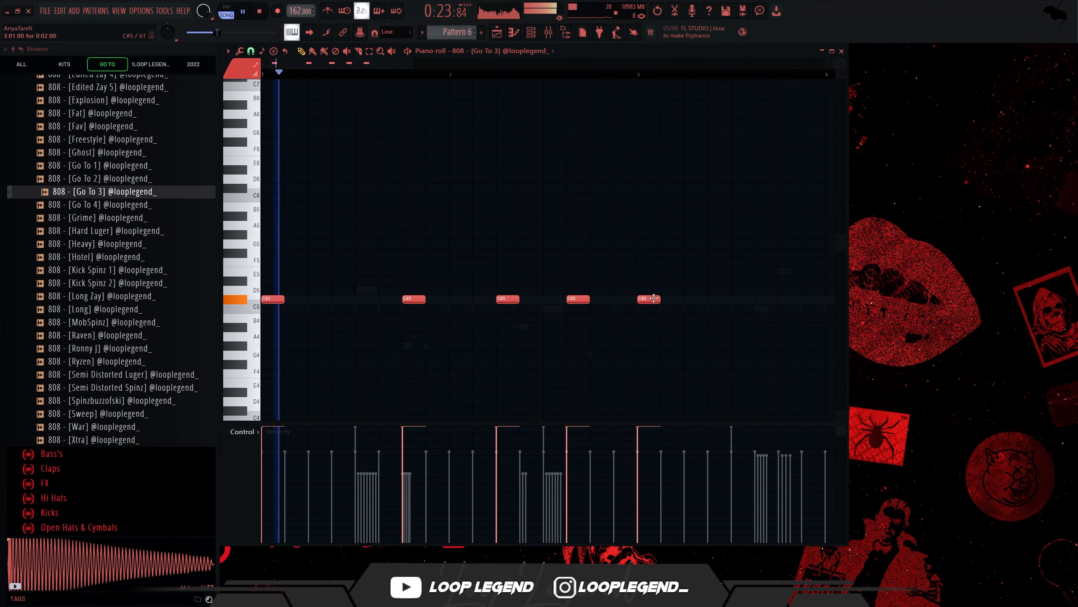
Repeat the two-bar 808 phrase over bars 3 and 4 and add a quieter C#5 note just before bar 3
{"action": "key", "text": "ctrl+l"}
{"action": "right_click", "coordinate": [653, 299]}
{"action": "key", "text": "ctrl+b"}
{"action": "key", "text": "ctrl+a"}
{"action": "left_click_drag", "start_coordinate": [637, 300], "coordinate": [428, 311]}
{"action": "left_click", "coordinate": [385, 299]}
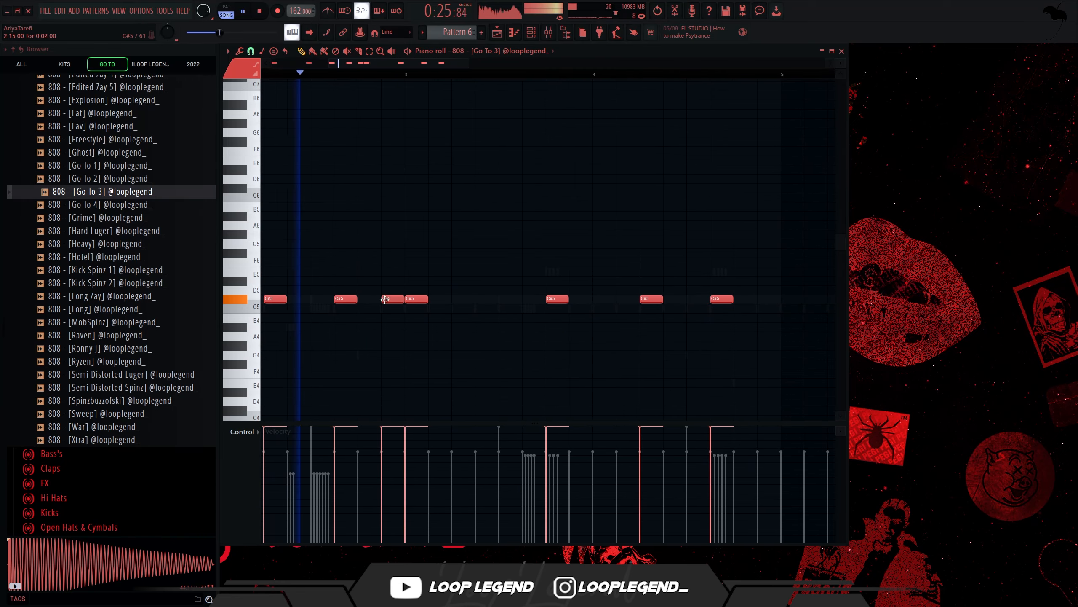
{"action": "left_click_drag", "start_coordinate": [385, 457], "coordinate": [393, 496]}
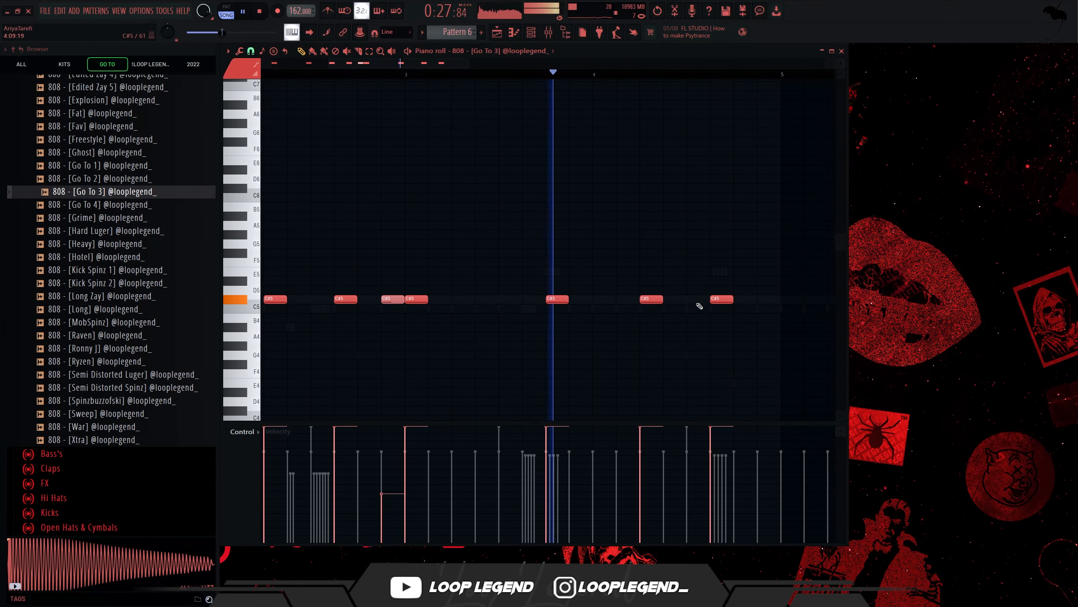
Rework the 808 ending of bar 4 into a short run of E5, D#5 and C#5 notes
{"action": "left_click", "coordinate": [681, 290]}
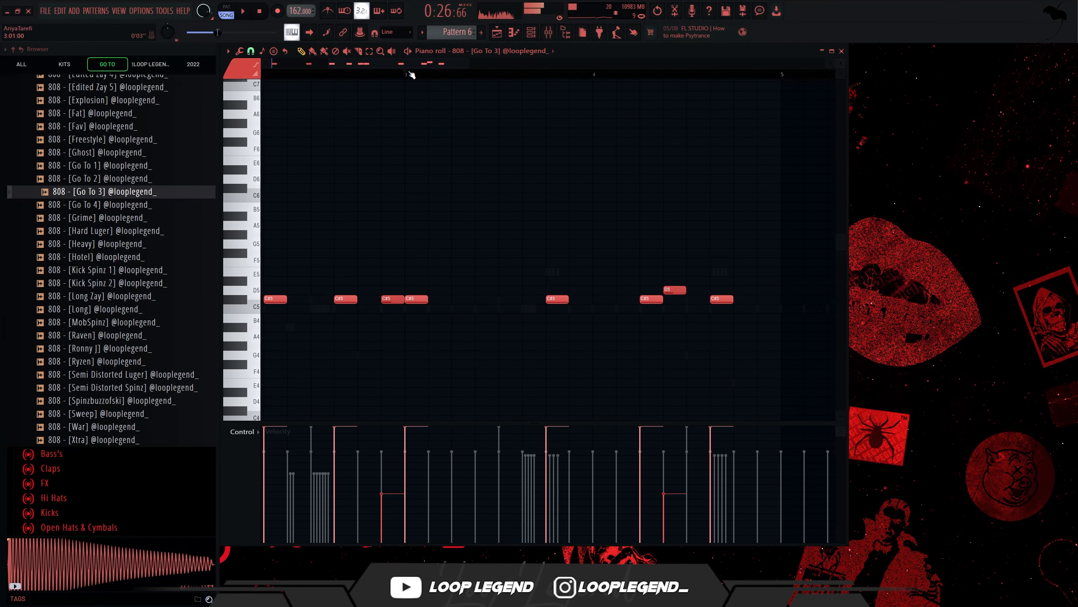
{"action": "right_click", "coordinate": [669, 290]}
{"action": "left_click", "coordinate": [673, 272]}
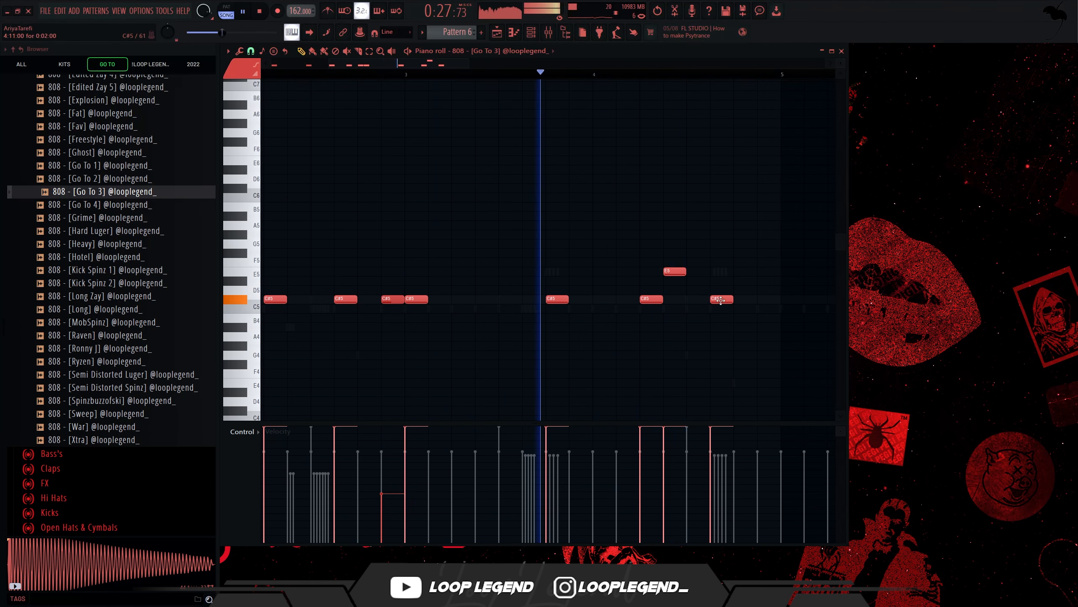
{"action": "left_click_drag", "start_coordinate": [721, 300], "coordinate": [744, 282]}
{"action": "key", "text": "space"}
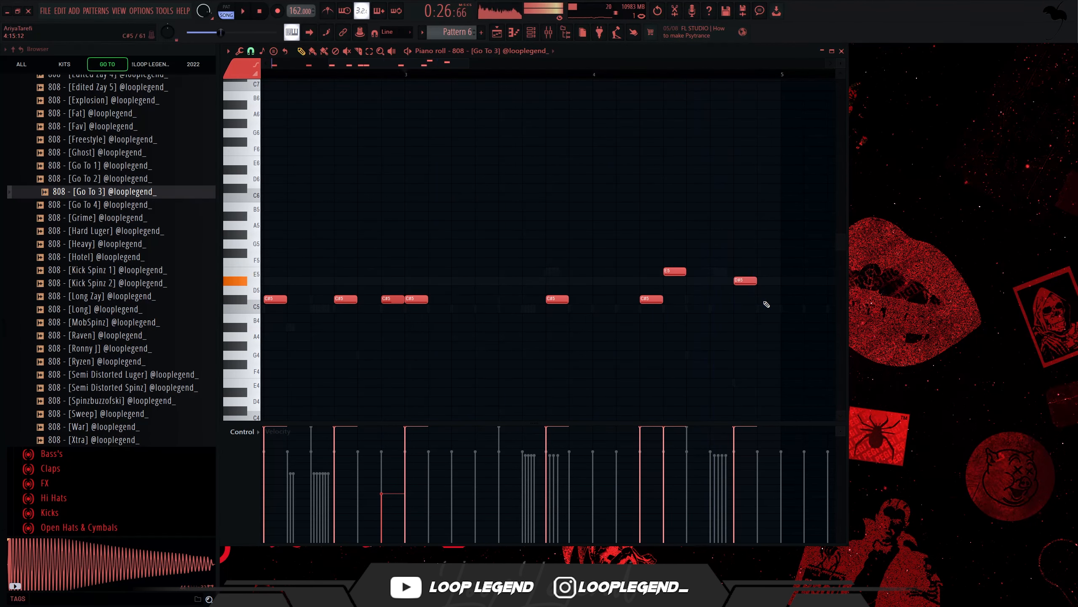
{"action": "left_click", "coordinate": [722, 280]}
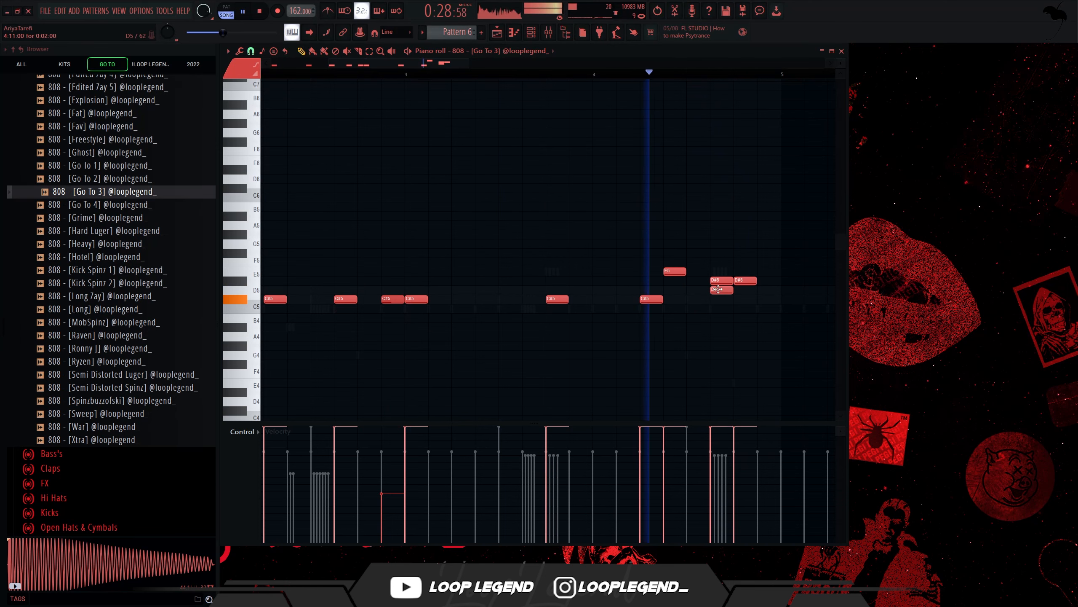
{"action": "left_click_drag", "start_coordinate": [747, 281], "coordinate": [771, 299]}
Duplicate the four-bar 808 line into bars 5 to 8 and lower the velocity of the C#5 note just before bar 5
{"action": "scroll", "coordinate": [646, 334], "scroll_direction": "down", "scroll_amount": 5}
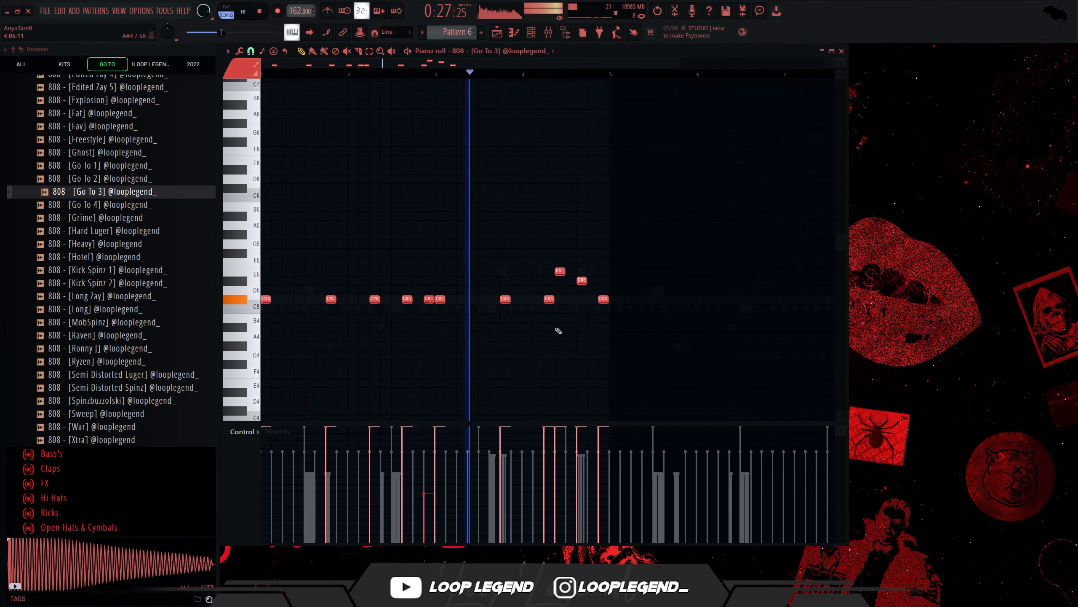
{"action": "key", "text": "ctrl+b"}
{"action": "left_click_drag", "start_coordinate": [442, 346], "coordinate": [462, 356]}
{"action": "scroll", "coordinate": [473, 379], "scroll_direction": "up", "scroll_amount": 5}
{"action": "left_click", "coordinate": [465, 450]}
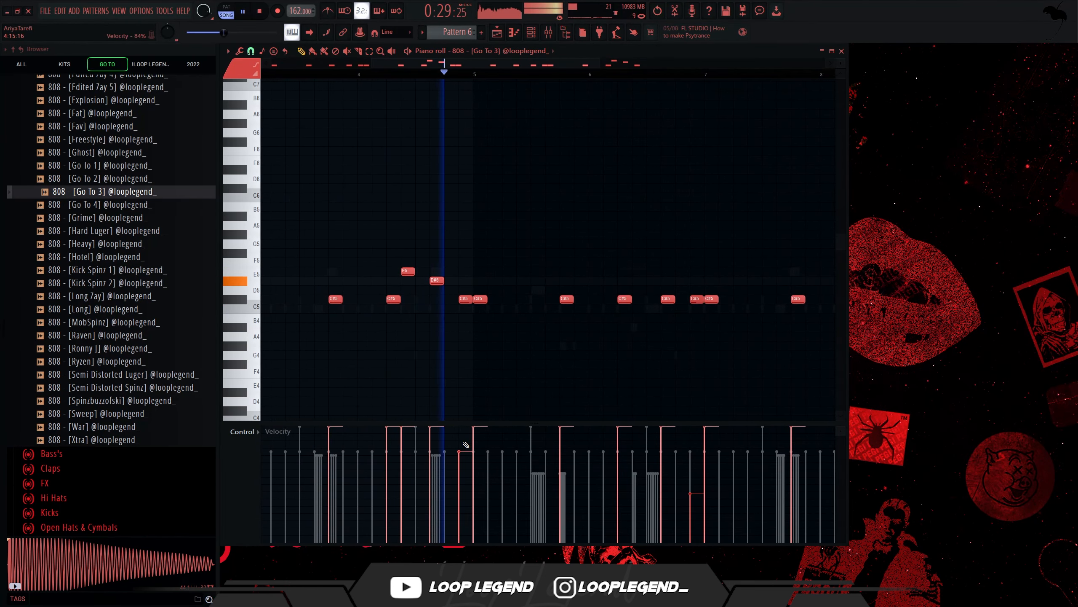
Add a quieter C#5 808 note in bar 6, directly after that bar's first C#5 note
{"action": "scroll", "coordinate": [471, 408], "scroll_direction": "down", "scroll_amount": 5}
{"action": "scroll", "coordinate": [534, 307], "scroll_direction": "up", "scroll_amount": 4}
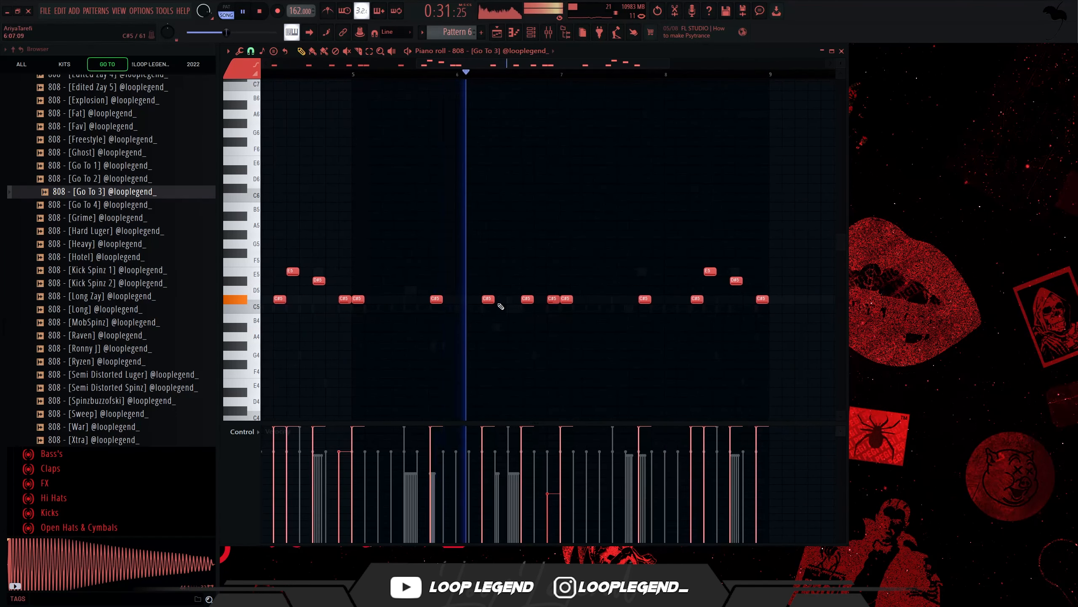
{"action": "left_click", "coordinate": [501, 426]}
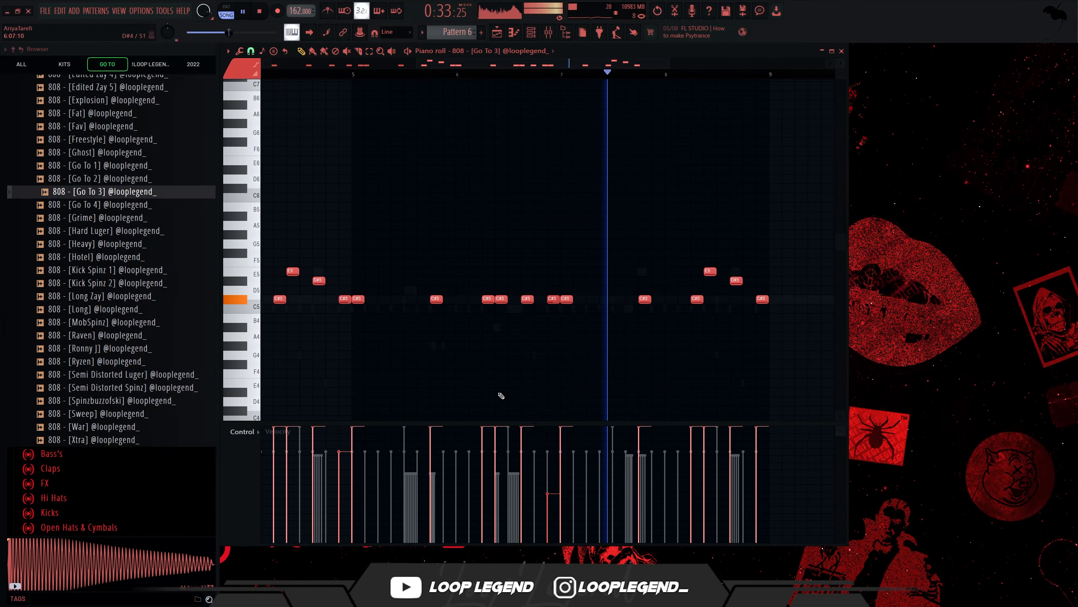
{"action": "scroll", "coordinate": [763, 284], "scroll_direction": "up", "scroll_amount": 3}
{"action": "key", "text": "space"}
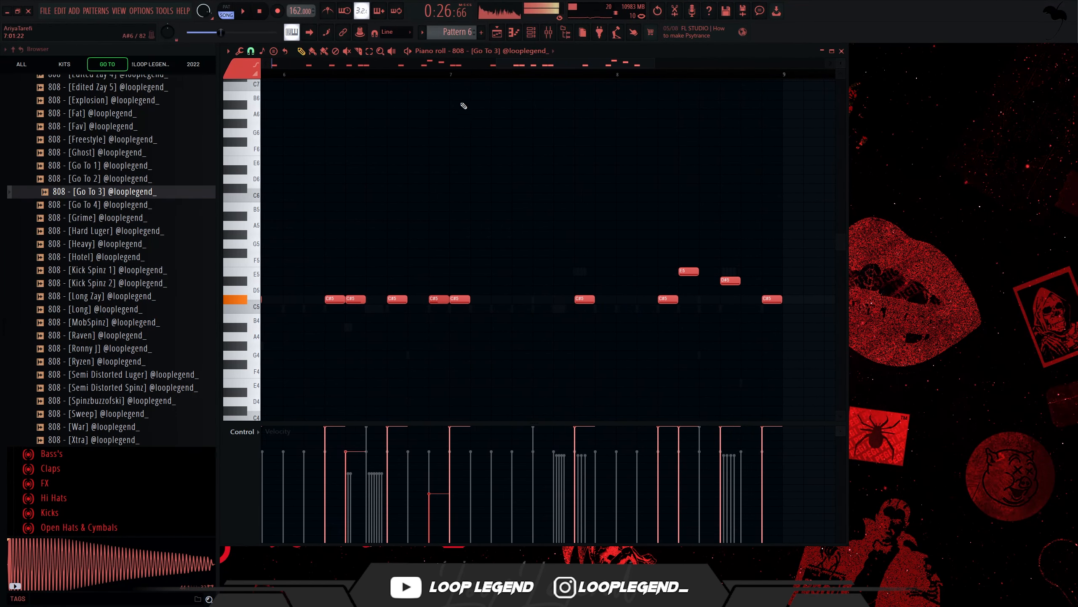
Add an extra C#5 808 note at 8:03 and shift bar 8's E5 note later, directly before the D#5
{"action": "left_click", "coordinate": [454, 74]}
{"action": "key", "text": "space"}
{"action": "scroll", "coordinate": [662, 289], "scroll_direction": "up", "scroll_amount": 2}
{"action": "left_click", "coordinate": [641, 300]}
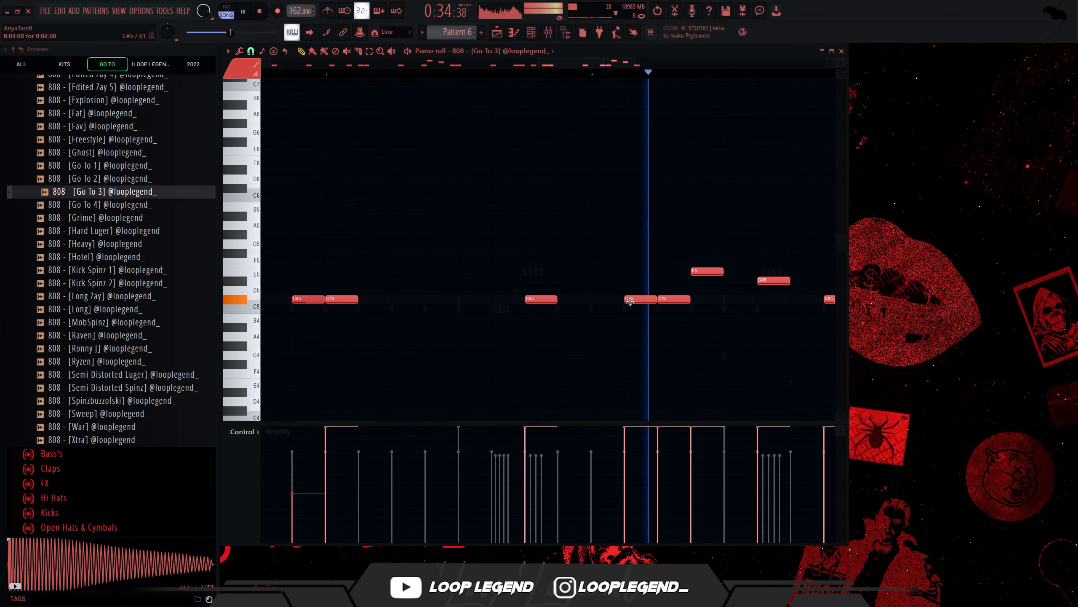
{"action": "left_click_drag", "start_coordinate": [608, 277], "coordinate": [420, 295]}
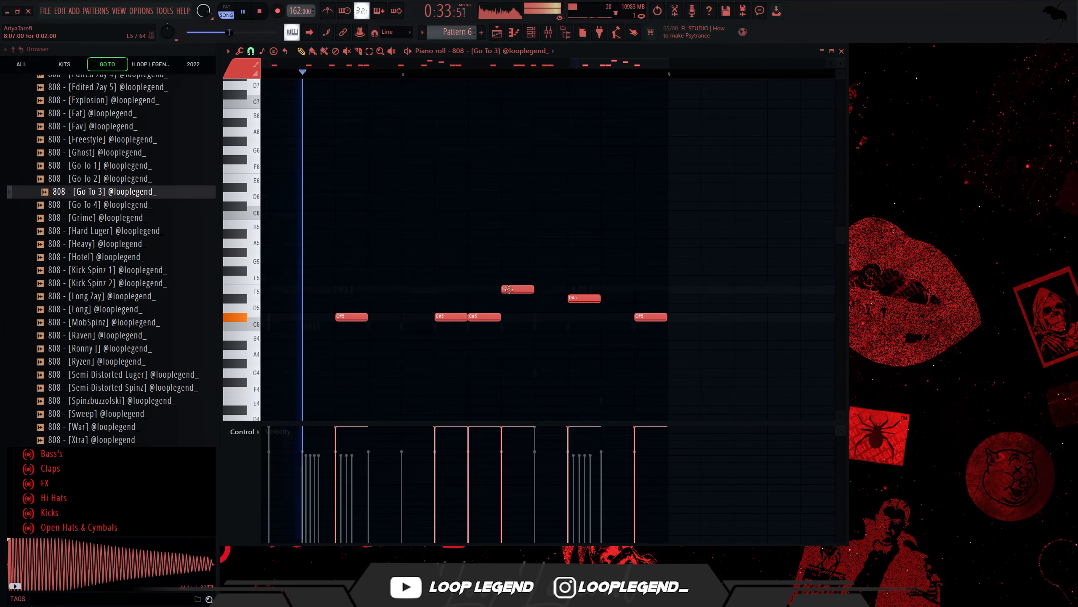
{"action": "left_click_drag", "start_coordinate": [508, 290], "coordinate": [541, 289]}
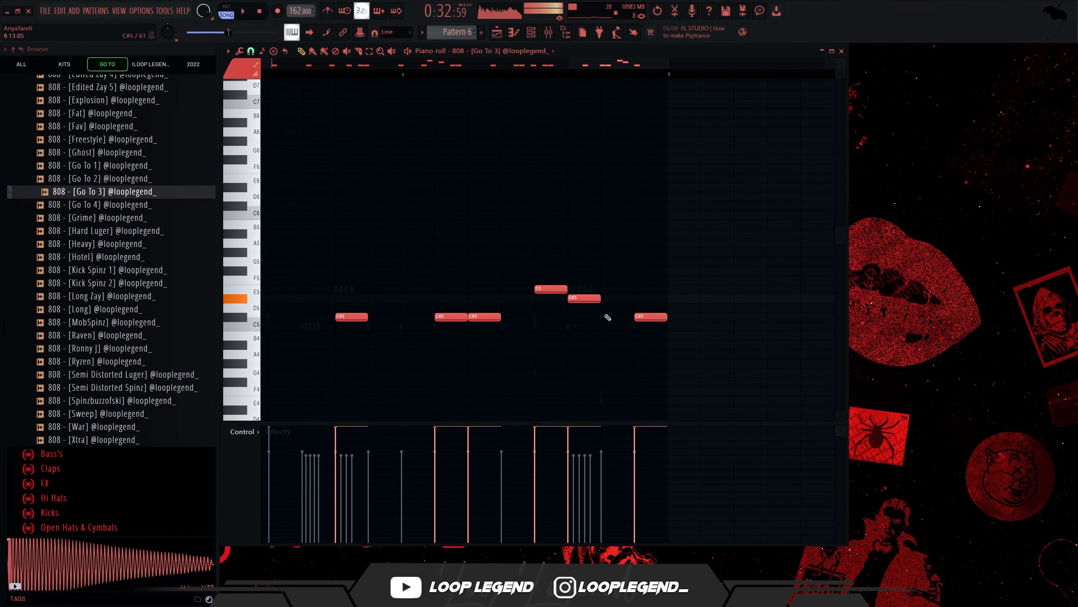
Load Open Hat - [Dry Reversed] from the drum kit's Open Hats & Cymbals folder into a new channel
{"action": "scroll", "coordinate": [602, 320], "scroll_direction": "down", "scroll_amount": 2}
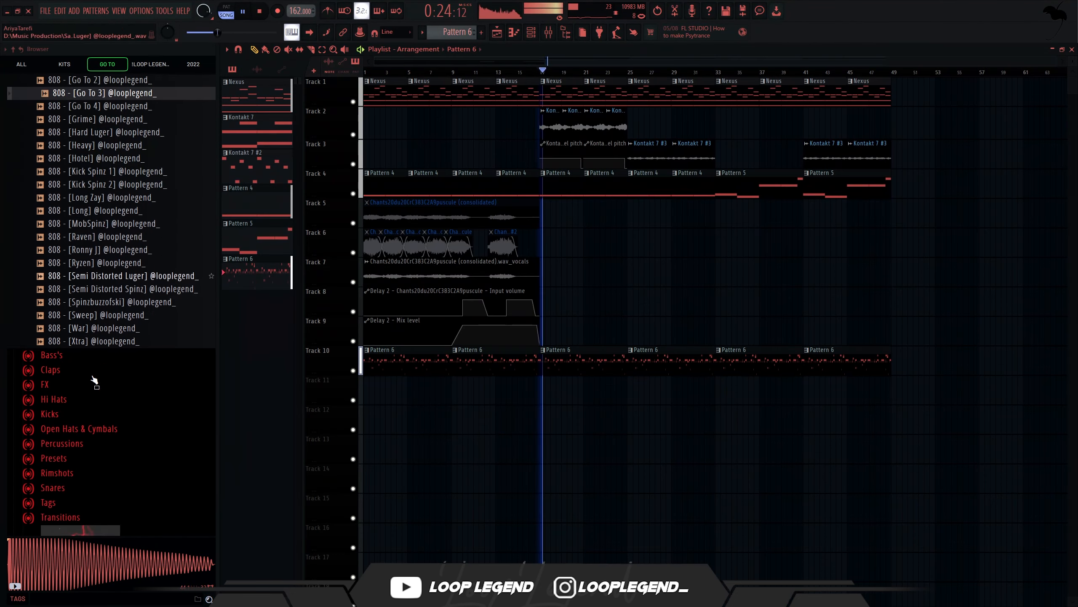
{"action": "scroll", "coordinate": [91, 298], "scroll_direction": "down", "scroll_amount": 3}
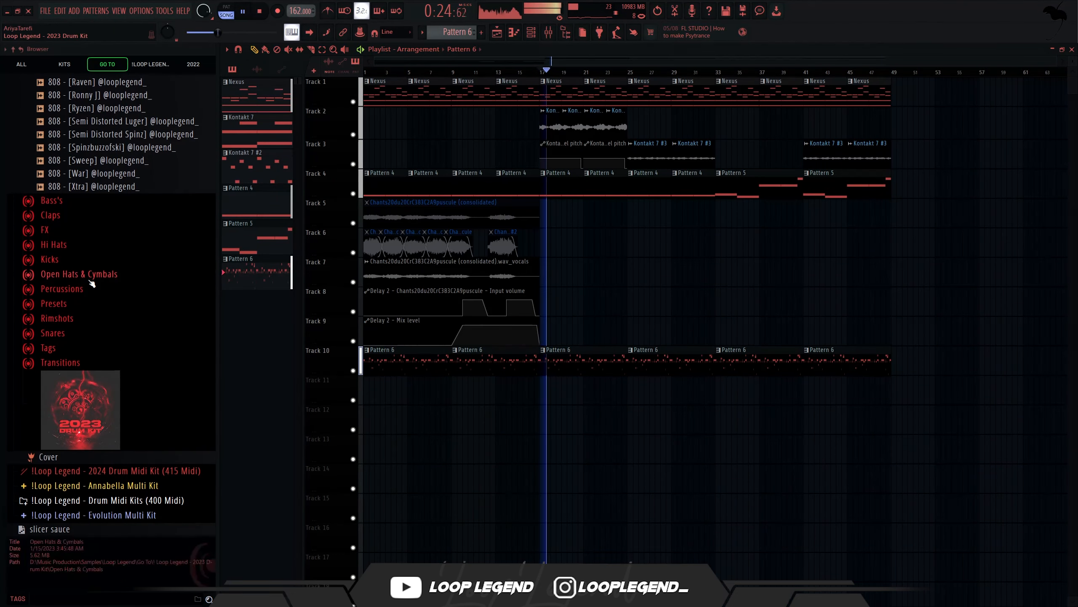
{"action": "left_click", "coordinate": [85, 251]}
{"action": "left_click", "coordinate": [138, 291]}
{"action": "key", "text": "space"}
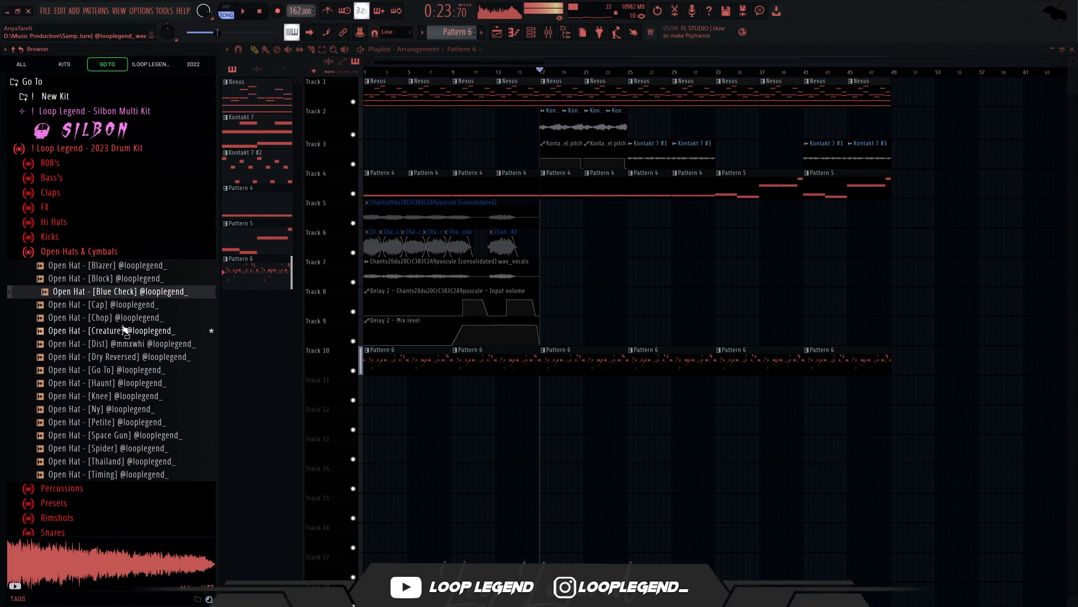
{"action": "left_click", "coordinate": [127, 356]}
{"action": "right_click", "coordinate": [128, 356]}
{"action": "left_click", "coordinate": [140, 366]}
Place two C5 Dry Reversed open hat notes in bar 3 and drop the second note's velocity to zero
{"action": "key", "text": "F6"}
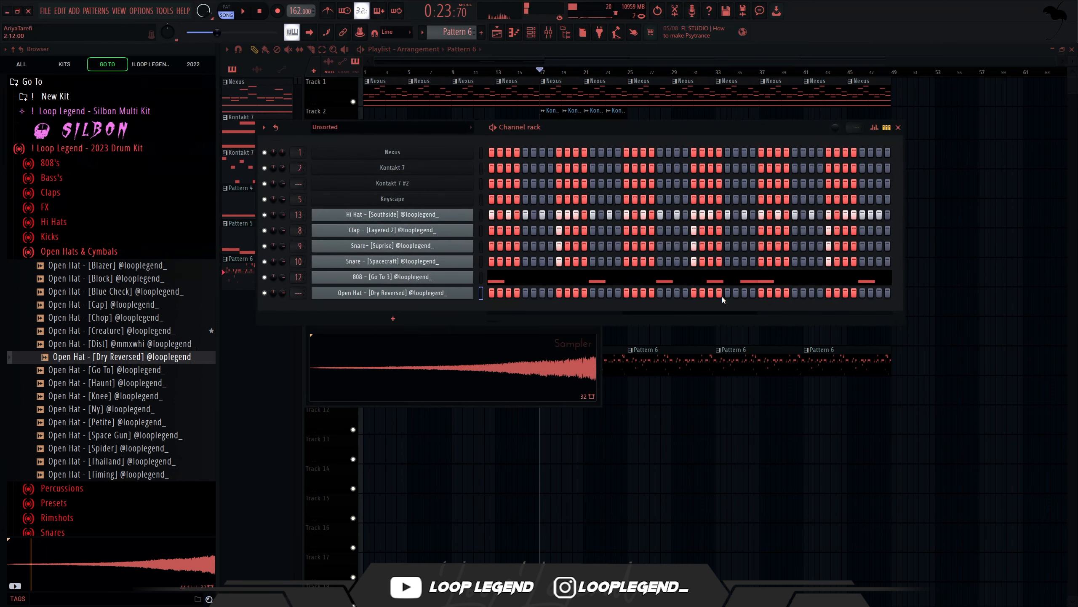
{"action": "key", "text": "F7"}
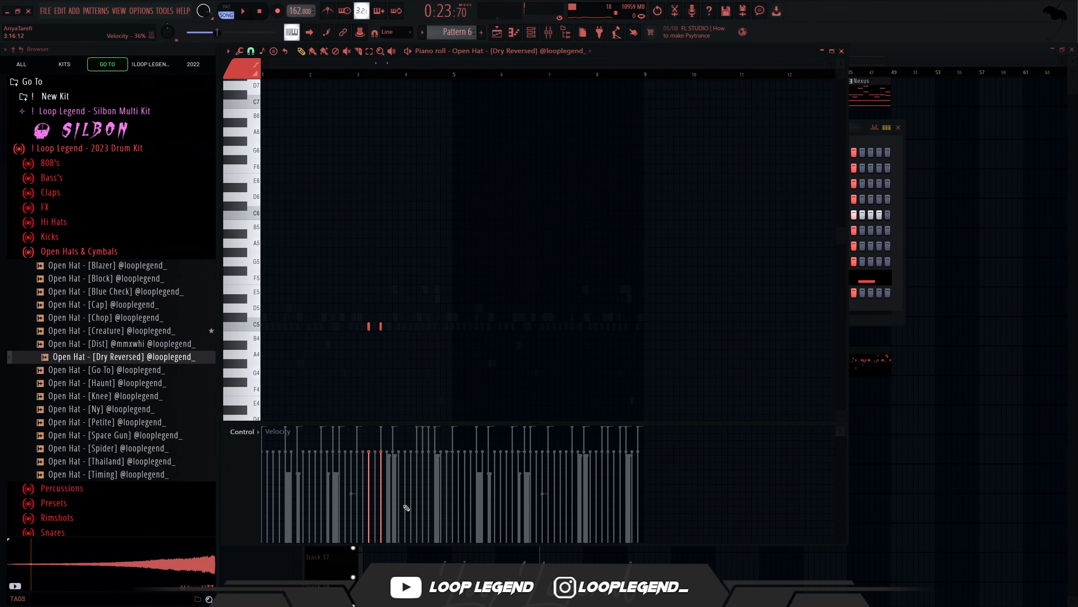
{"action": "left_click_drag", "start_coordinate": [382, 510], "coordinate": [381, 542]}
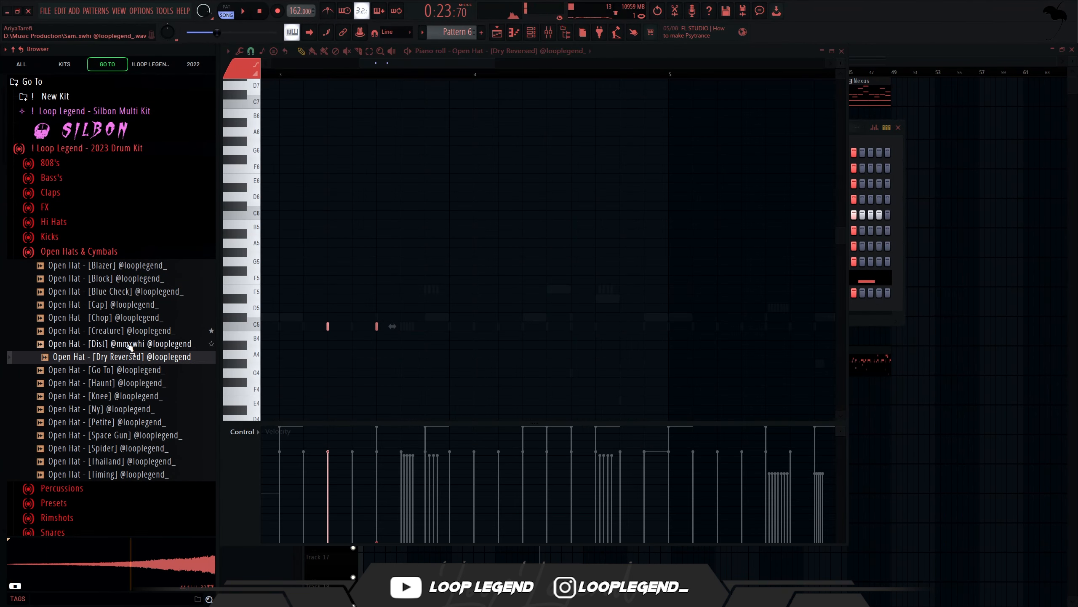
Audition the Dist and Creature open hats and load Open Hat - [Creature] into a new channel
{"action": "left_click", "coordinate": [128, 345]}
{"action": "left_click", "coordinate": [129, 335]}
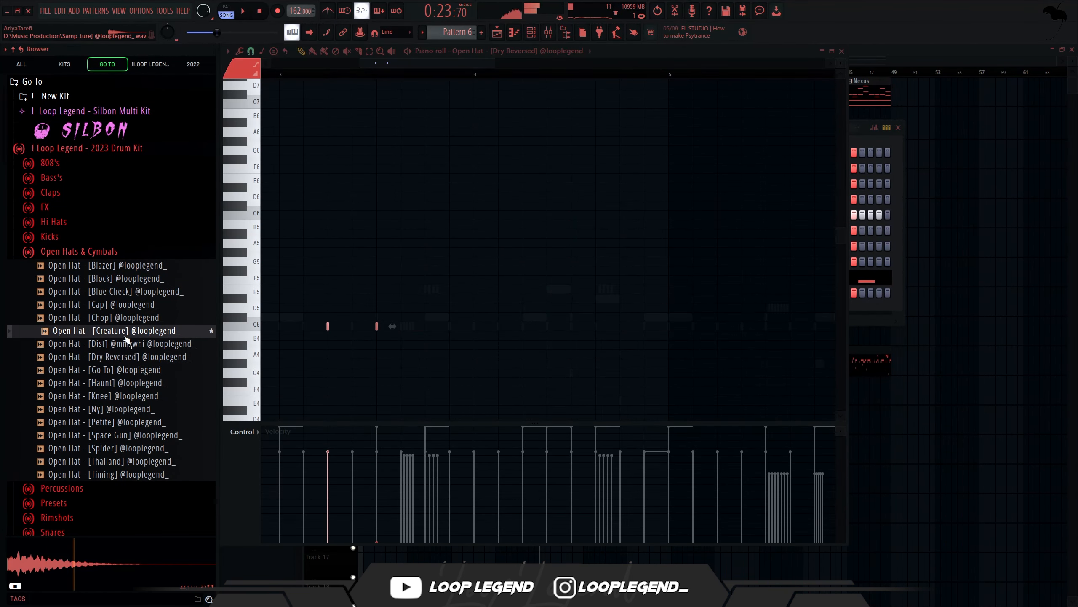
{"action": "right_click", "coordinate": [124, 337]}
{"action": "left_click", "coordinate": [140, 350]}
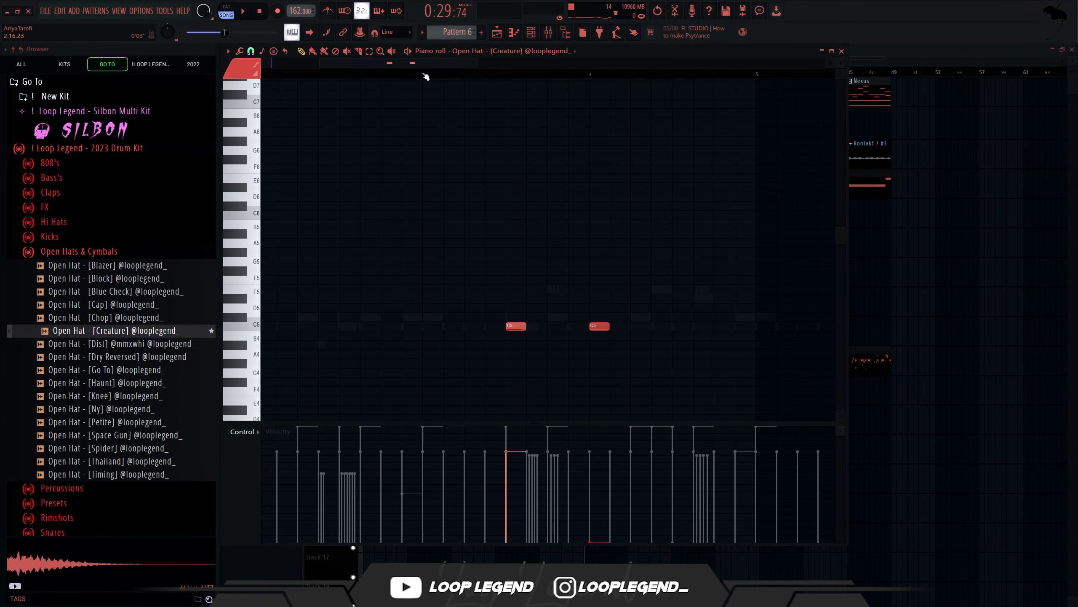
Move the two Creature open hat notes to 4:09 and 5:01, and lower the Dry Reversed notes to B4 in bar 4
{"action": "left_click_drag", "start_coordinate": [465, 248], "coordinate": [632, 391]}
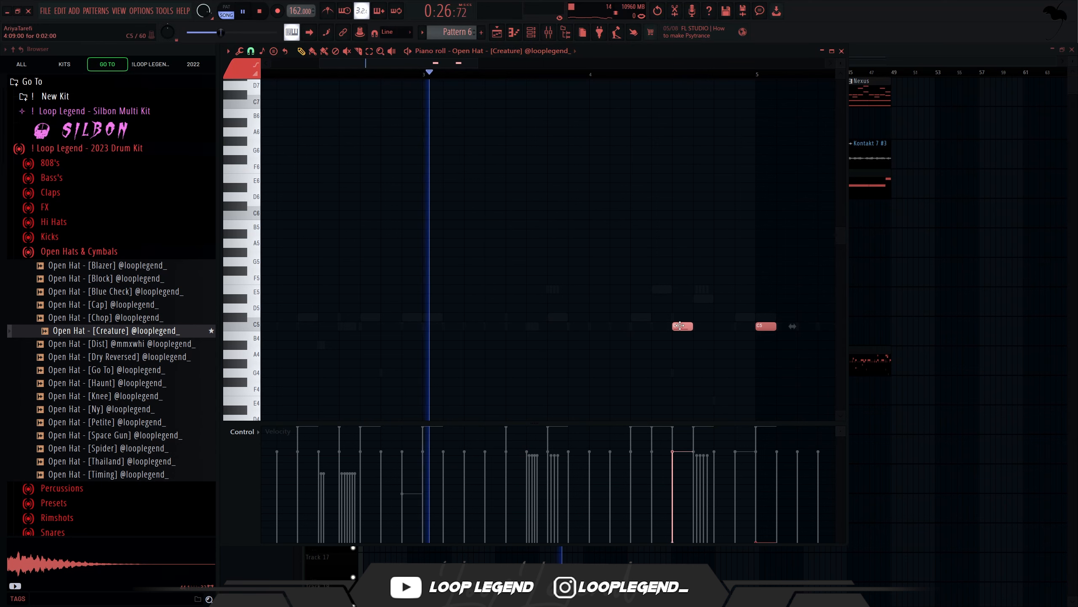
{"action": "scroll", "coordinate": [680, 325], "scroll_direction": "down", "scroll_amount": 2}
{"action": "left_click_drag", "start_coordinate": [635, 326], "coordinate": [635, 345]}
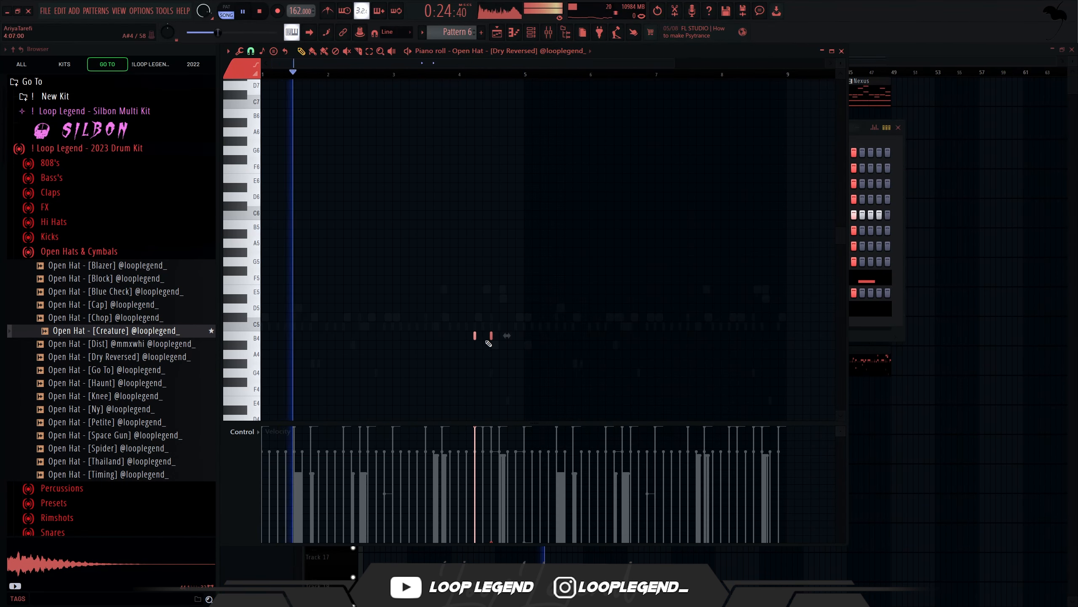
Copy the two Dry Reversed notes into the second half of bar 2 and duplicate the open hat phrase into the following bars
{"action": "scroll", "coordinate": [489, 343], "scroll_direction": "up", "scroll_amount": 3}
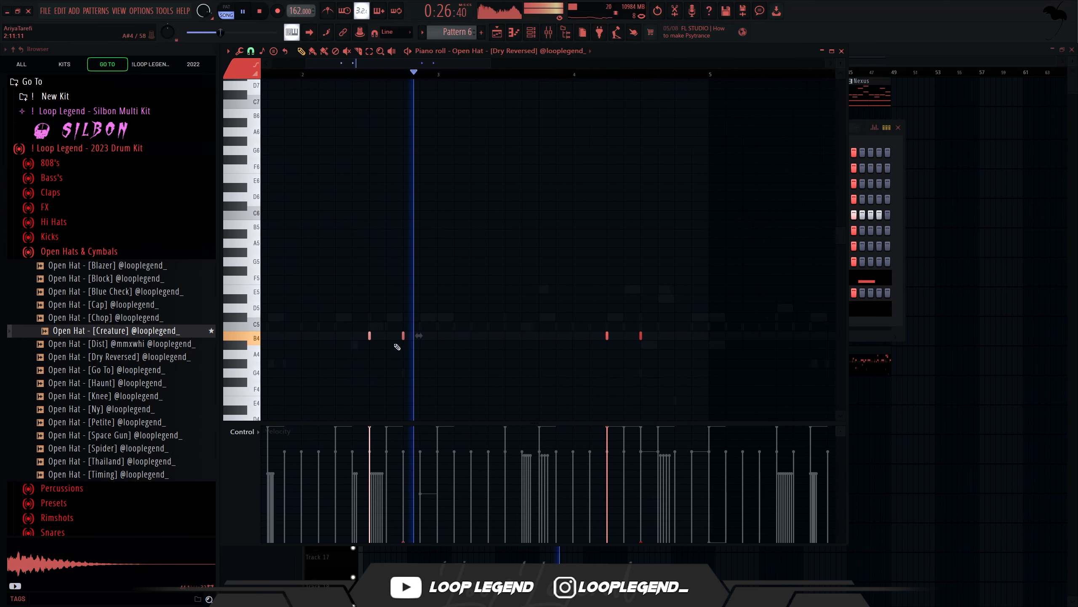
{"action": "scroll", "coordinate": [397, 346], "scroll_direction": "up", "scroll_amount": 2}
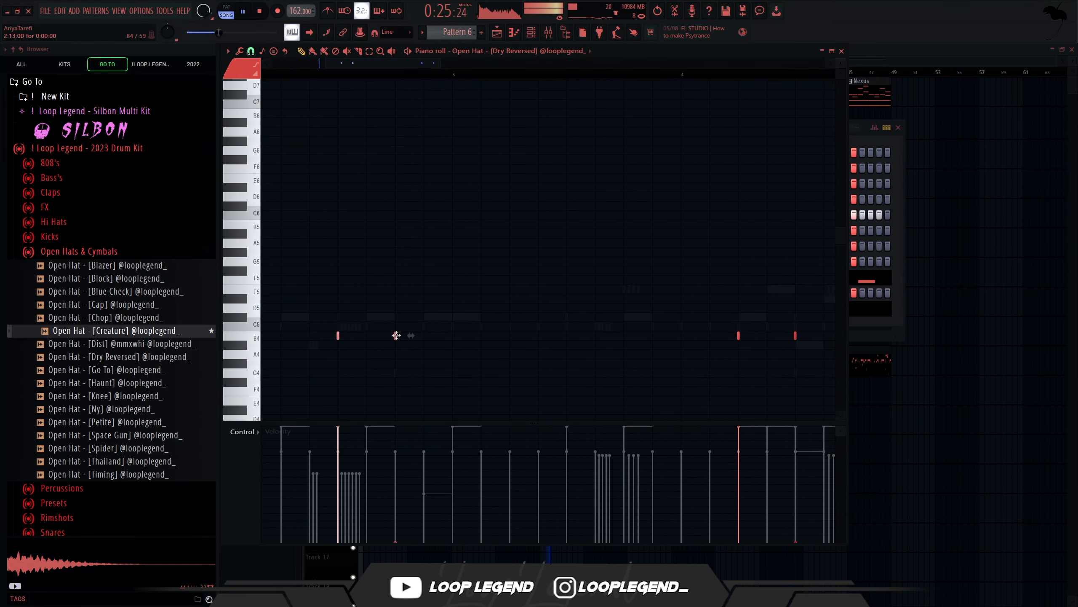
{"action": "scroll", "coordinate": [396, 335], "scroll_direction": "down", "scroll_amount": 5}
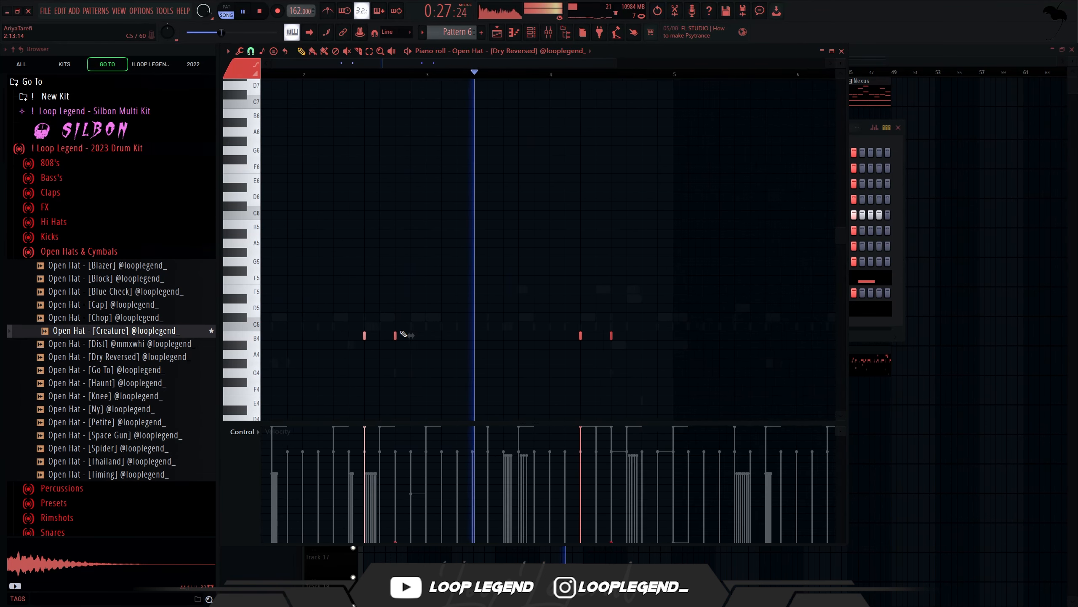
{"action": "left_click_drag", "start_coordinate": [570, 74], "coordinate": [262, 76]}
{"action": "key", "text": "ctrl+b"}
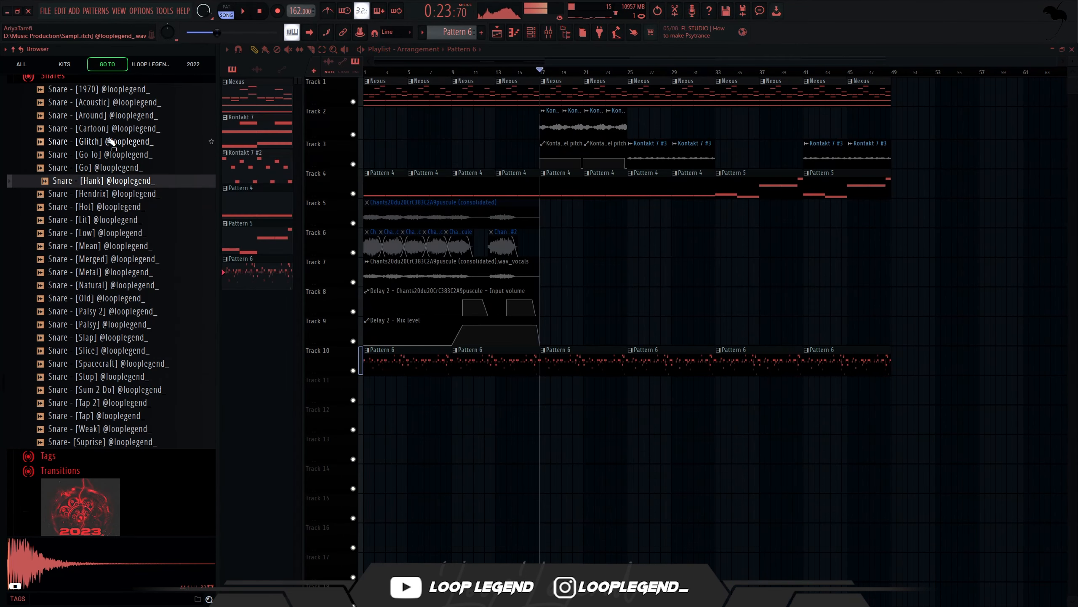
Audition the Go and Go To snares and load Snare - [Go To] into a new channel
{"action": "left_click", "coordinate": [96, 167]}
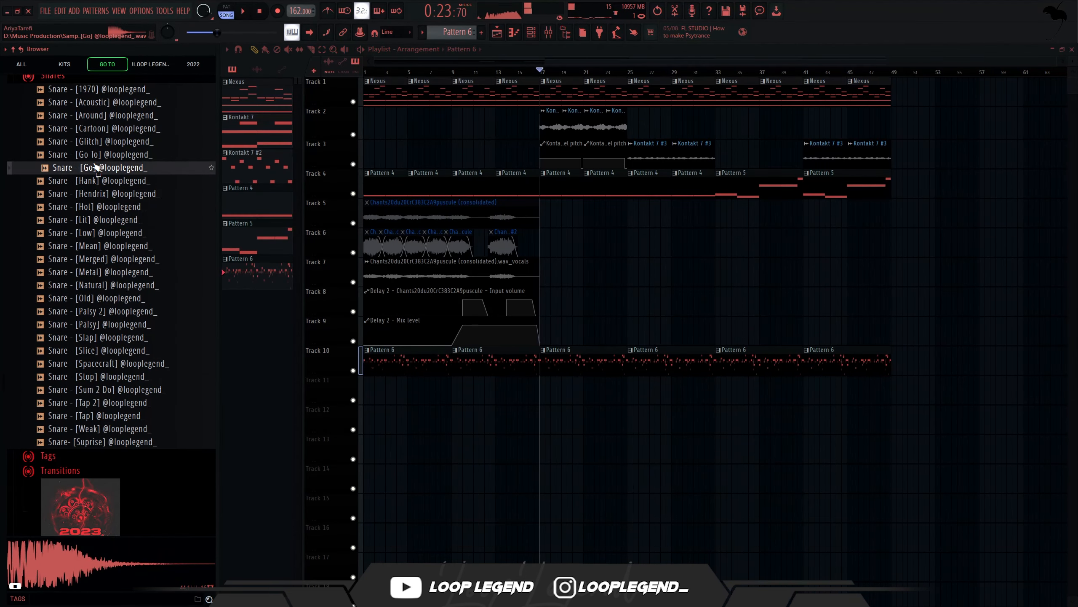
{"action": "left_click", "coordinate": [104, 155]}
{"action": "scroll", "coordinate": [87, 434], "scroll_direction": "down", "scroll_amount": 3}
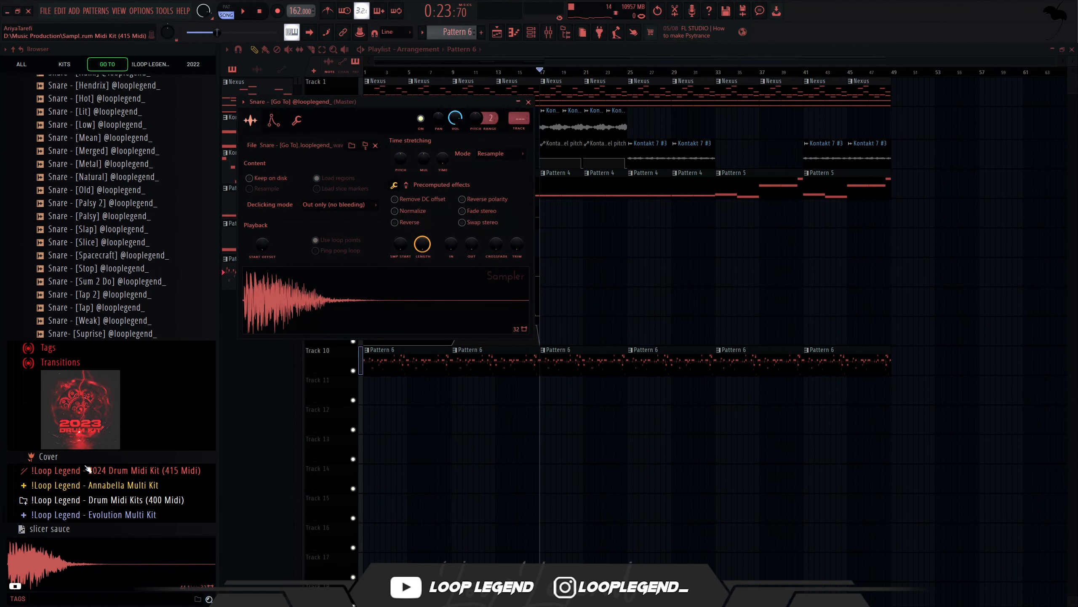
Try the Snare 162bpm #3 MIDI from the 2024 Drum Midi Kit on the Go To snare, transposed up one octave
{"action": "left_click", "coordinate": [91, 469]}
{"action": "scroll", "coordinate": [99, 393], "scroll_direction": "down", "scroll_amount": 5}
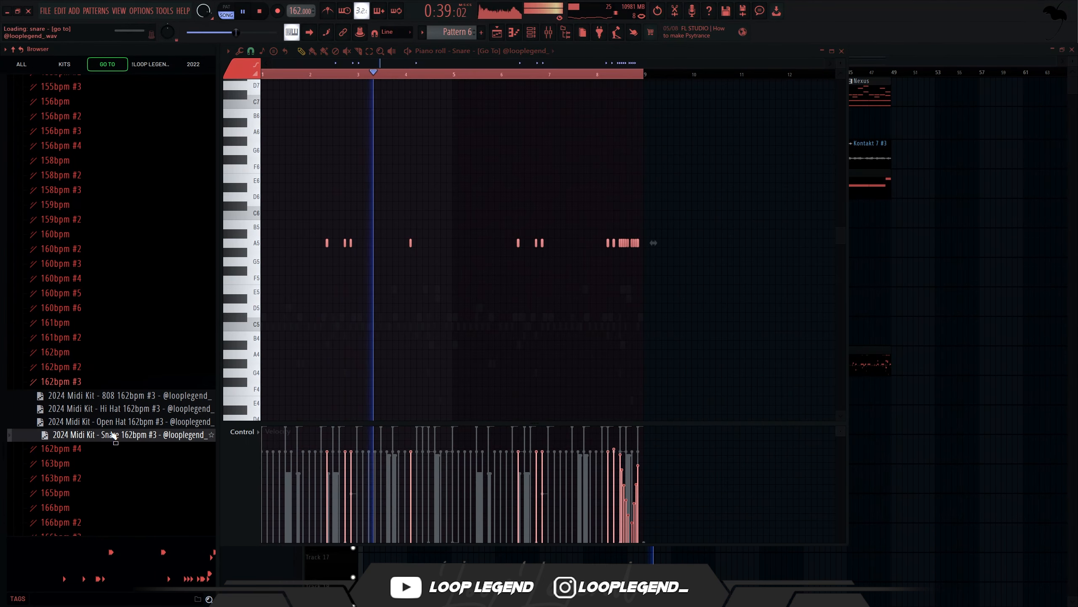
{"action": "key", "text": "ctrl+a"}
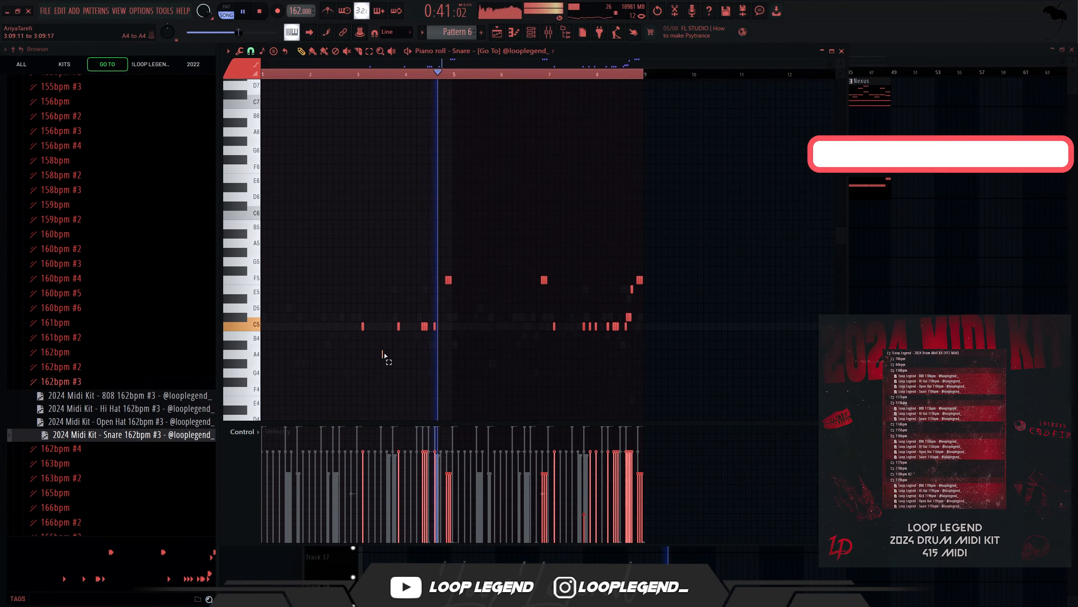
{"action": "key", "text": "ctrl+Up"}
Load the Snare 162bpm #4 MIDI into the Go To snare's piano roll and transpose all its notes up one octave
{"action": "left_click", "coordinate": [61, 448]}
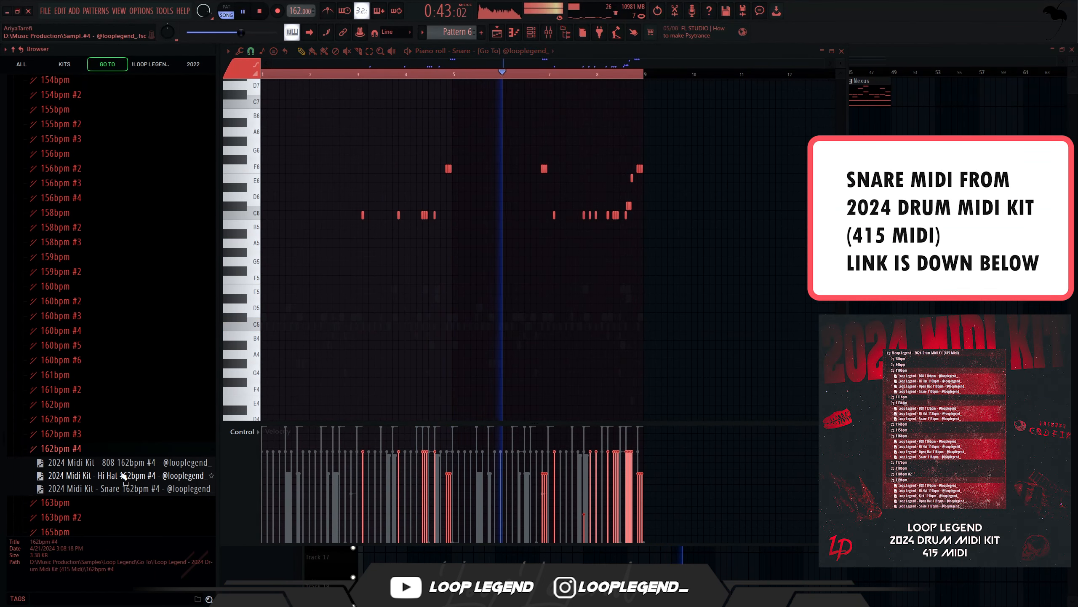
{"action": "left_click_drag", "start_coordinate": [128, 488], "coordinate": [388, 367]}
{"action": "key", "text": "ctrl+a"}
{"action": "key", "text": "ctrl+Up"}
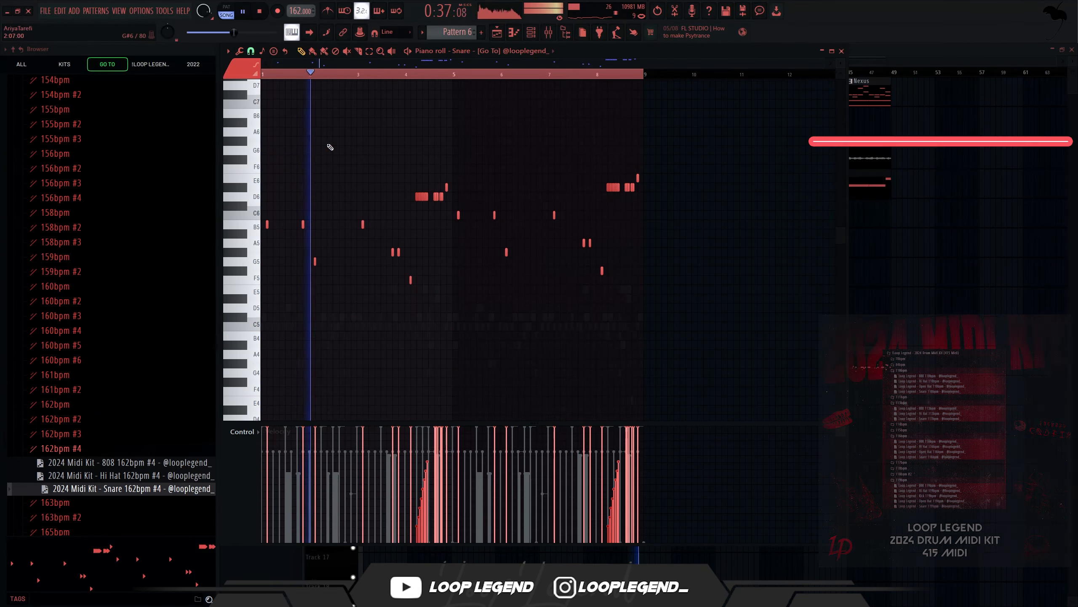
Lower all the Go To snare notes by six semitones
{"action": "key", "text": "shift+Down"}
{"action": "key", "text": "shift+Down"}
{"action": "key", "text": "shift+Down"}
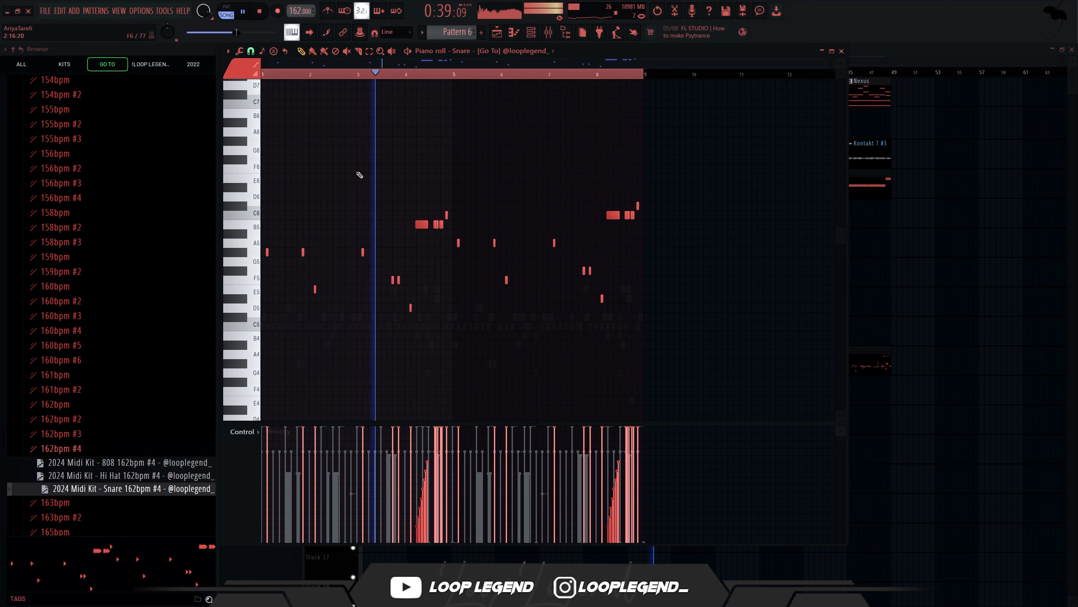
{"action": "key", "text": "shift+Down"}
{"action": "key", "text": "shift+Down"}
{"action": "key", "text": "shift+Down"}
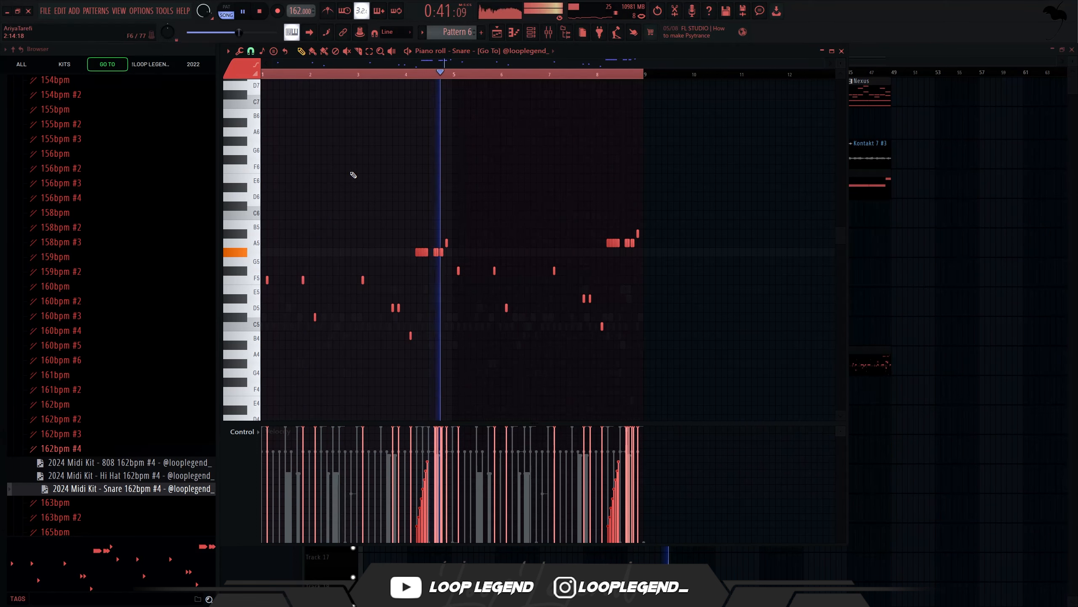
Delete the snare roll in bar 4 and lower the roll in bar 8 by four semitones
{"action": "left_click_drag", "start_coordinate": [381, 211], "coordinate": [460, 264]}
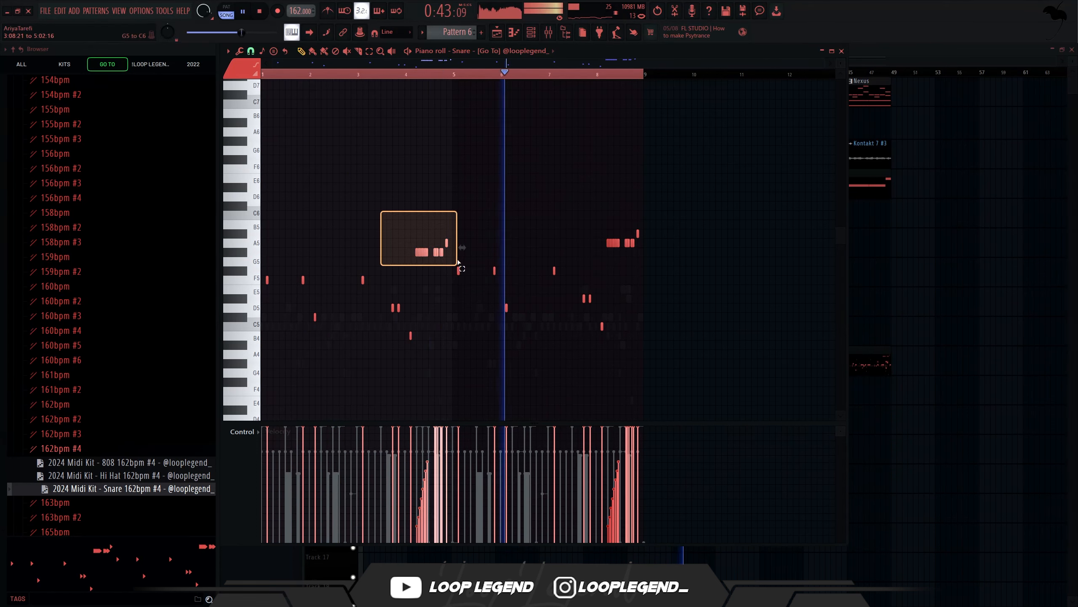
{"action": "key", "text": "Delete"}
{"action": "scroll", "coordinate": [611, 271], "scroll_direction": "up", "scroll_amount": 2}
{"action": "left_click_drag", "start_coordinate": [681, 281], "coordinate": [591, 217]}
{"action": "key", "text": "shift+Down"}
{"action": "key", "text": "shift+Down"}
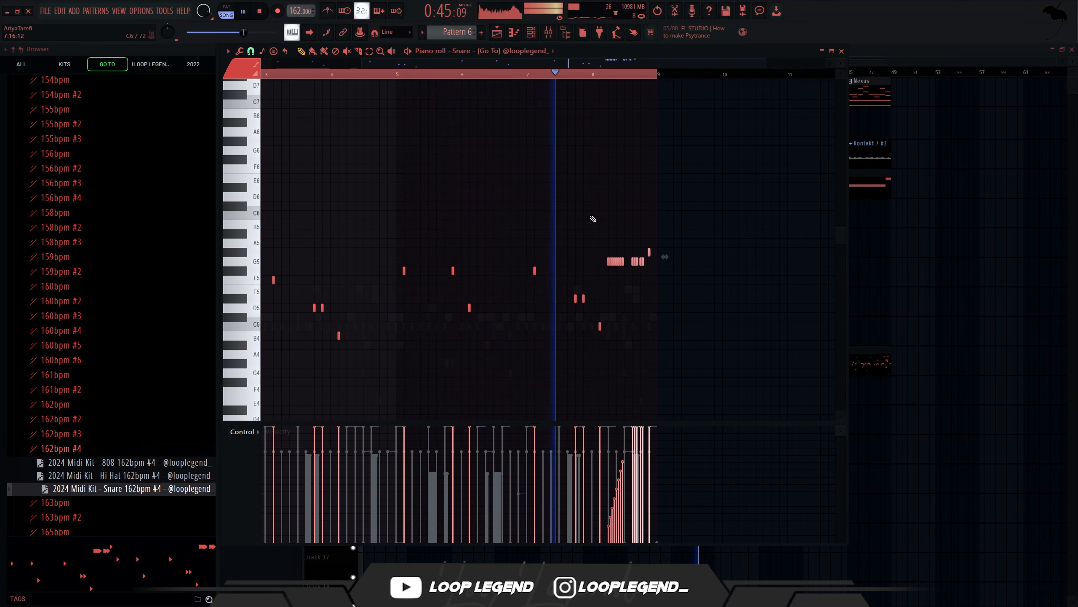
{"action": "key", "text": "shift+Down"}
{"action": "key", "text": "shift+Down"}
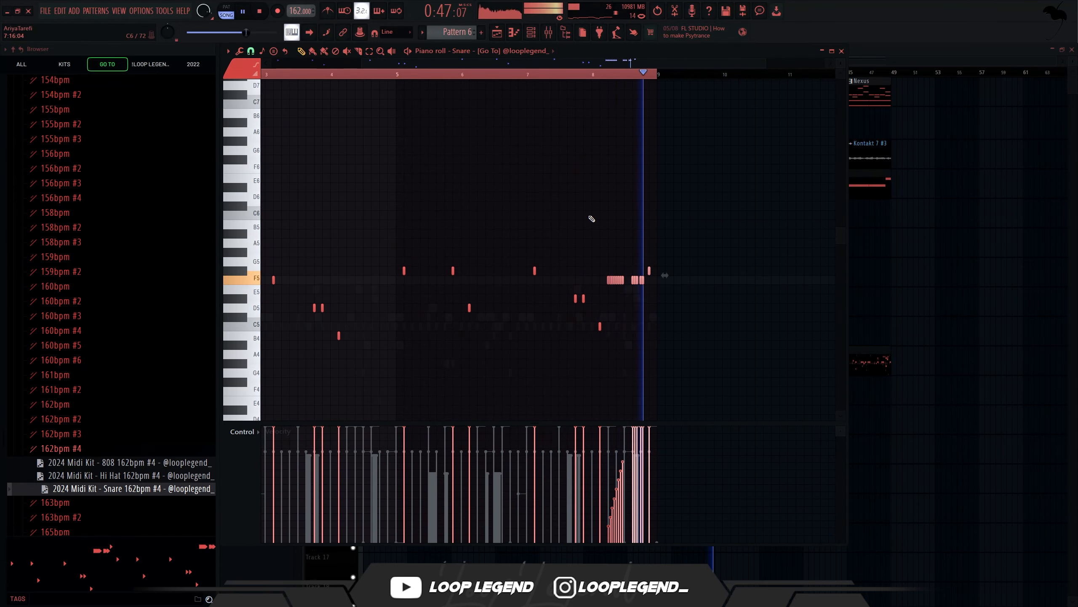
Make the Pattern 6 clip at bar 33 unique as Pattern 7 and replace the clip at bar 41 with Pattern 7
{"action": "key", "text": "F12"}
{"action": "key", "text": "F5"}
{"action": "left_click", "coordinate": [609, 350]}
{"action": "left_click", "coordinate": [631, 435]}
{"action": "right_click", "coordinate": [757, 368]}
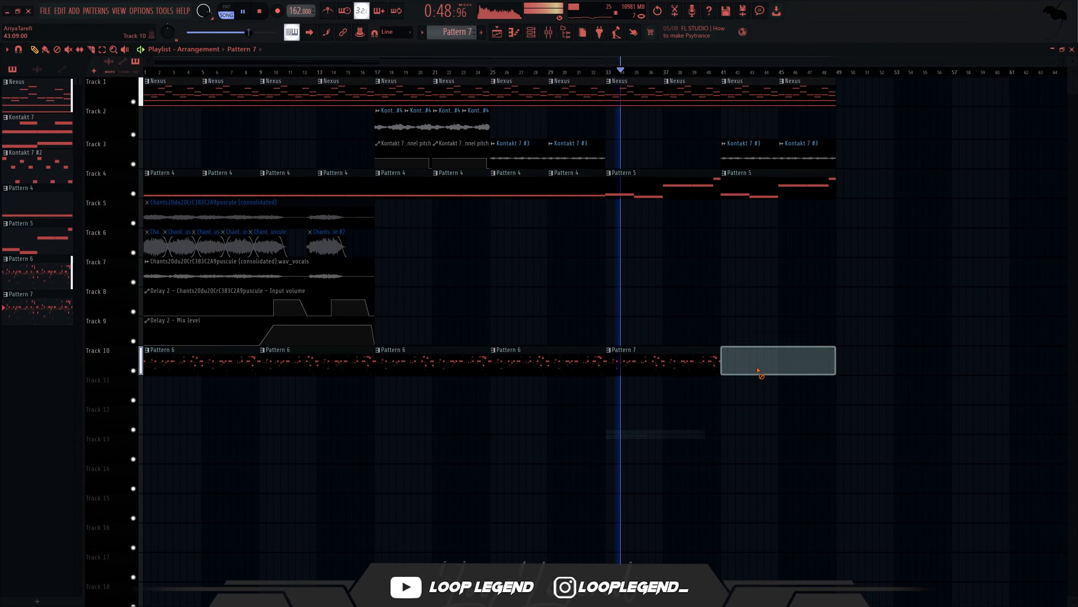
{"action": "left_click", "coordinate": [758, 369]}
In Pattern 7's 808 piano roll, lower the notes in bars 1 and 2 to A4 and move those in bars 3 and 4 to G#5
{"action": "key", "text": "F7"}
{"action": "left_click_drag", "start_coordinate": [467, 64], "coordinate": [367, 78]}
{"action": "key", "text": "space"}
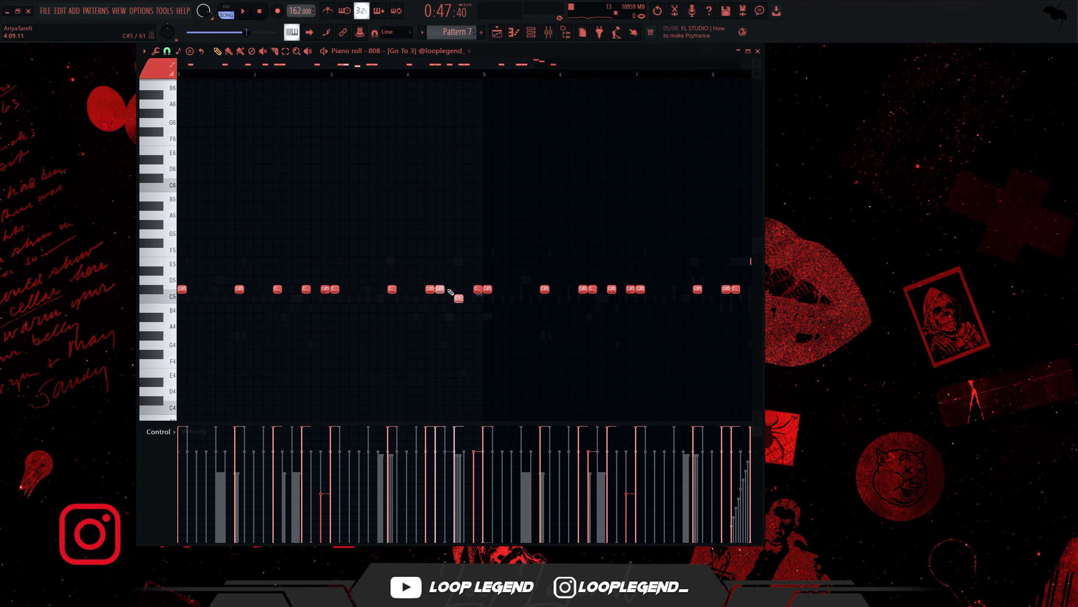
{"action": "left_click_drag", "start_coordinate": [453, 291], "coordinate": [68, 275]}
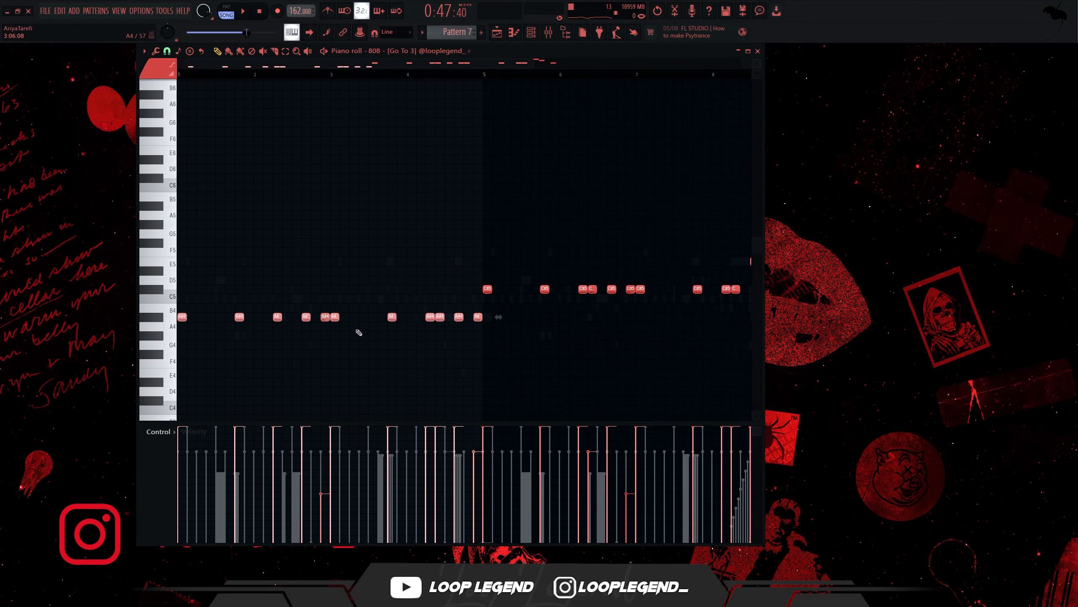
{"action": "key", "text": "space"}
{"action": "left_click_drag", "start_coordinate": [518, 313], "coordinate": [331, 342]}
{"action": "key", "text": "Down"}
{"action": "key", "text": "ctrl+Up"}
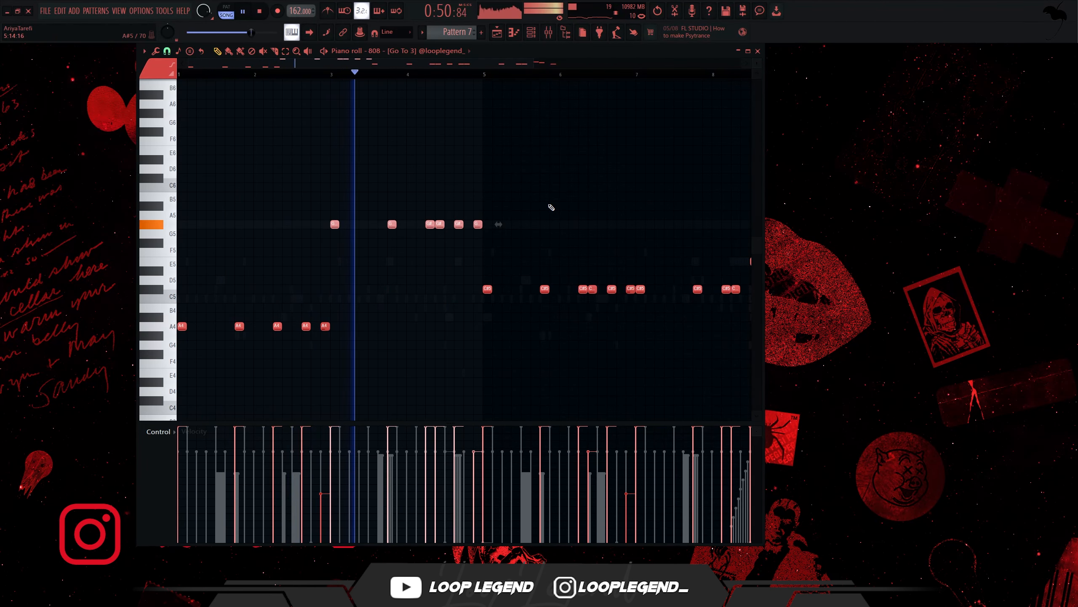
Raise the second-to-last 808 note in bar 8 to E5
{"action": "scroll", "coordinate": [460, 229], "scroll_direction": "down", "scroll_amount": 1}
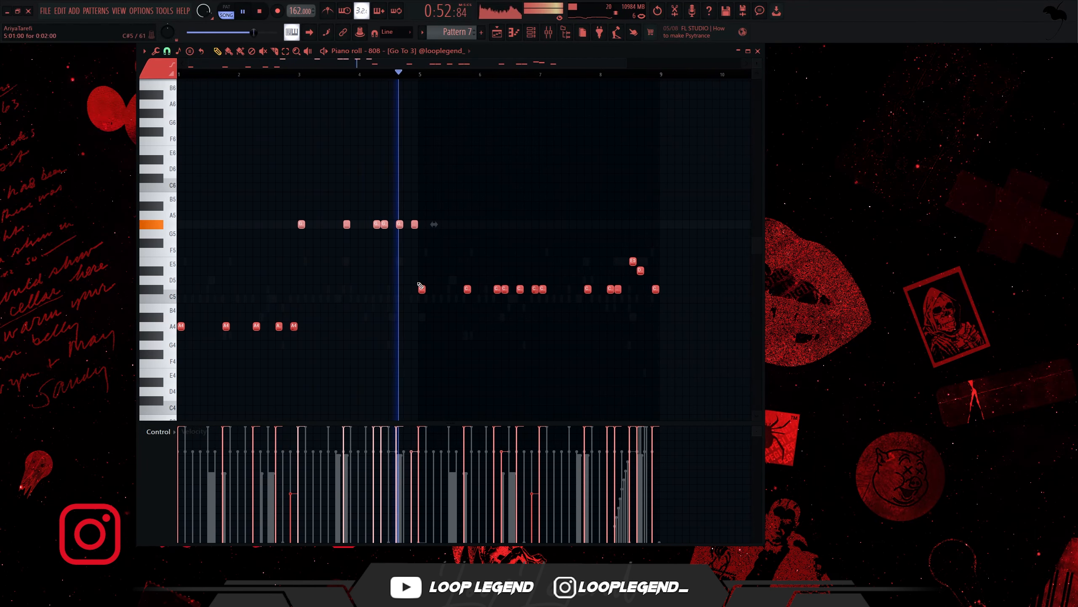
{"action": "scroll", "coordinate": [396, 260], "scroll_direction": "up", "scroll_amount": 2}
{"action": "scroll", "coordinate": [396, 260], "scroll_direction": "down", "scroll_amount": 3}
{"action": "scroll", "coordinate": [612, 272], "scroll_direction": "up", "scroll_amount": 2}
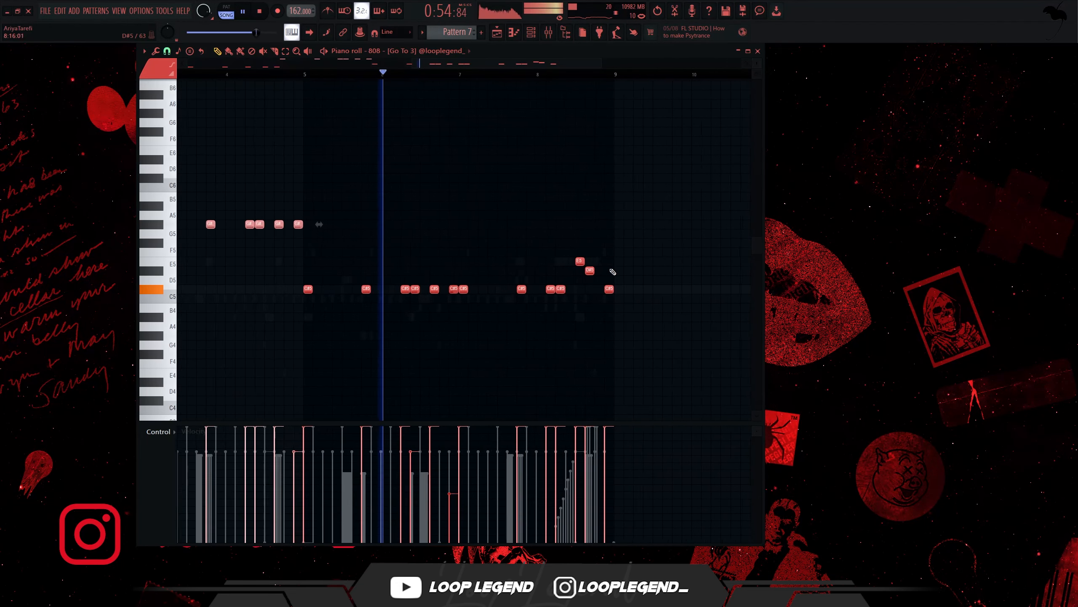
{"action": "scroll", "coordinate": [613, 272], "scroll_direction": "up", "scroll_amount": 2}
{"action": "left_click", "coordinate": [564, 272], "text": "ctrl"}
{"action": "key", "text": "shift+Up"}
{"action": "key", "text": "shift+Up"}
{"action": "key", "text": "shift+Down"}
Raise the final 808 note in bar 8 by three semitones
{"action": "left_click", "coordinate": [608, 302], "text": "ctrl"}
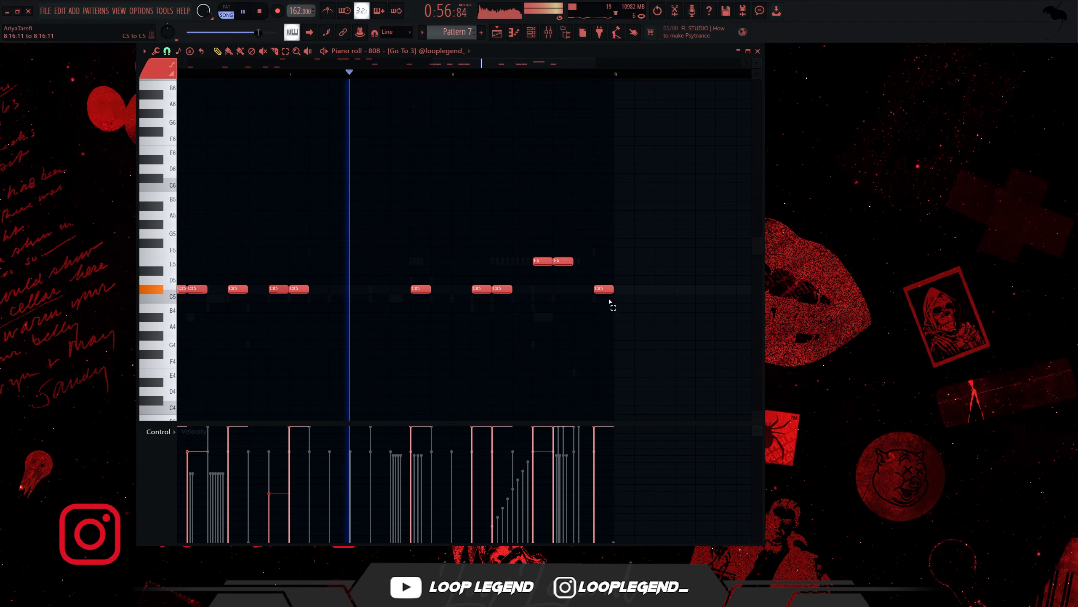
{"action": "key", "text": "shift+Up"}
{"action": "key", "text": "shift+Up"}
{"action": "key", "text": "shift+Up"}
{"action": "key", "text": "shift+Up"}
{"action": "key", "text": "shift+Down"}
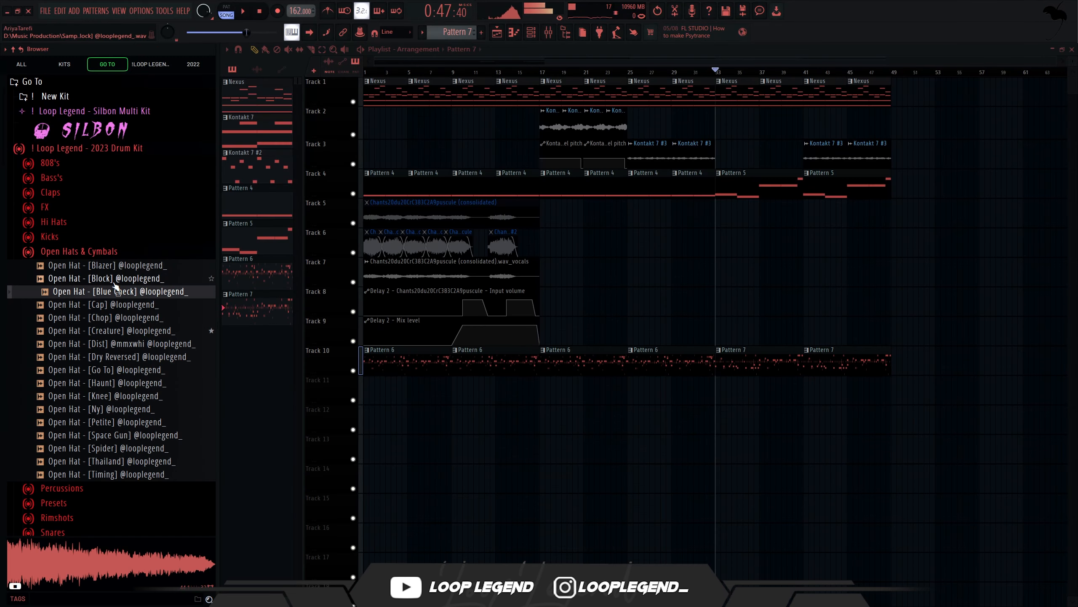
Load Open Hat - [Block] into a new channel and place hits on steps 1 and 3, repeated every two bars through bar 8
{"action": "left_click", "coordinate": [114, 279]}
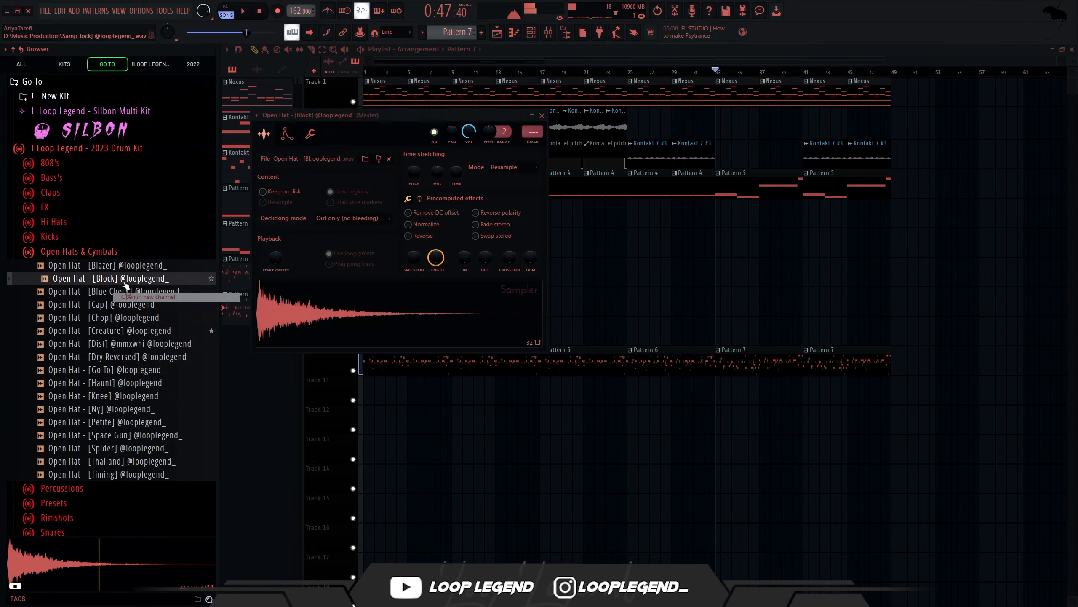
{"action": "left_click", "coordinate": [136, 297]}
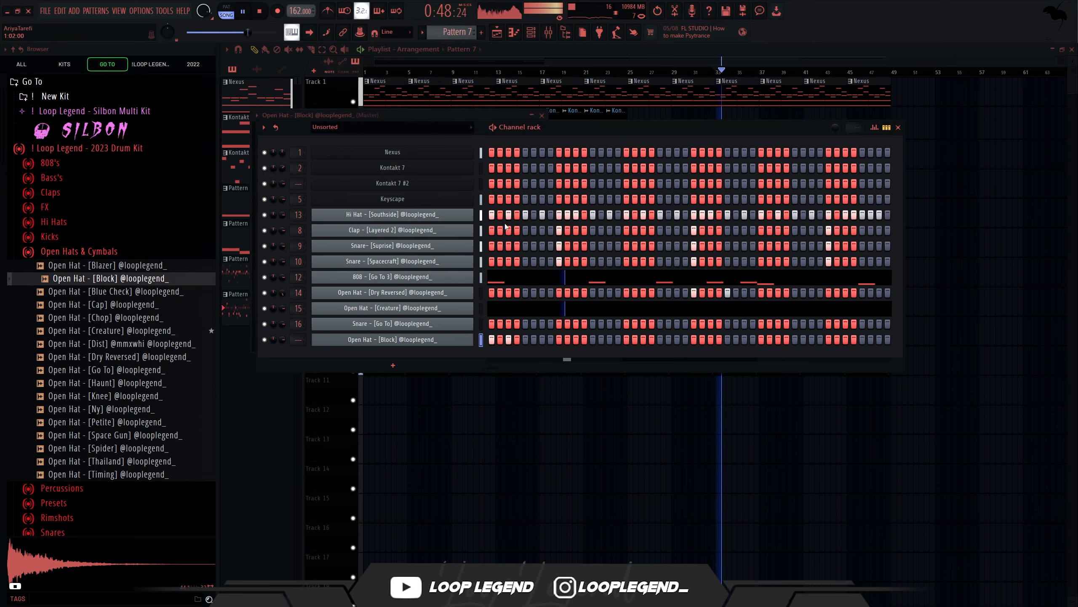
{"action": "key", "text": "F7"}
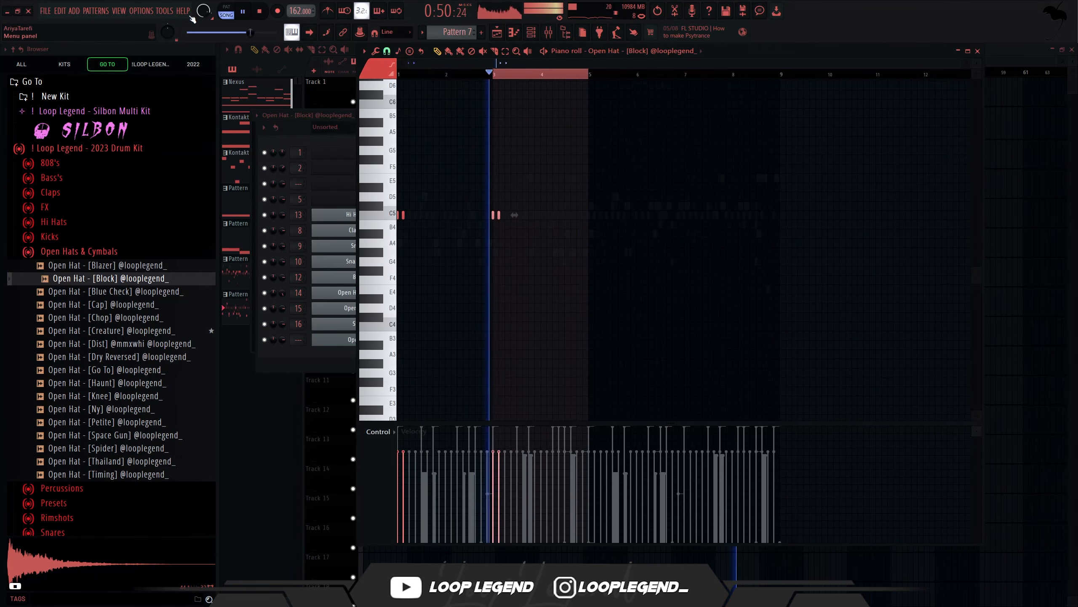
{"action": "key", "text": "ctrl+b"}
{"action": "key", "text": "ctrl+b"}
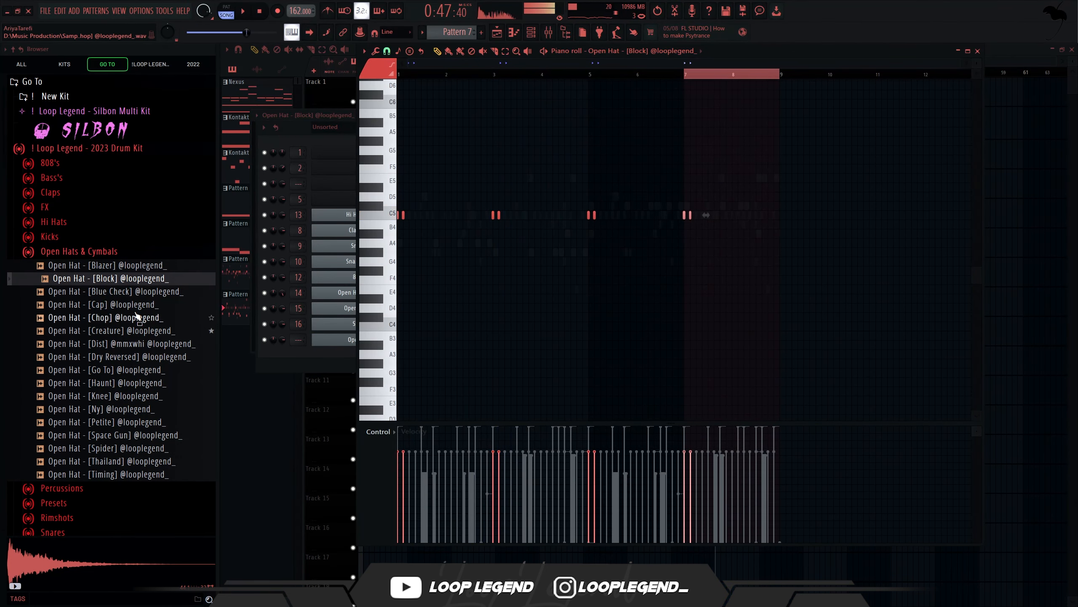
Audition the Chop and Cap open hats and load Open Hat - [Cap] into a new channel
{"action": "left_click", "coordinate": [137, 315]}
{"action": "left_click", "coordinate": [131, 307]}
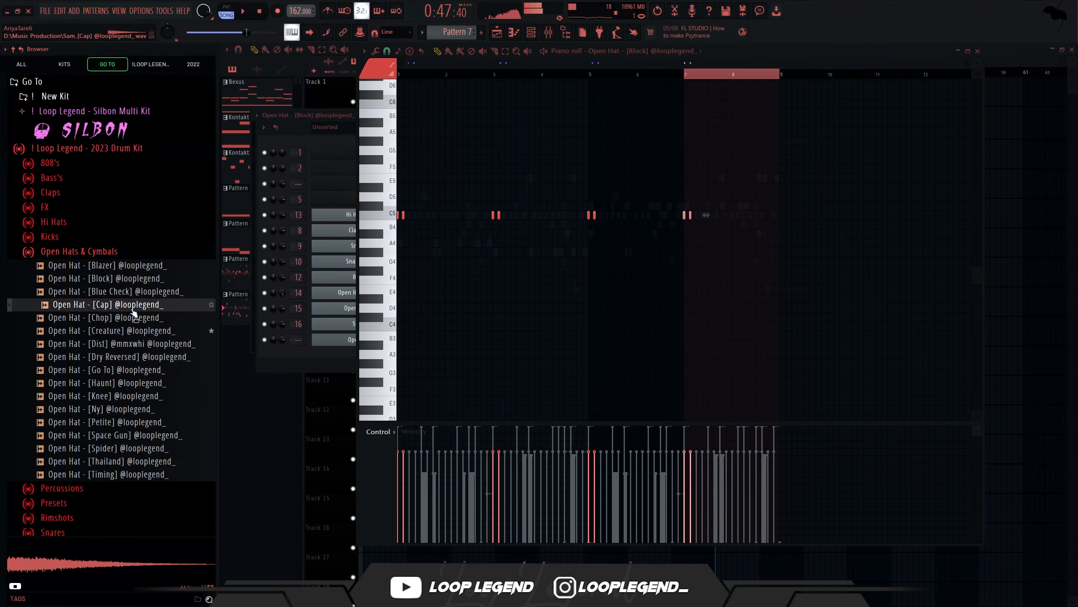
{"action": "left_click_drag", "start_coordinate": [132, 306], "coordinate": [553, 347]}
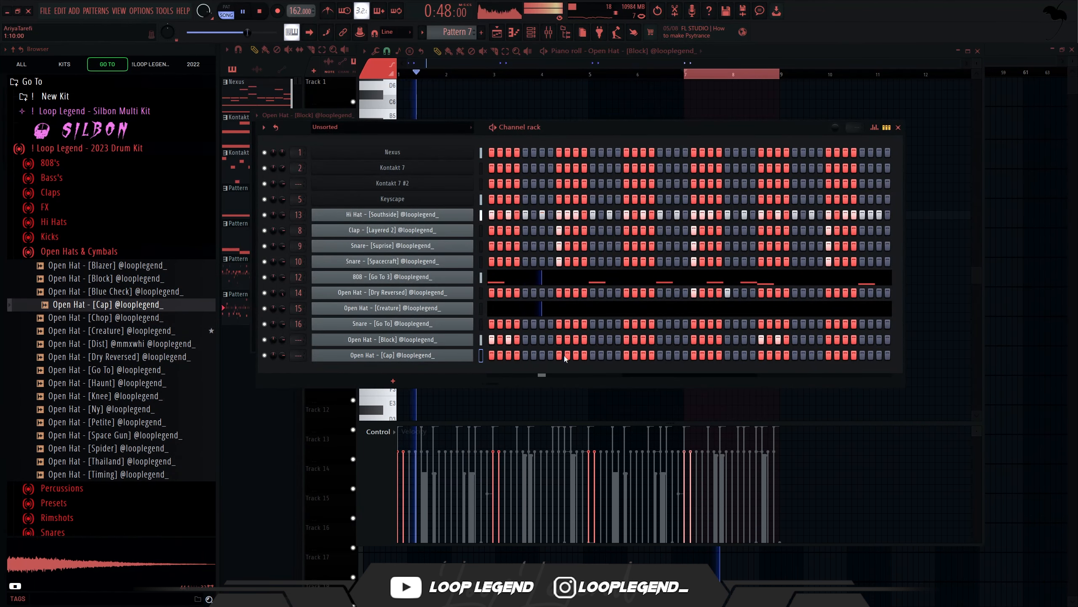
{"action": "key", "text": "space"}
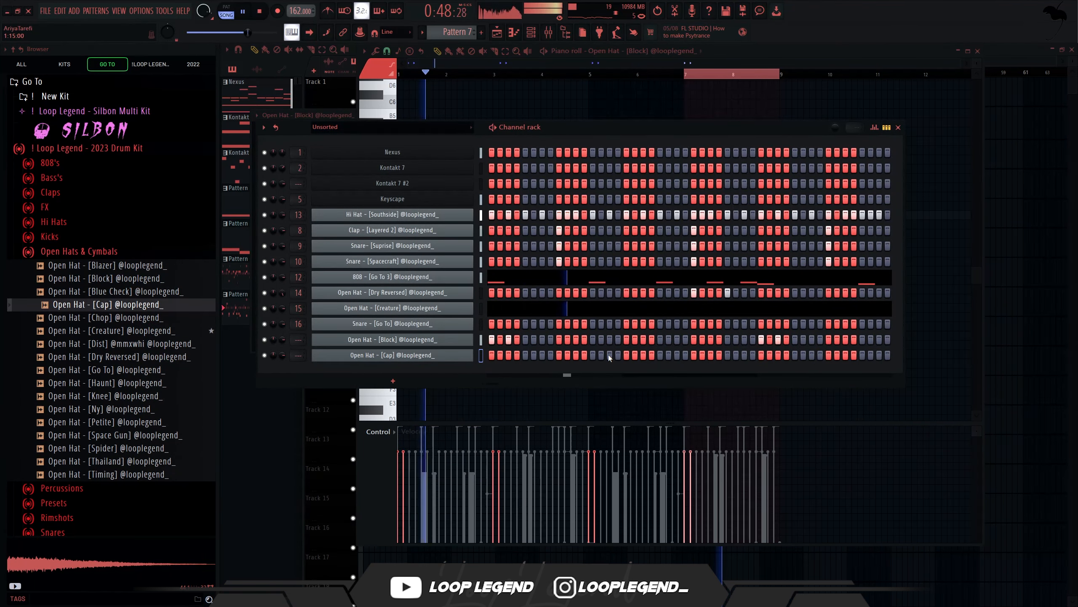
Duplicate the two-hit Cap open hat phrase from bars 1 and 2 across the rest of Pattern 7
{"action": "key", "text": "F7"}
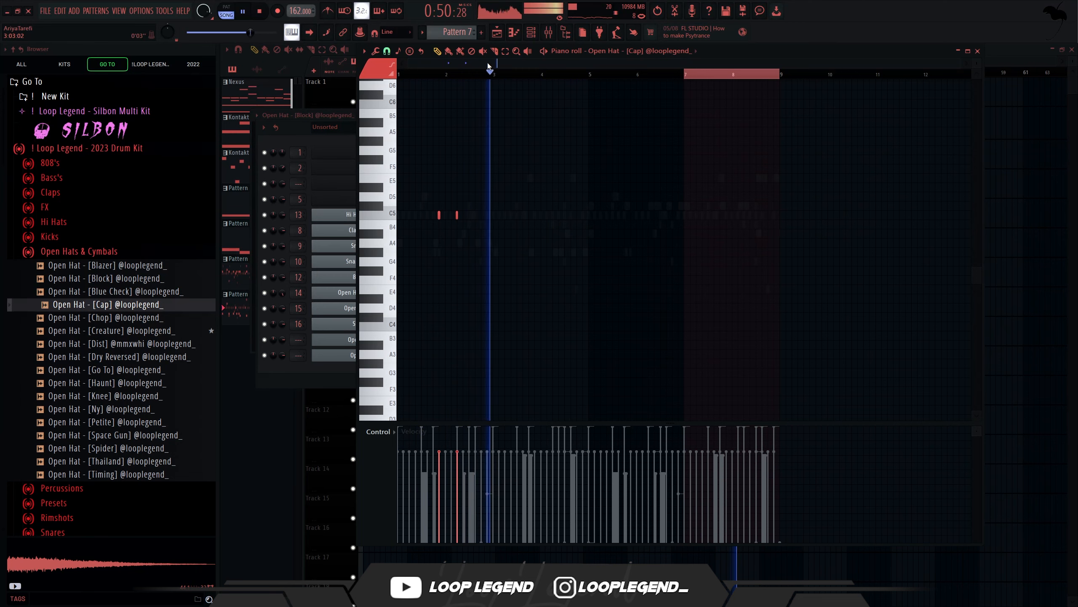
{"action": "left_click_drag", "start_coordinate": [496, 74], "coordinate": [439, 74]}
{"action": "key", "text": "ctrl+b"}
{"action": "key", "text": "ctrl+b"}
{"action": "key", "text": "ctrl+b"}
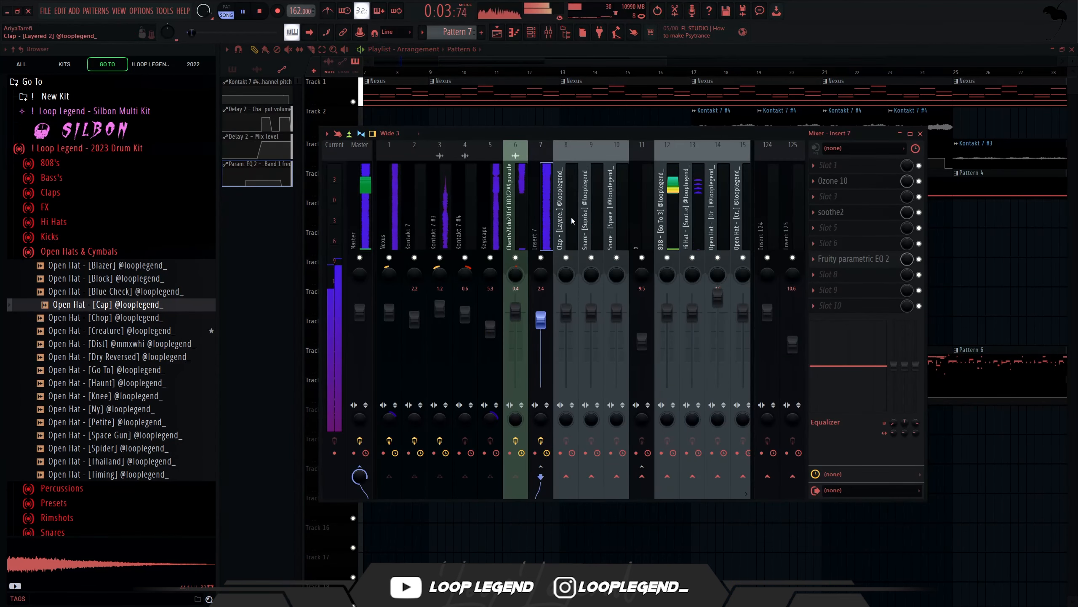
Select mixer tracks 11 to 18 and route them only to Insert 19
{"action": "scroll", "coordinate": [573, 221], "scroll_direction": "down", "scroll_amount": 16}
{"action": "left_click", "coordinate": [488, 205]}
{"action": "left_click_drag", "start_coordinate": [442, 242], "coordinate": [619, 263]}
{"action": "right_click", "coordinate": [637, 475]}
{"action": "left_click", "coordinate": [651, 490]}
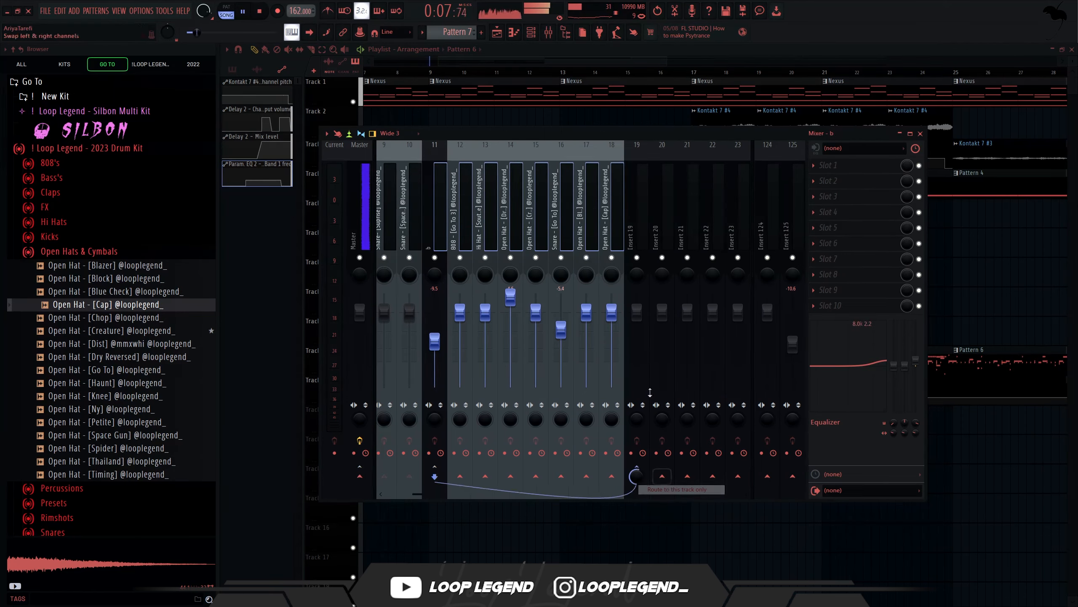
Load Fruity Love Philter on Insert 19 and create an automation clip for Filter 1's cutoff frequency
{"action": "left_click", "coordinate": [639, 238]}
{"action": "left_click", "coordinate": [826, 197]}
{"action": "left_click", "coordinate": [402, 89]}
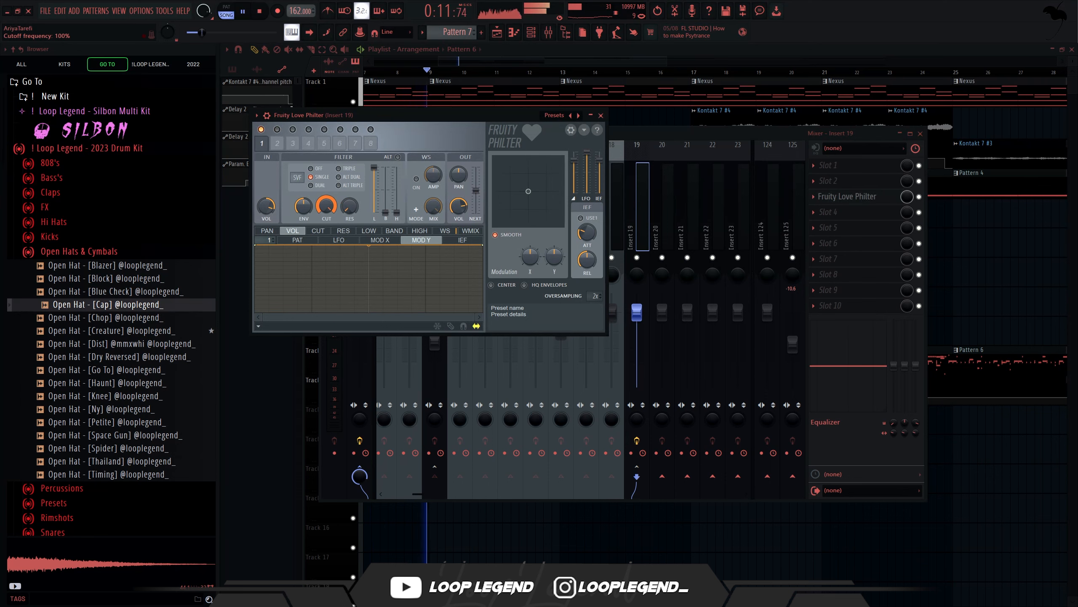
{"action": "right_click", "coordinate": [322, 201]}
{"action": "left_click", "coordinate": [350, 238]}
{"action": "key", "text": "Escape"}
{"action": "key", "text": "Escape"}
Shape the cutoff automation to stay low in the intro, rise slightly from bar 9 and jump up at bar 17
{"action": "right_click", "coordinate": [438, 415]}
{"action": "left_click_drag", "start_coordinate": [438, 415], "coordinate": [455, 489]}
{"action": "right_click", "coordinate": [438, 425]}
{"action": "right_click", "coordinate": [690, 425]}
{"action": "mouse_move", "coordinate": [690, 424]}
{"action": "left_mouse_down"}
{"action": "mouse_move", "coordinate": [693, 438]}
{"action": "mouse_move", "coordinate": [690, 412]}
{"action": "left_mouse_up"}
{"action": "right_click", "coordinate": [691, 424]}
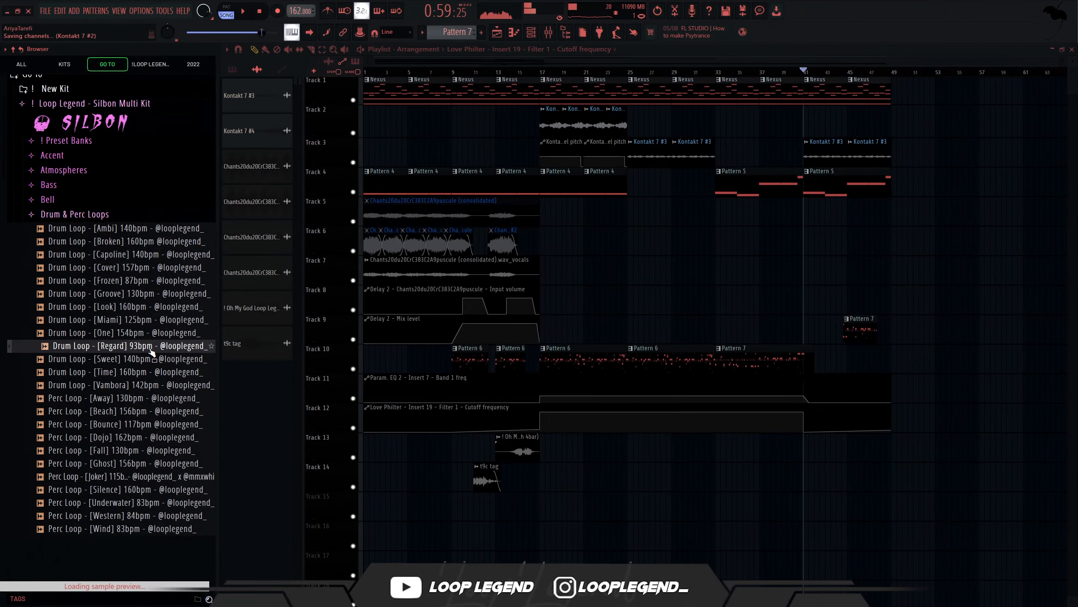
Audition the Sweet and Time drum loops and place Drum Loop - [Time] 160bpm on Track 13 at bar 41
{"action": "left_click", "coordinate": [154, 356]}
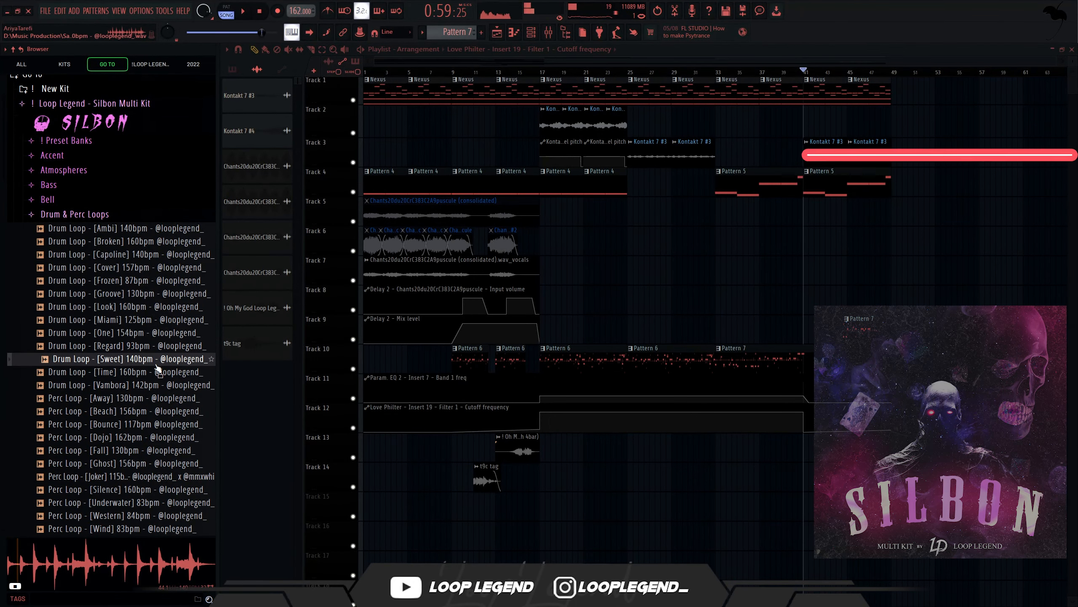
{"action": "left_click", "coordinate": [155, 371]}
{"action": "left_click_drag", "start_coordinate": [154, 371], "coordinate": [702, 359]}
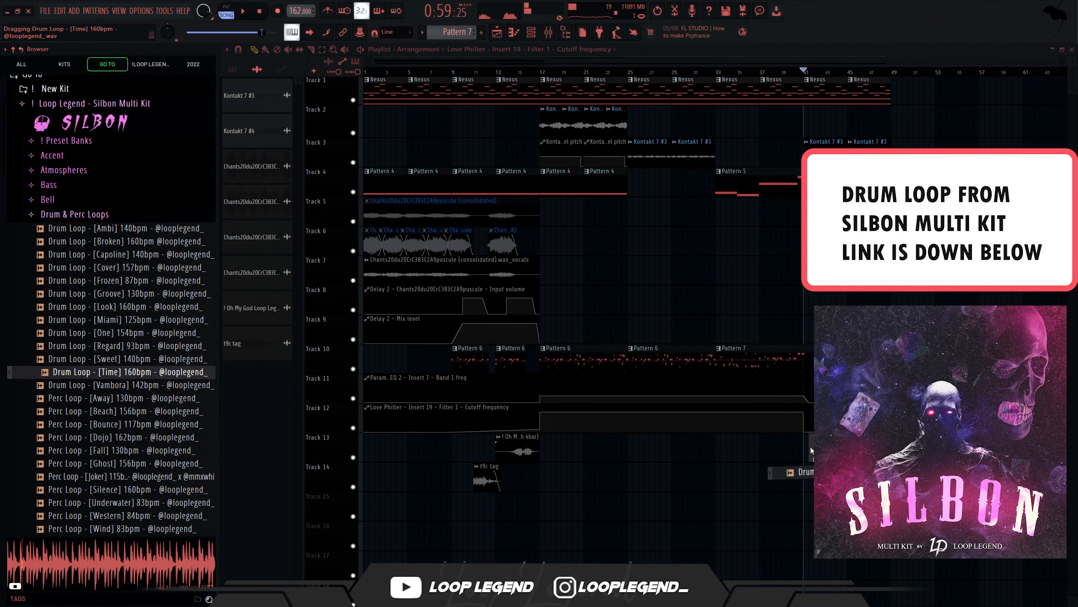
{"action": "left_click_drag", "start_coordinate": [807, 450], "coordinate": [807, 450]}
{"action": "key", "text": "space"}
Assign the drum loop to a free mixer track and add Fruity Parametric EQ 2 with Low Cut + High Cut, moving the low cut to about 276 Hz
{"action": "double_click", "coordinate": [824, 448]}
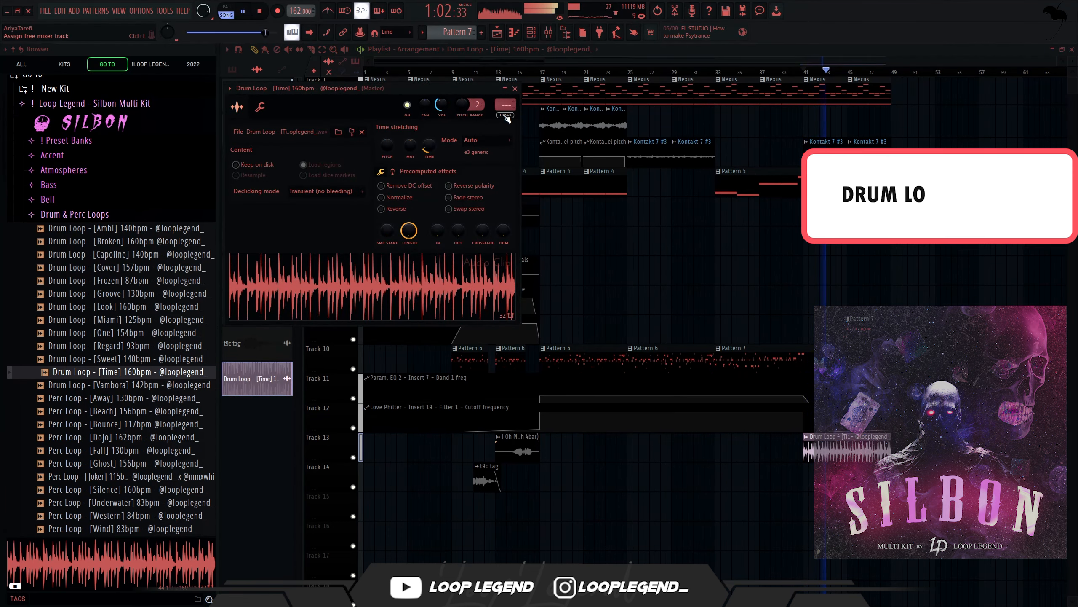
{"action": "key", "text": "ctrl+l"}
{"action": "left_click", "coordinate": [813, 165]}
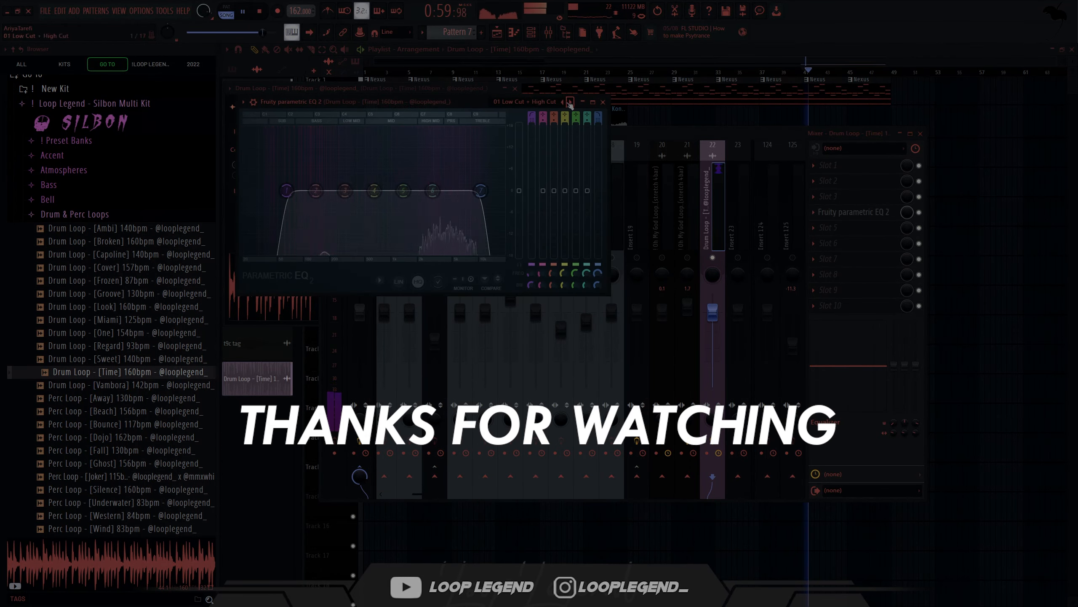
{"action": "left_click_drag", "start_coordinate": [532, 121], "coordinate": [531, 134]}
{"action": "left_click_drag", "start_coordinate": [286, 190], "coordinate": [344, 192]}
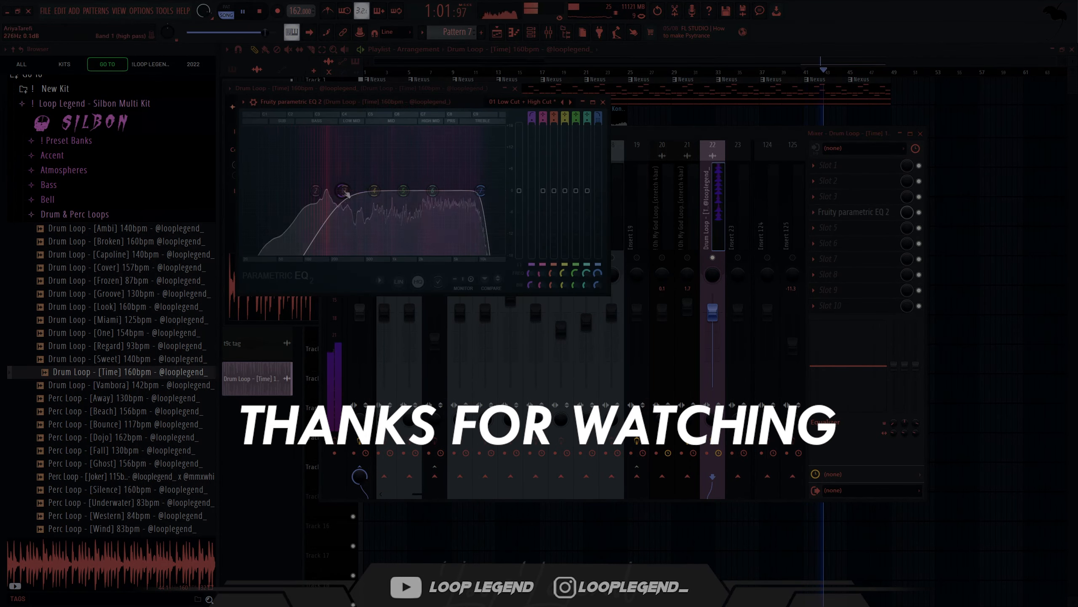